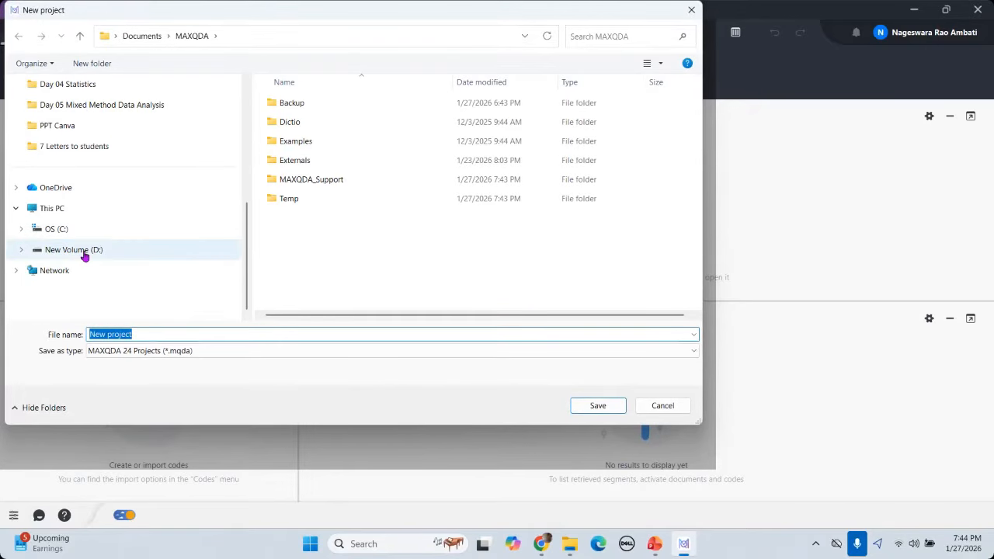
- Save the new project on New Volume (D:) under the name "Mixed Methods Data Analysis_Jan 2026"
left_click(89, 251)
left_click(148, 334)
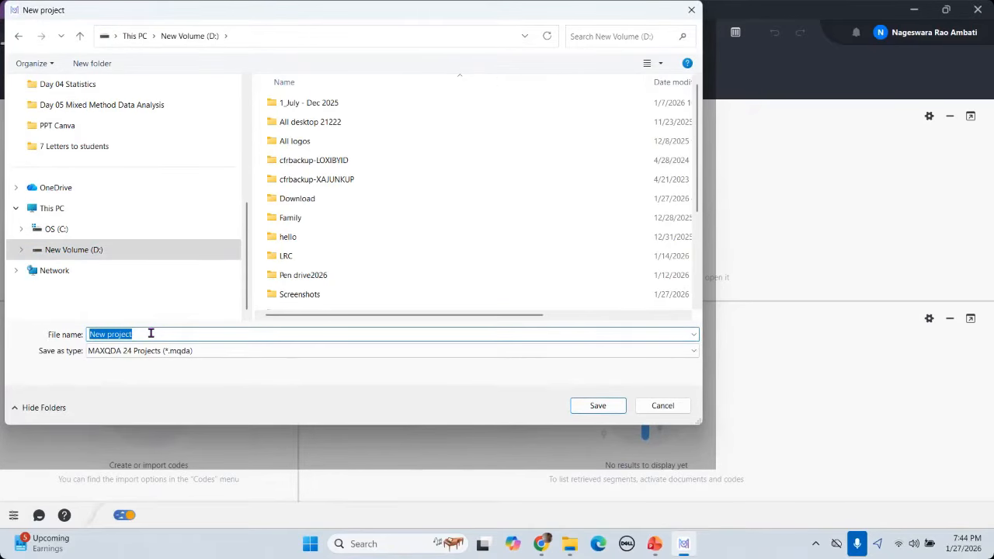
type("Mixed Methods")
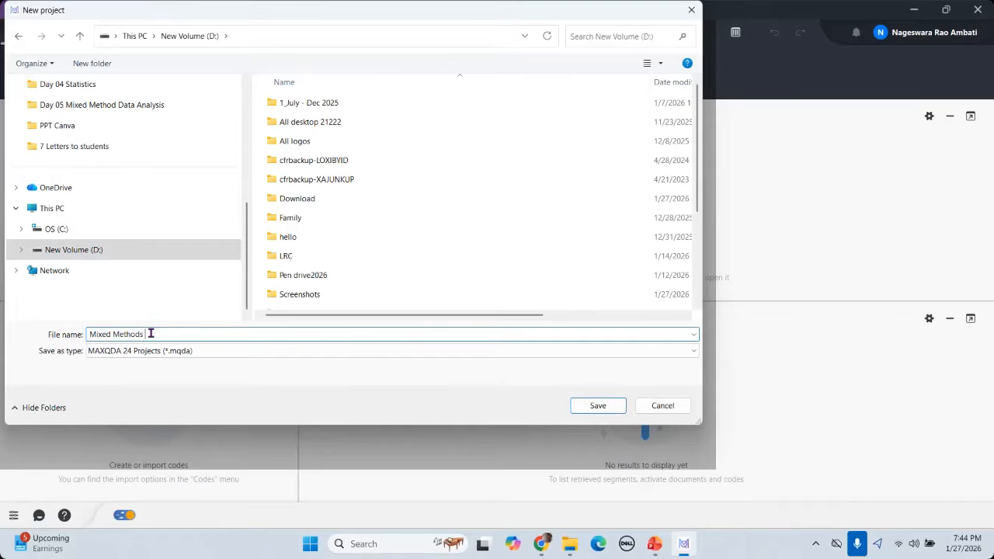
type(" Data Analysis_Jan 2026")
left_click_drag(285, 11, 396, 101)
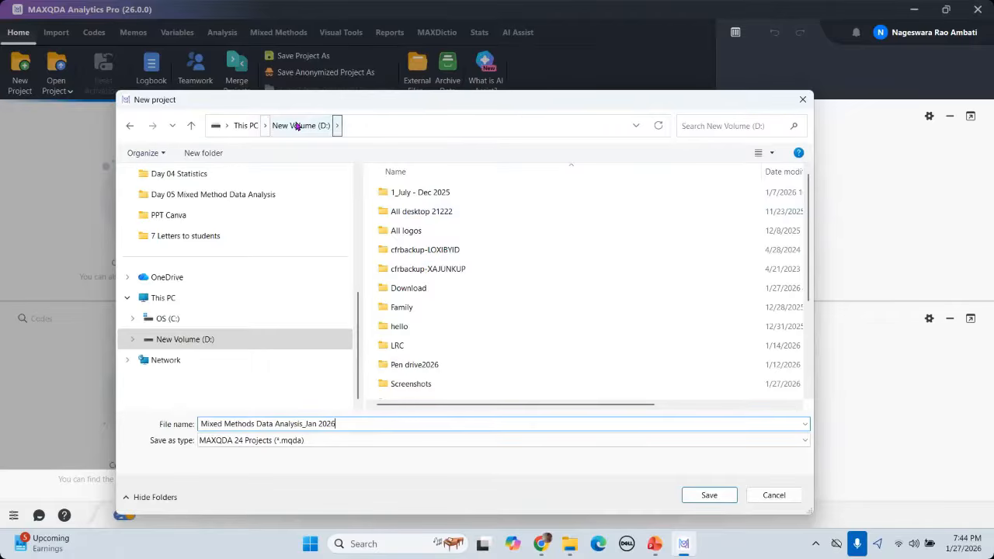
left_click(707, 495)
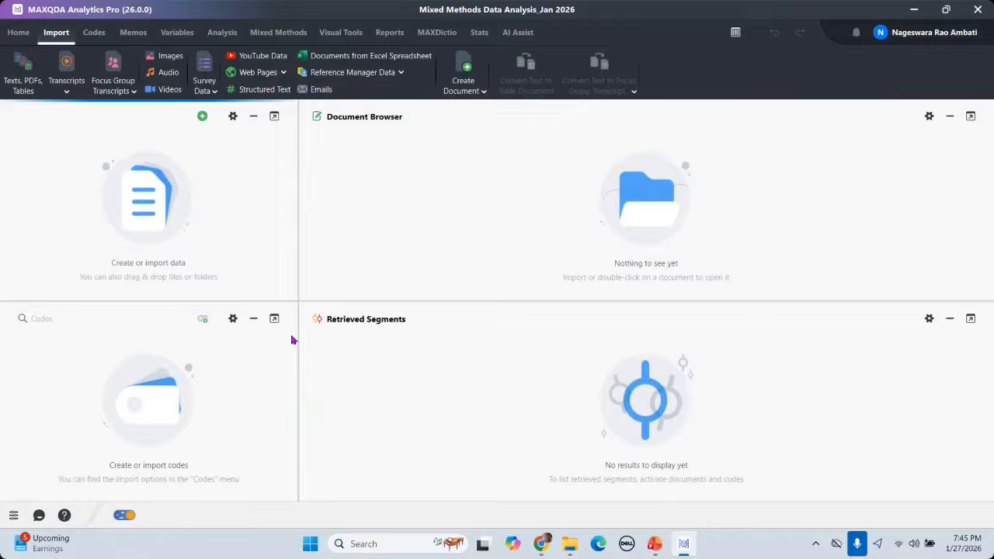
- Open the English example project ENG/Work-Life Balance.mqda
left_click(17, 33)
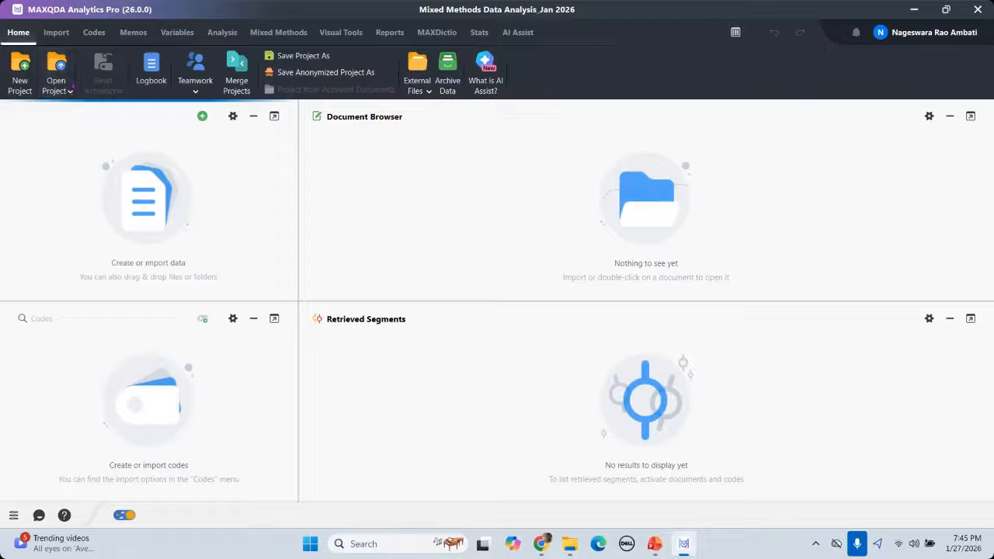
left_click(70, 92)
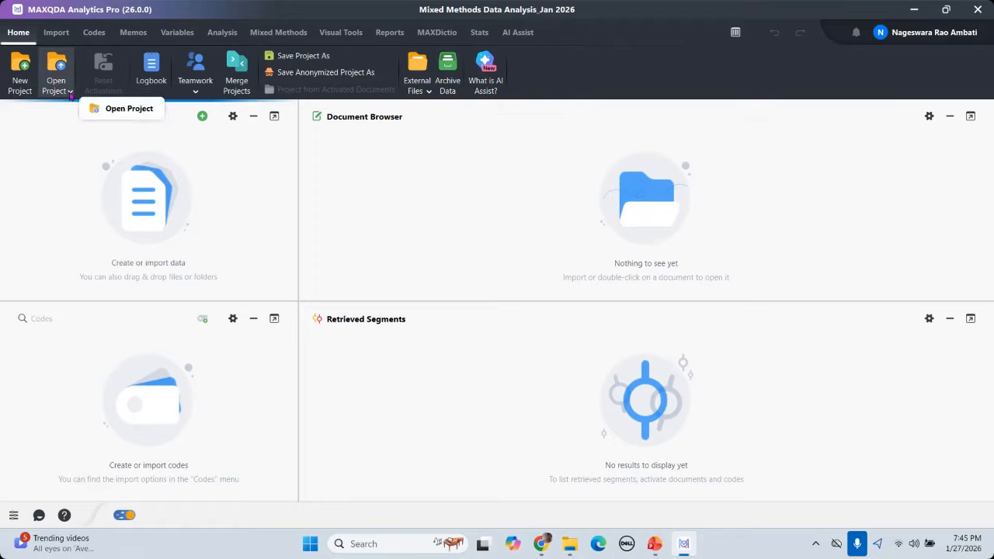
left_click(70, 92)
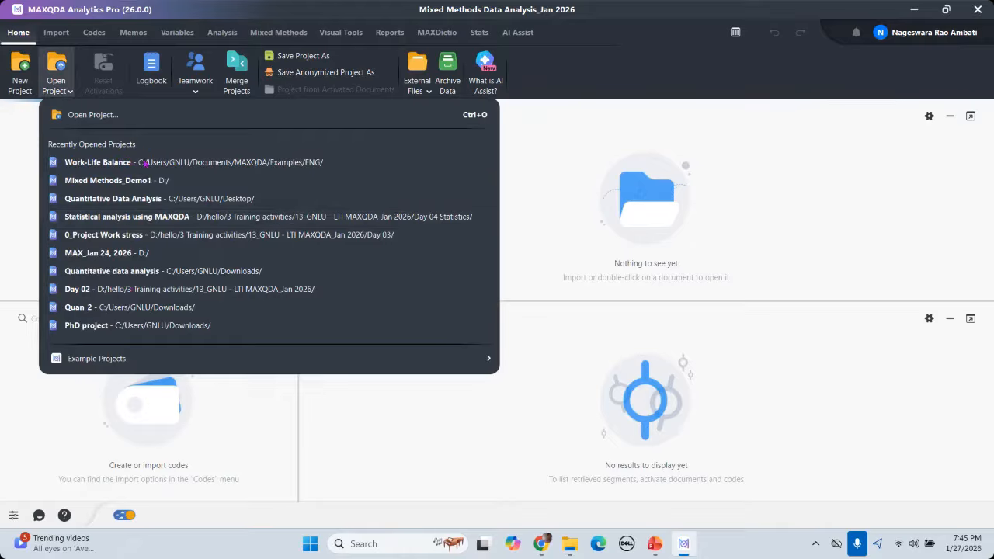
mouse_move(146, 359)
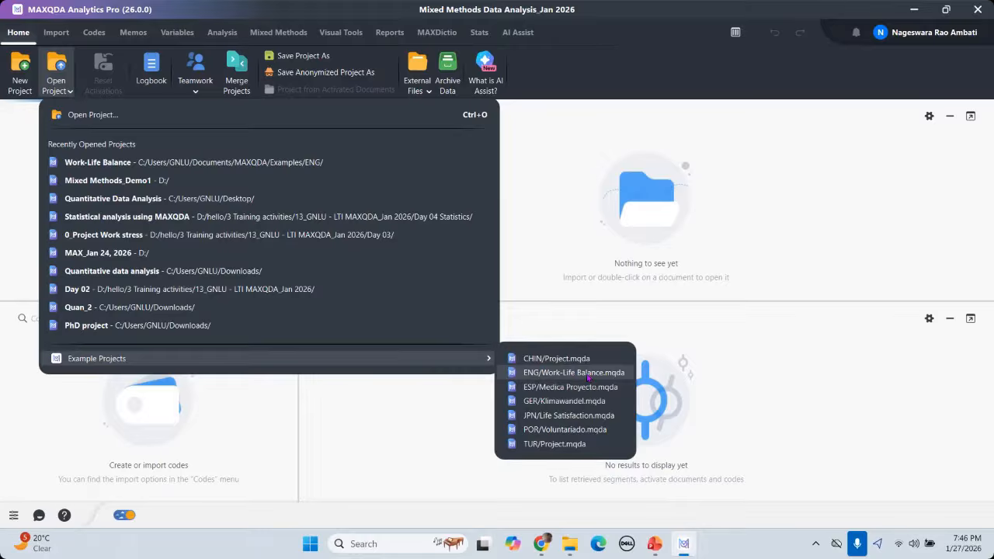
left_click(588, 374)
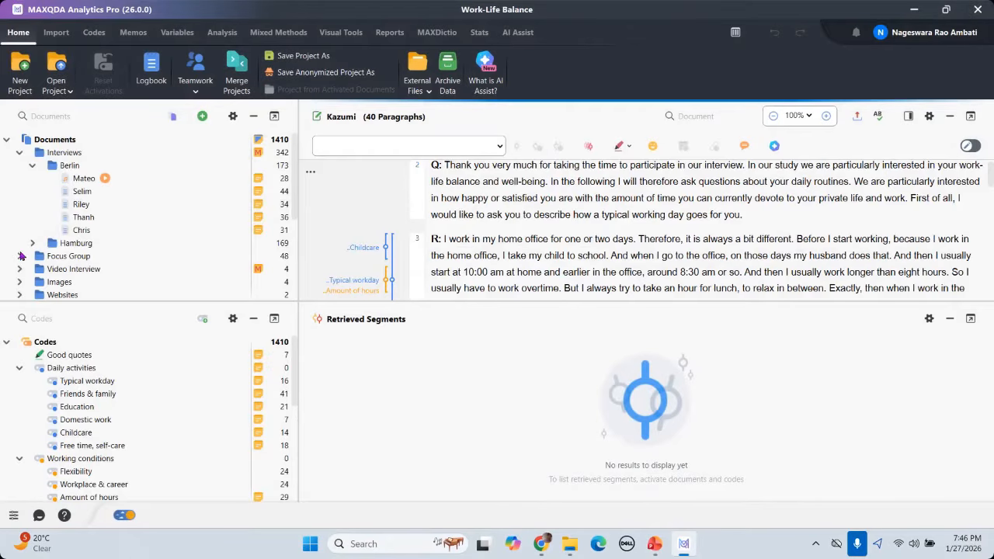
left_click(56, 84)
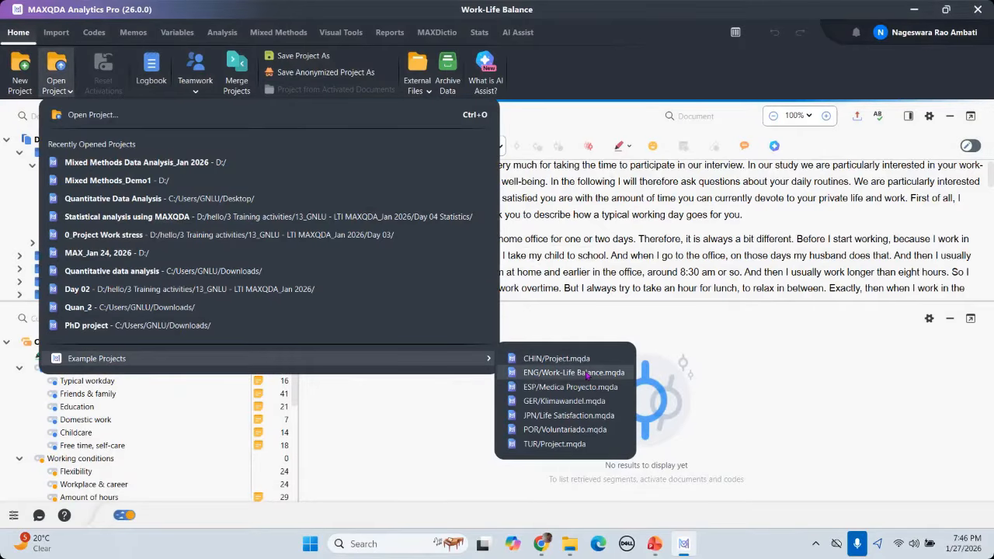
left_click(588, 373)
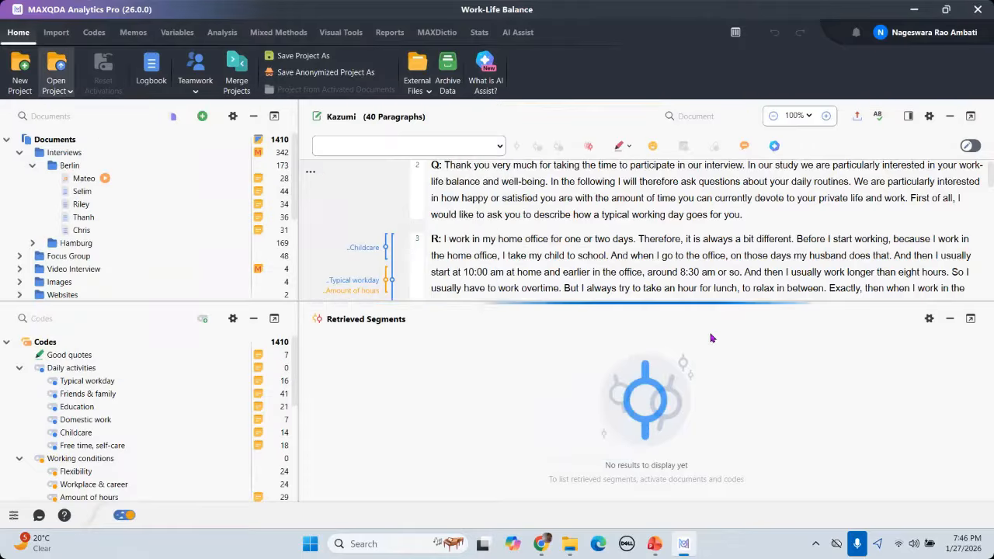
- Enlarge the Document Browser by lowering its border with the Retrieved Segments area
left_click(173, 115)
left_click(224, 329)
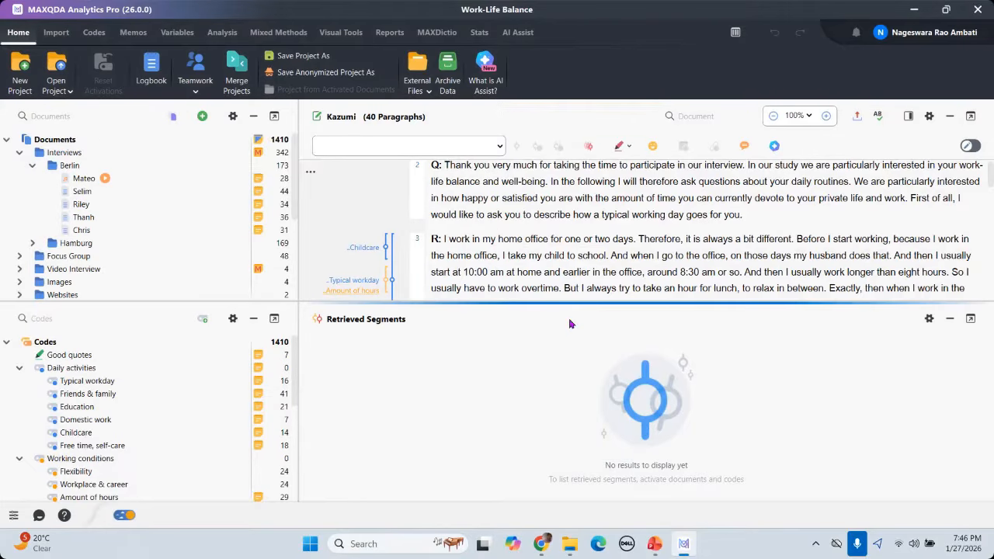
left_click_drag(586, 300, 586, 428)
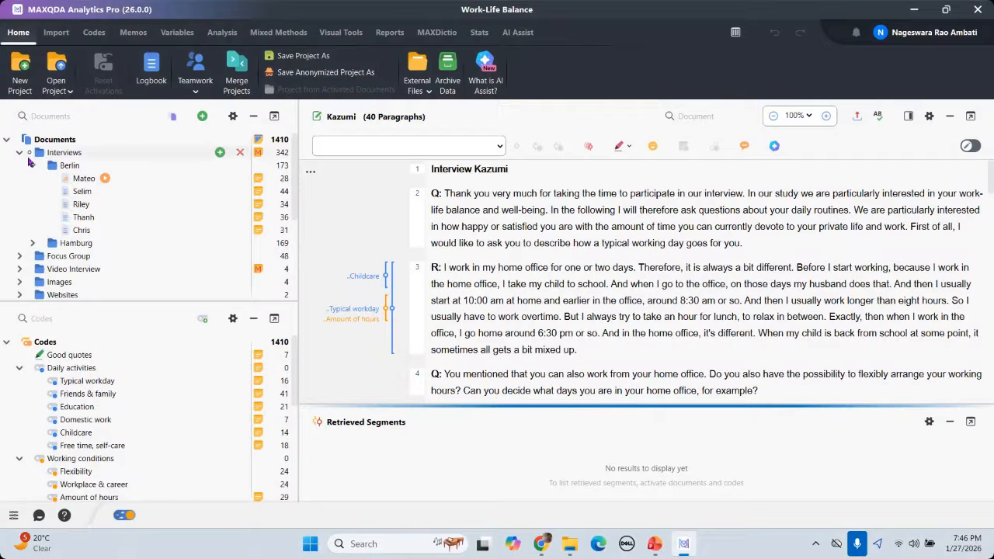
- Collapse the Interviews group and look through the project's code system, including Daily activities and Working conditions
left_click(21, 154)
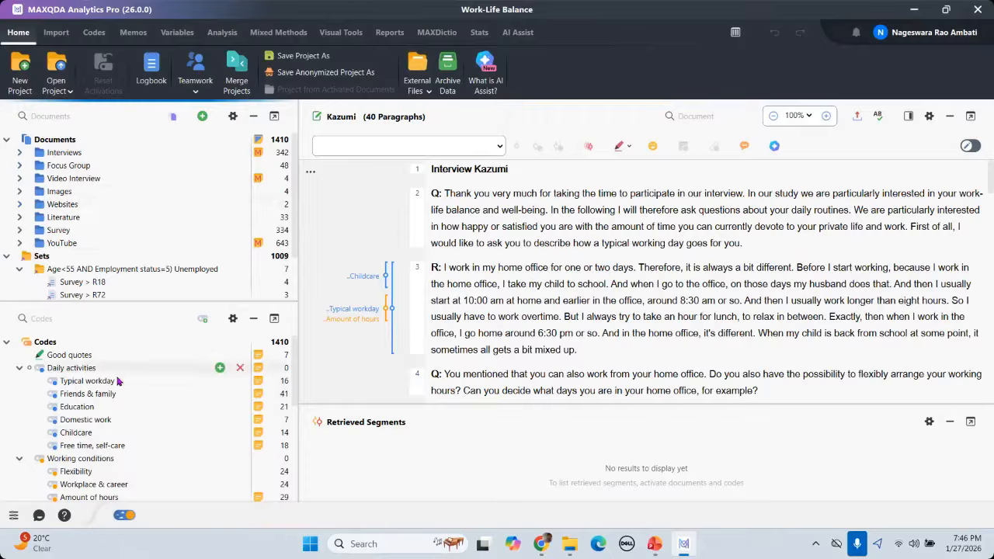
scroll(77, 411, "down", 2)
scroll(66, 396, "up", 2)
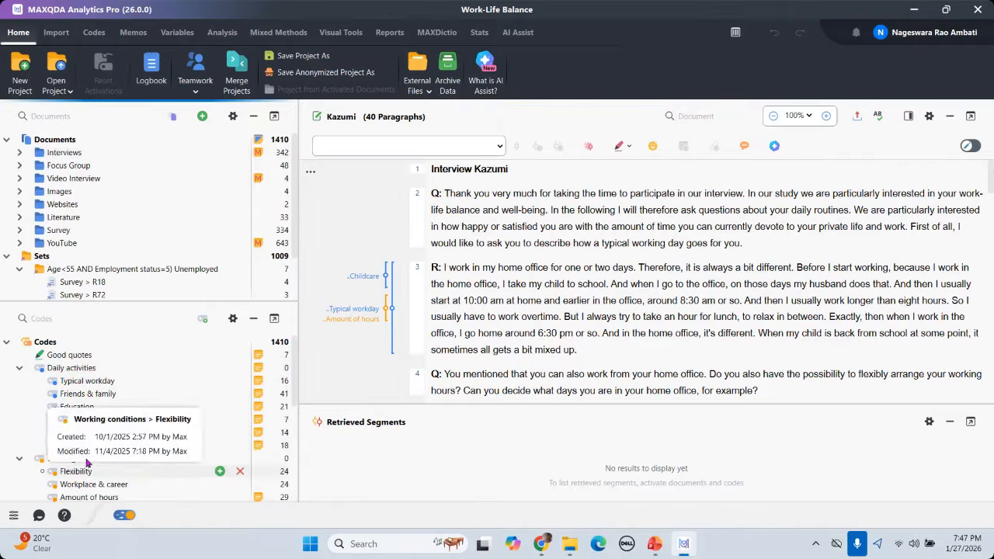
scroll(117, 396, "down", 2)
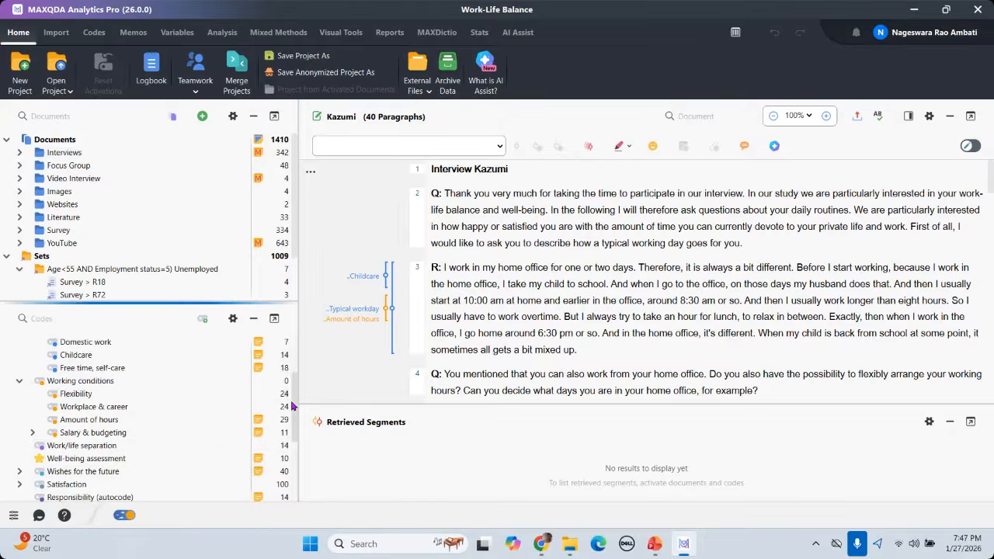
left_click_drag(292, 405, 293, 320)
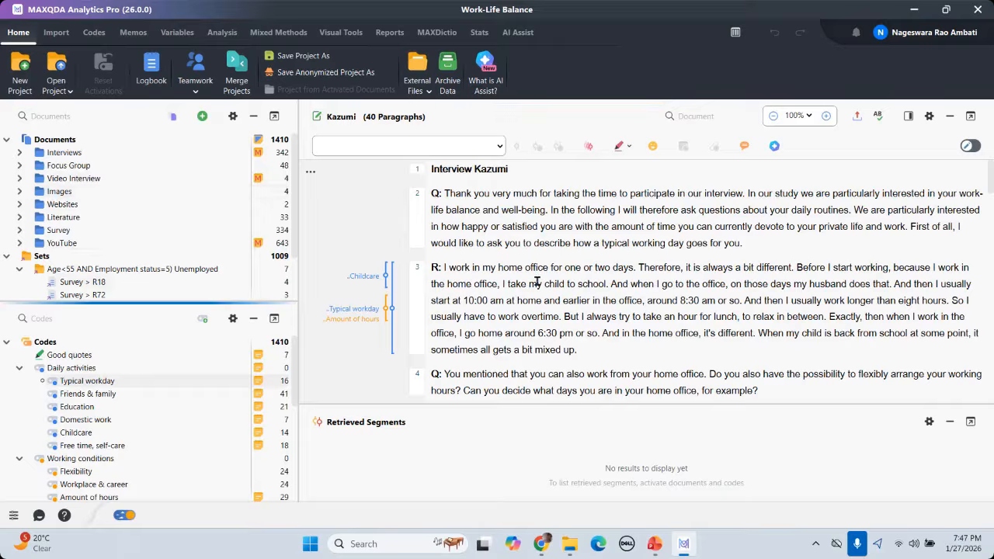
- Expand the Interviews, Hamburg and Focus Group document groups to view the documents they contain
left_click(19, 153)
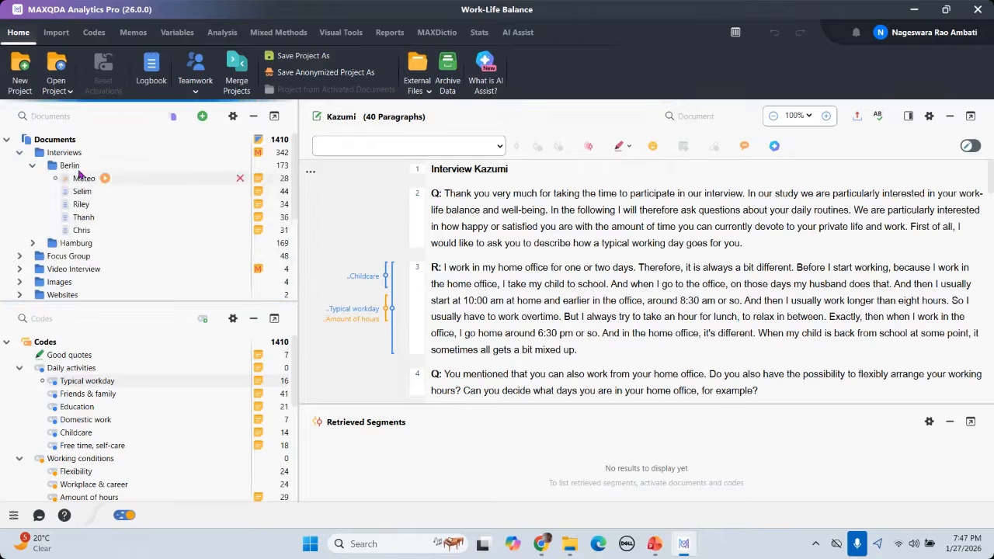
left_click(33, 244)
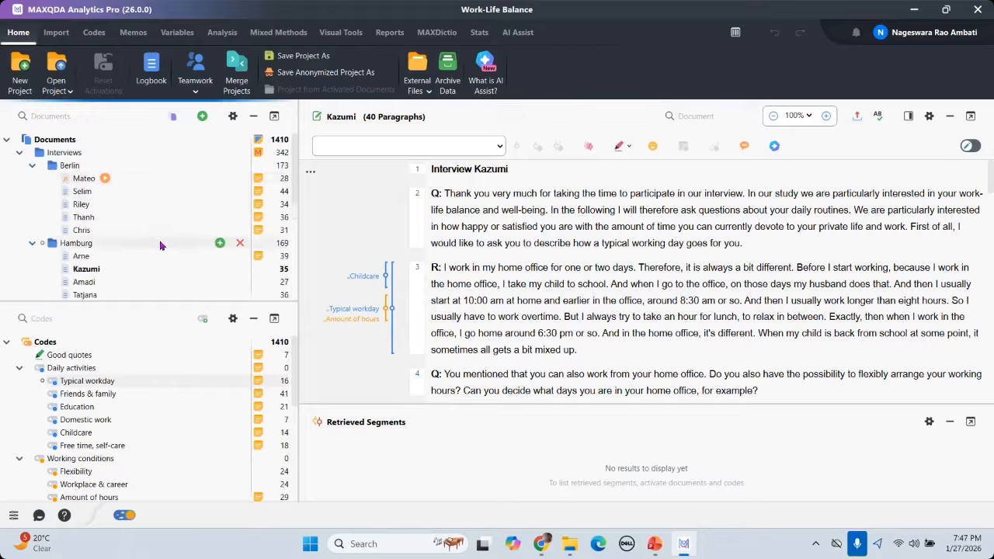
scroll(160, 245, "down", 1)
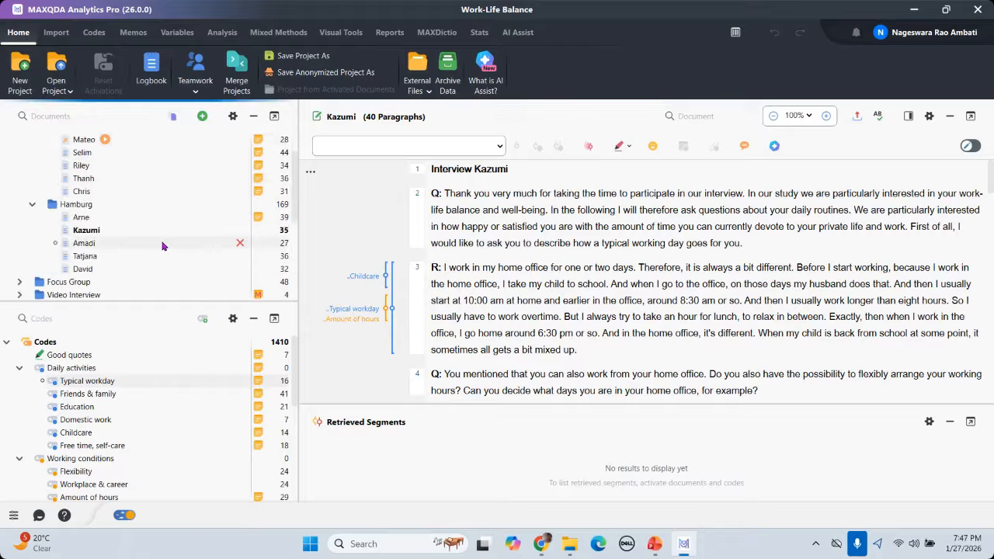
left_click(20, 282)
scroll(154, 245, "down", 2)
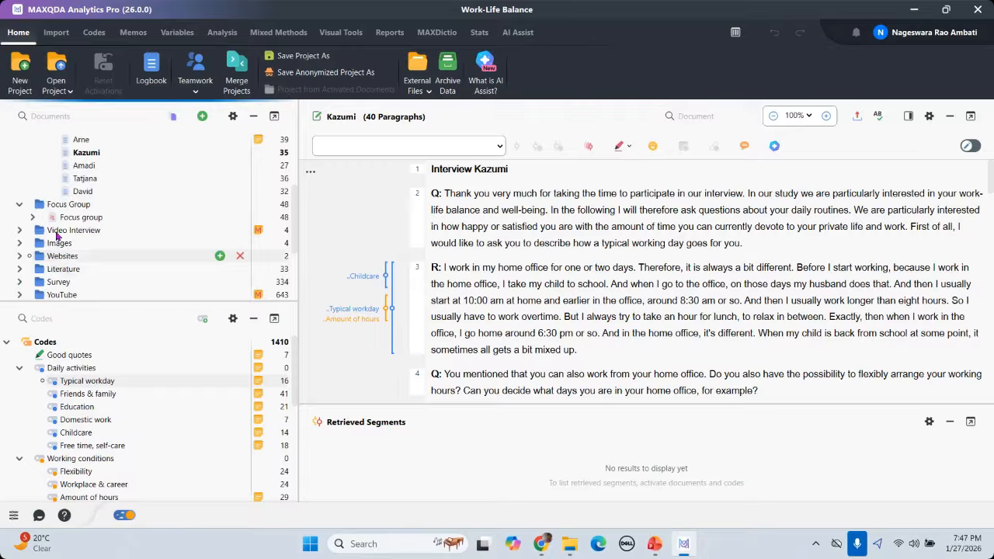
- Expand the Survey document group and look through its respondent documents, returning to the start of the document list
left_click(20, 282)
scroll(127, 267, "down", 2)
scroll(125, 266, "down", 20)
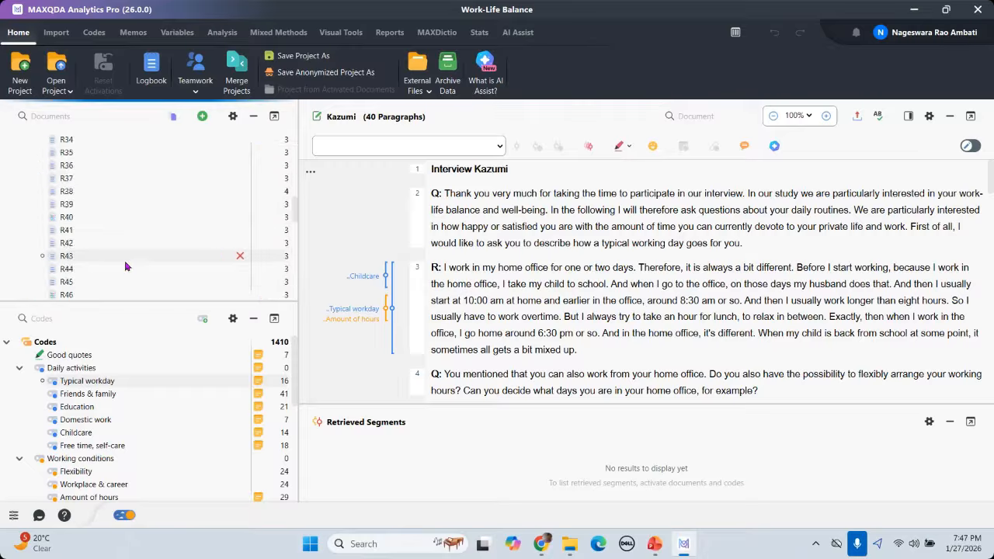
scroll(127, 266, "down", 1)
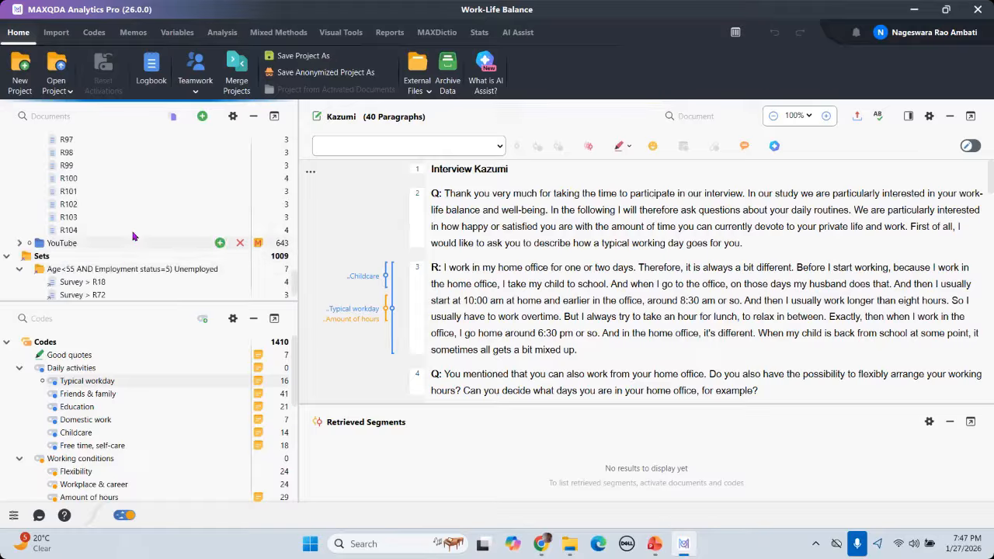
scroll(132, 236, "up", 10)
scroll(132, 236, "up", 19)
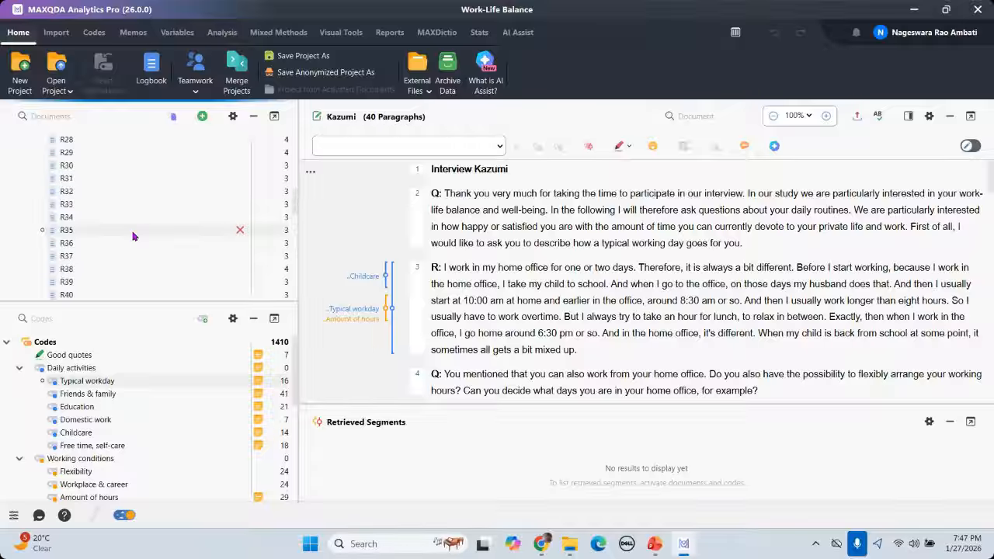
left_click(202, 115)
left_click(101, 232)
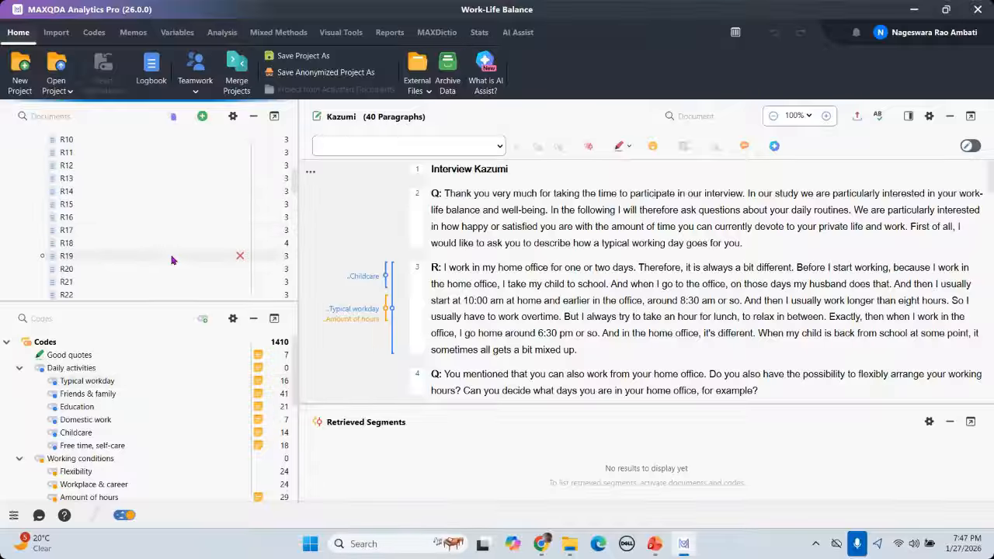
scroll(116, 249, "up", 9)
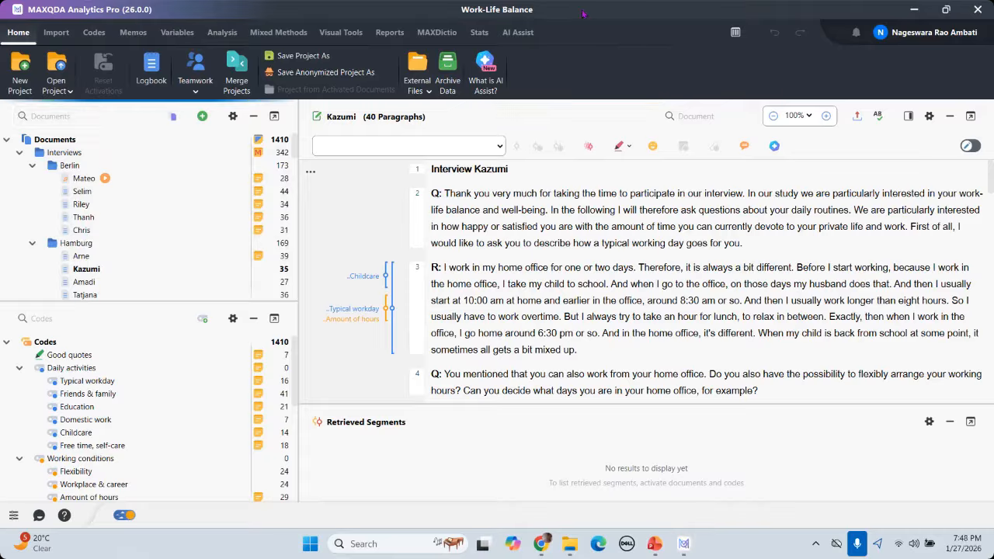
- Display the Mixed Methods tools available for the Work-Life Balance project
left_click(278, 34)
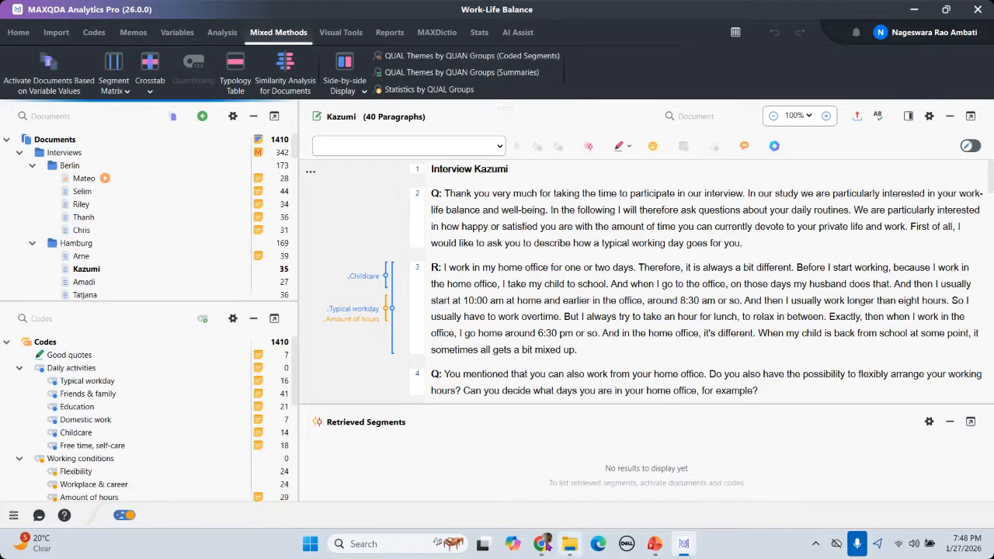
mouse_move(547, 545)
left_click(202, 115)
left_click(202, 116)
left_click(202, 116)
left_click(511, 16)
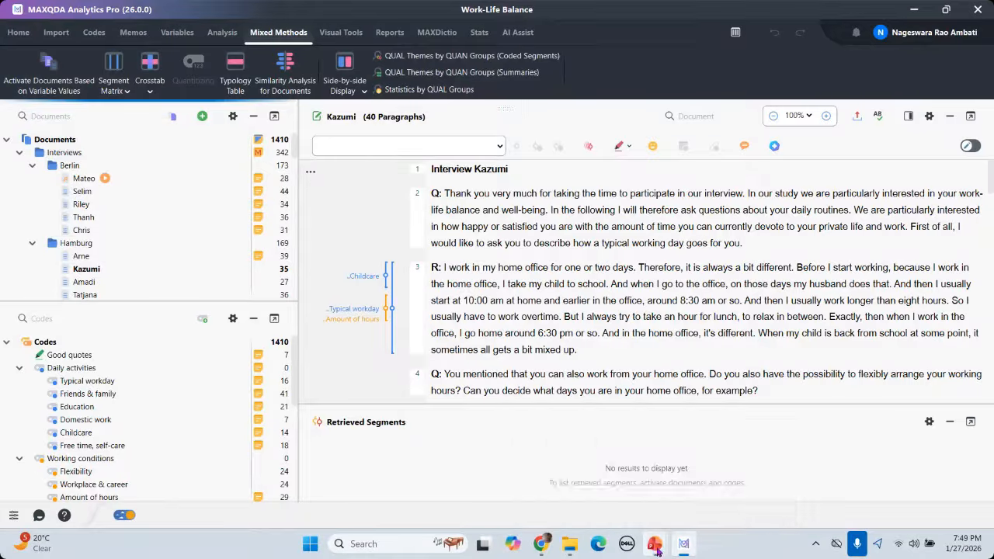
- Switch to the PowerPoint presentation "0_Mixed Method Data Analysis" and view the Activating Documents slide
mouse_move(656, 548)
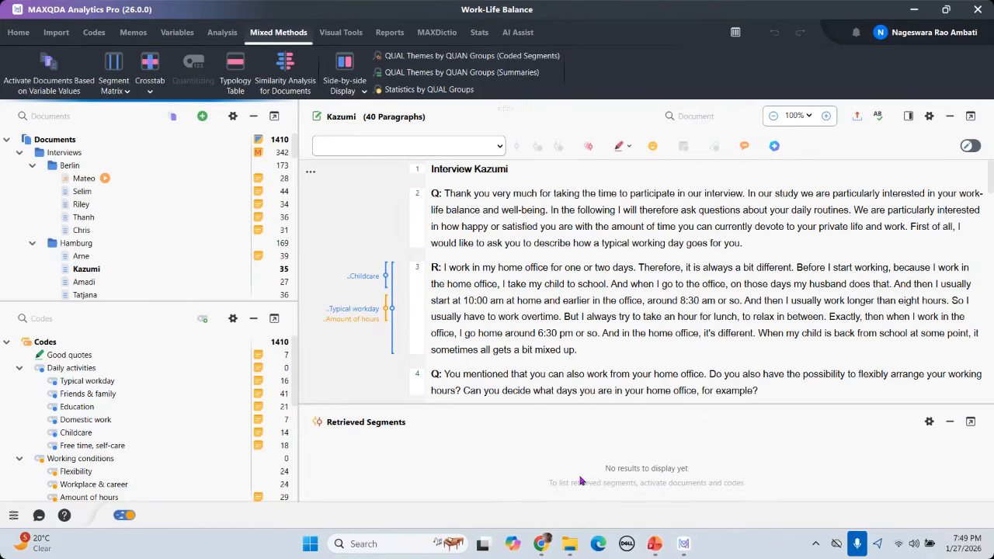
key("alt+Tab")
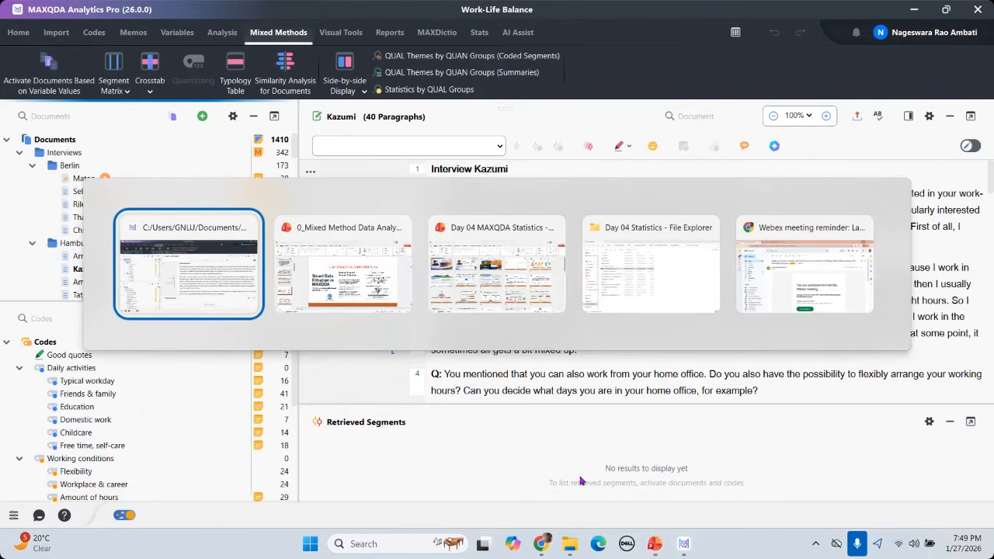
key("alt+Tab")
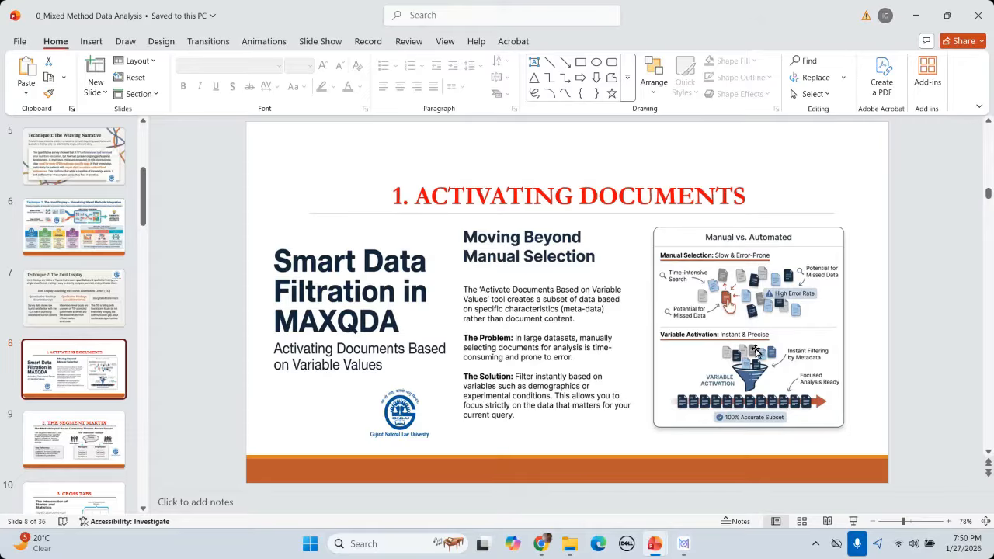
- Return to MAXQDA to check the first Berlin interview's document details, and switch back to the Activating Documents slide in PowerPoint
left_click(684, 545)
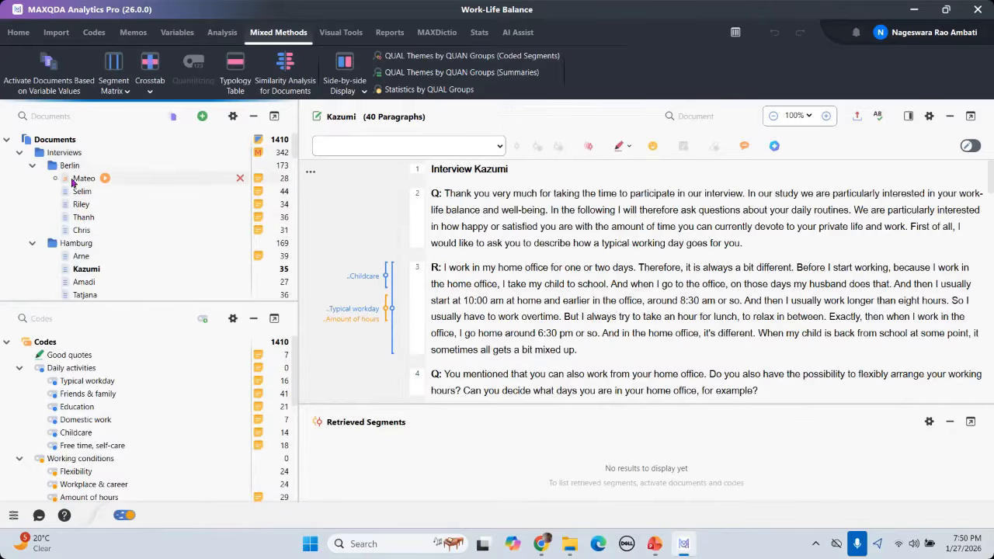
mouse_move(73, 182)
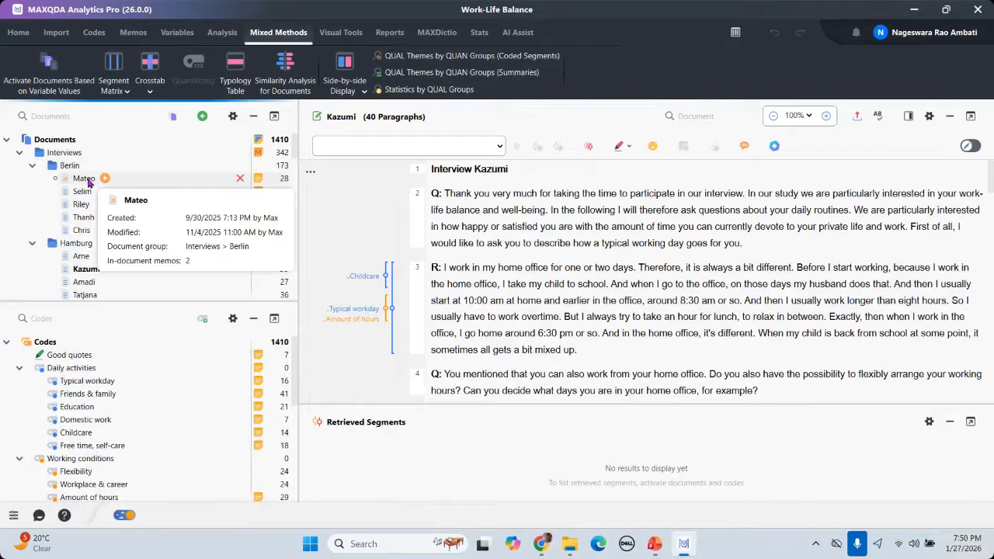
mouse_move(656, 544)
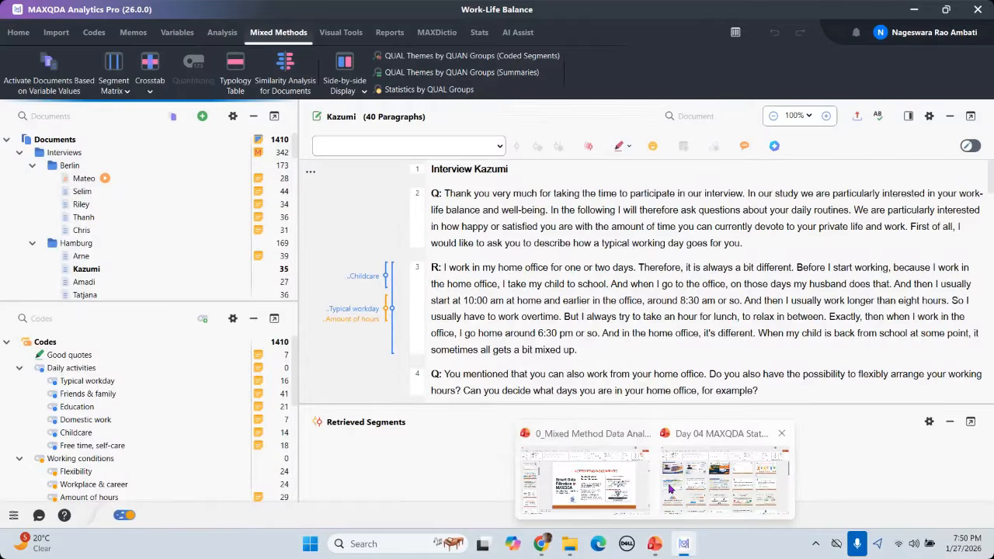
left_click(606, 474)
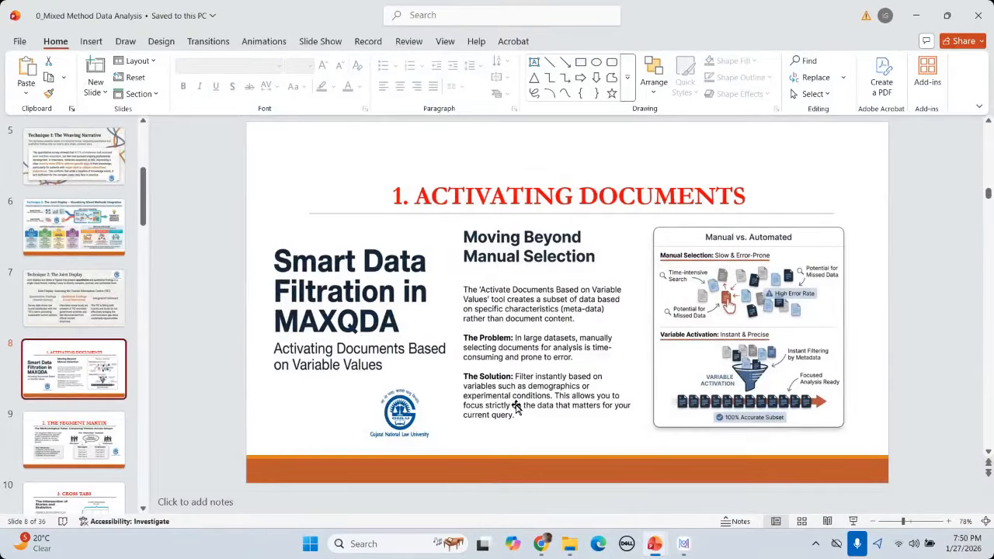
- Switch to MAXQDA, start activating documents based on variable values, and remove all existing conditions
mouse_move(686, 549)
left_click(684, 547)
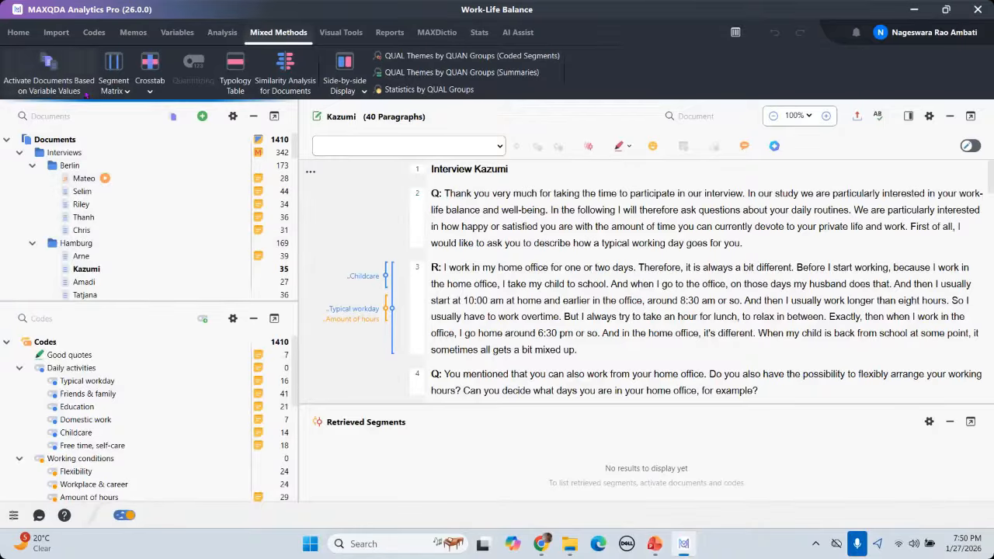
left_click(48, 83)
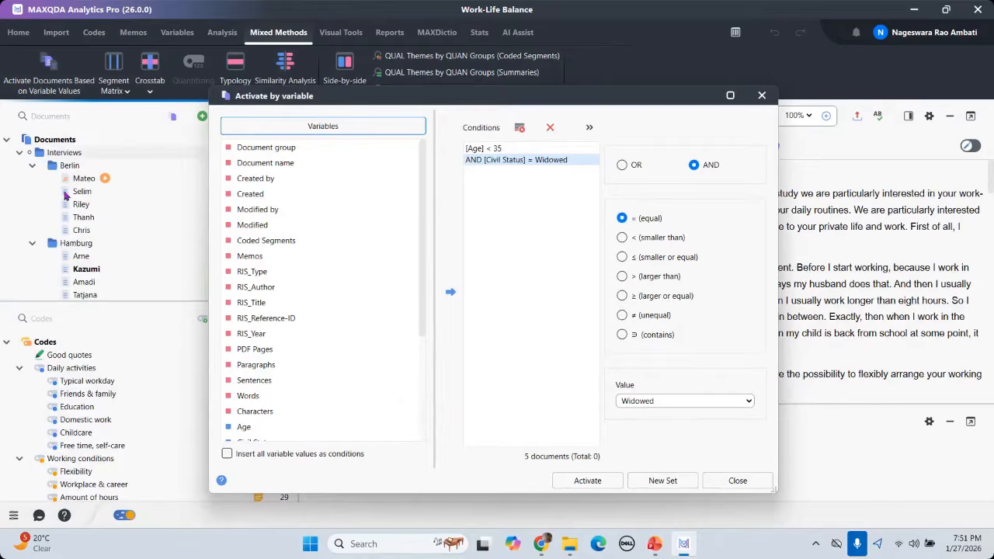
scroll(78, 388, "down", 2)
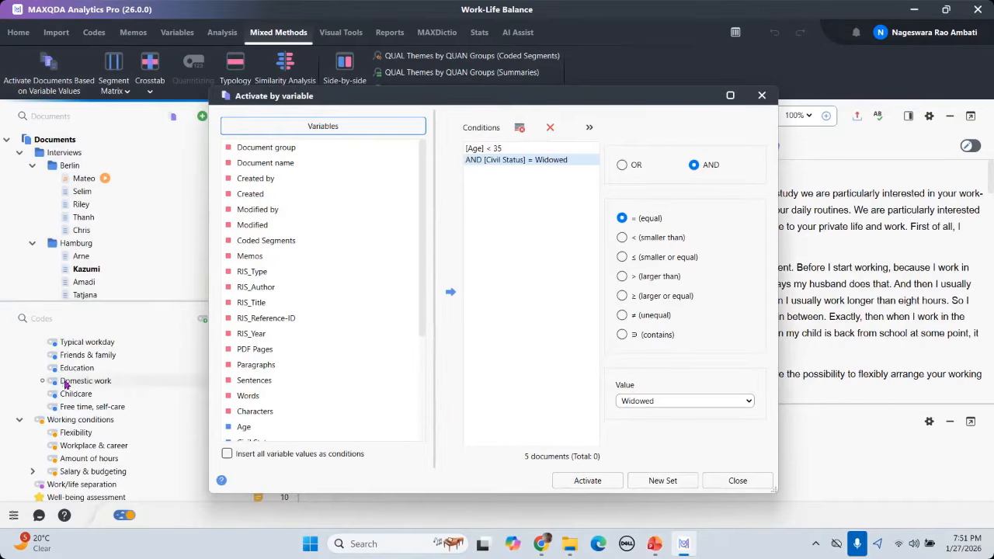
left_click(550, 128)
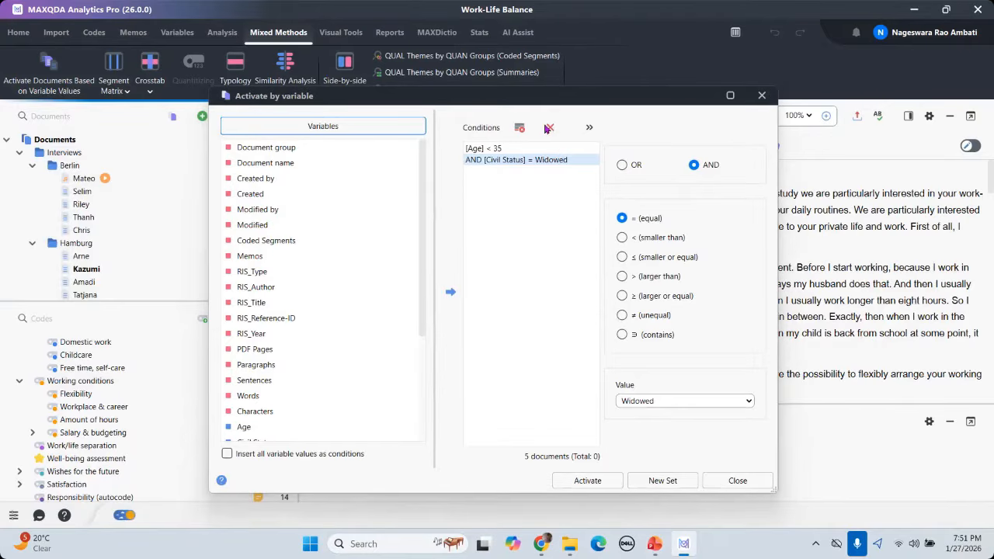
left_click(447, 353)
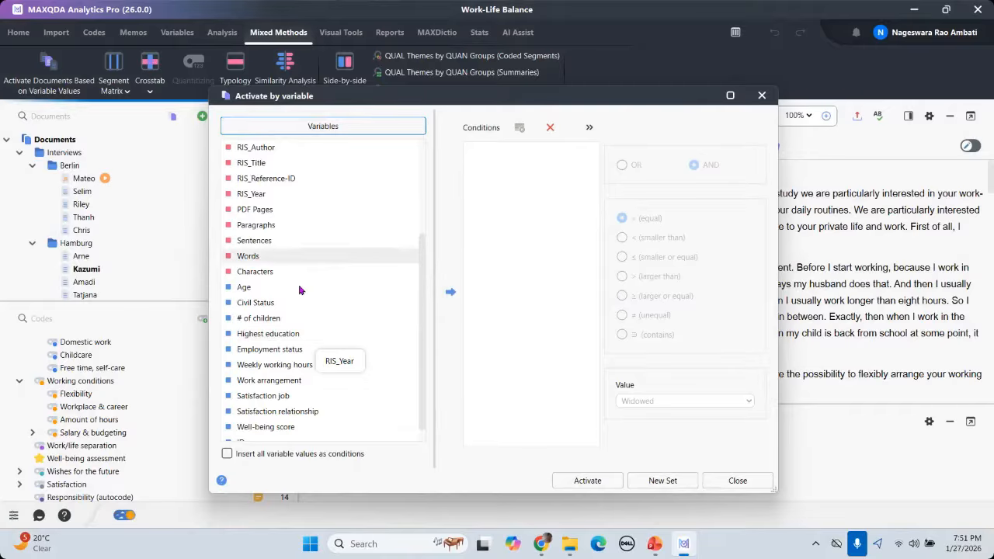
- Add the Age variable as a condition and set its value to 30
scroll(311, 285, "down", 1)
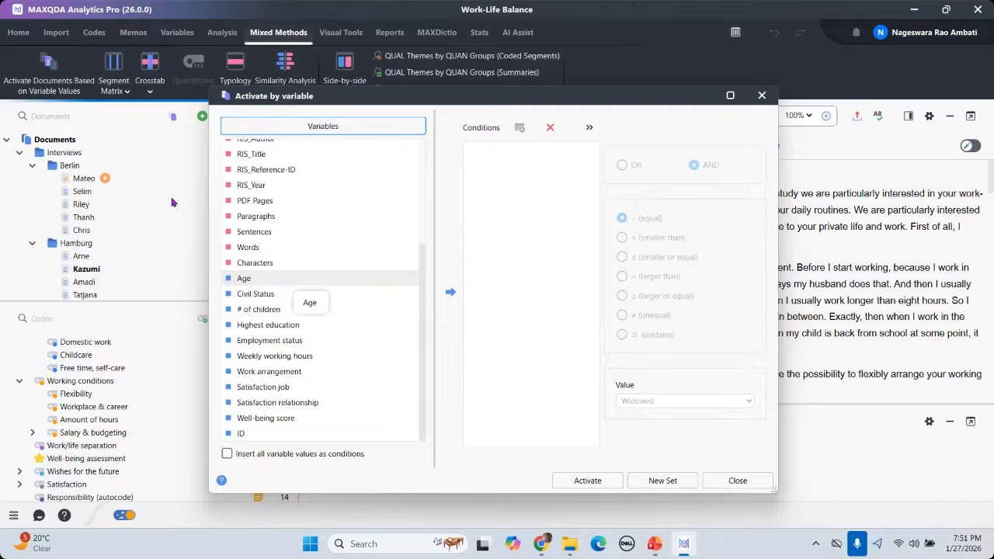
scroll(99, 225, "down", 4)
scroll(99, 225, "up", 5)
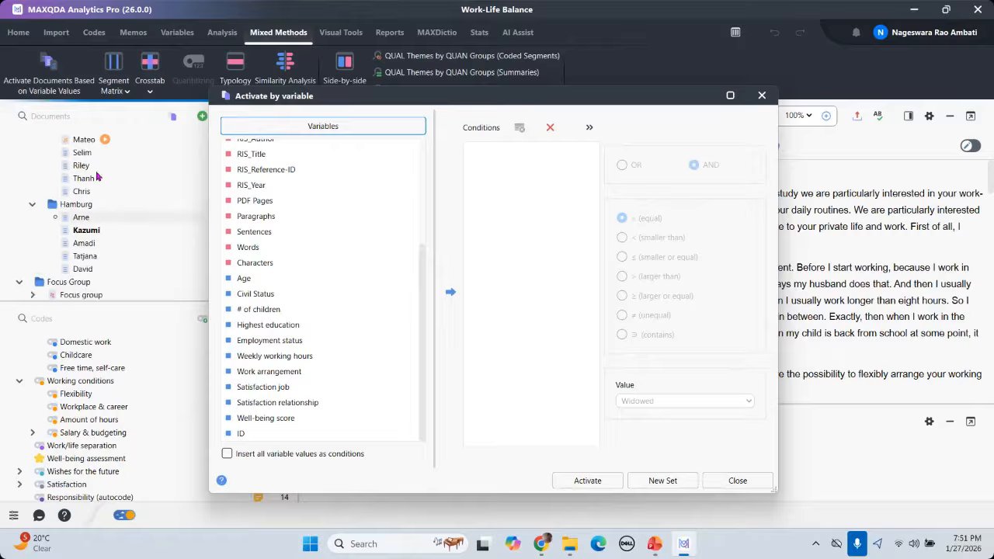
scroll(94, 233, "down", 7)
scroll(79, 243, "down", 5)
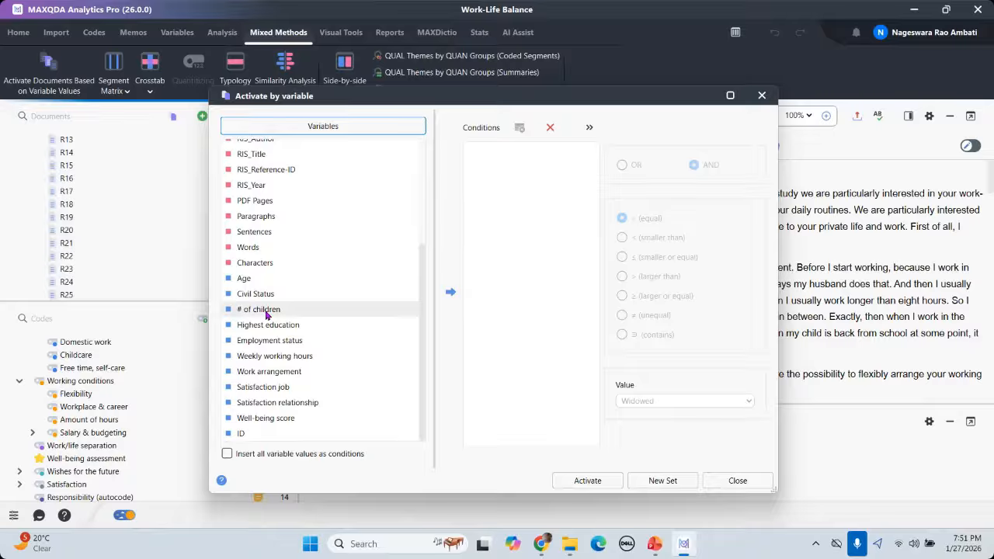
left_click(258, 281)
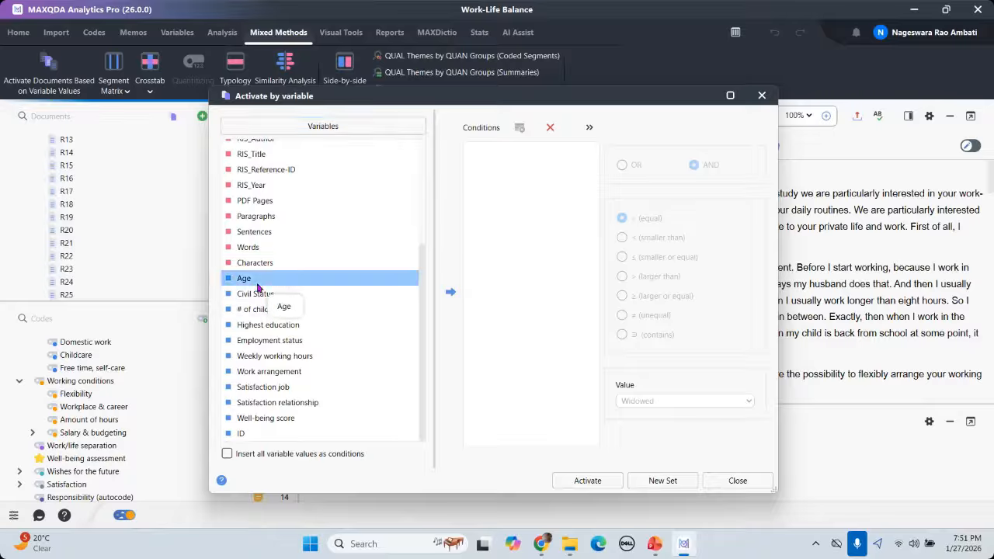
left_click(450, 293)
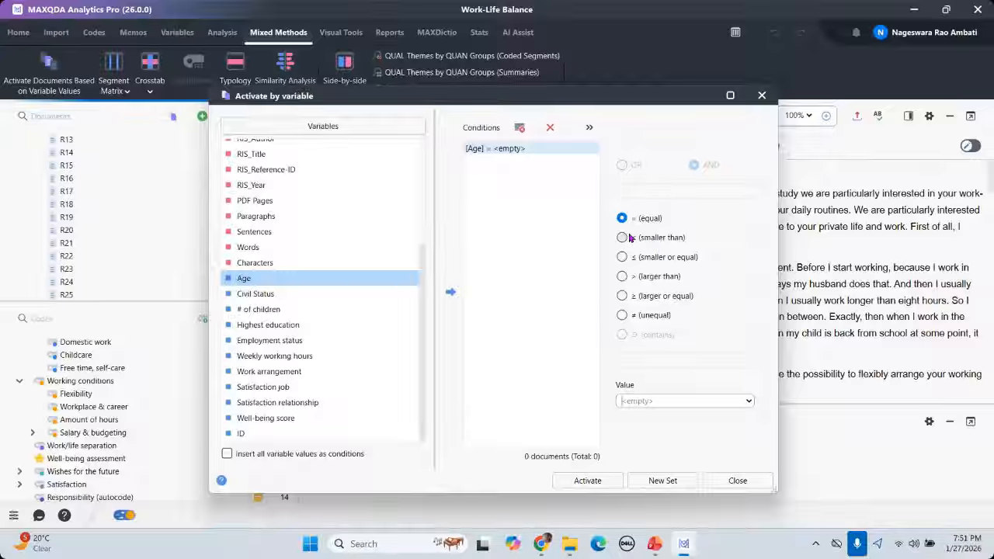
left_click(750, 401)
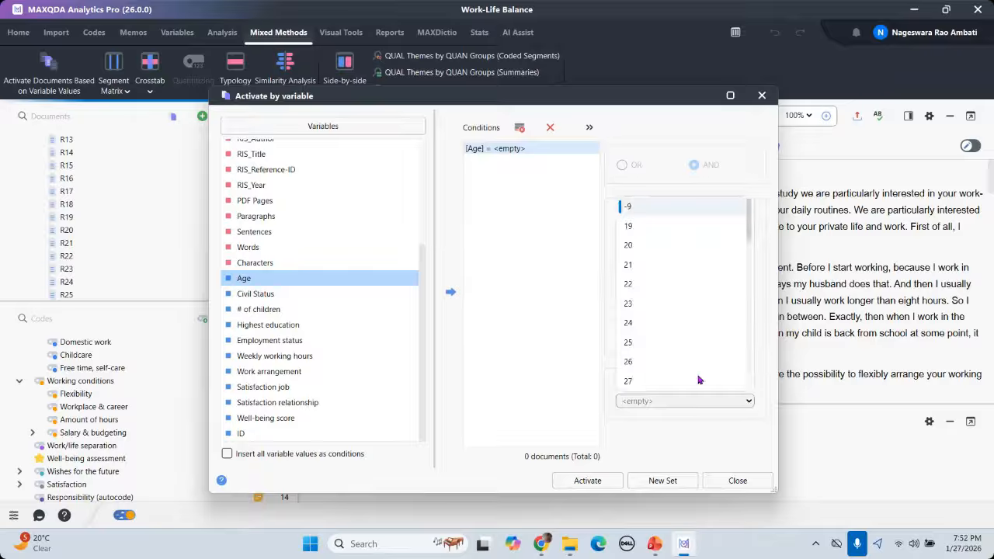
scroll(660, 333, "down", 3)
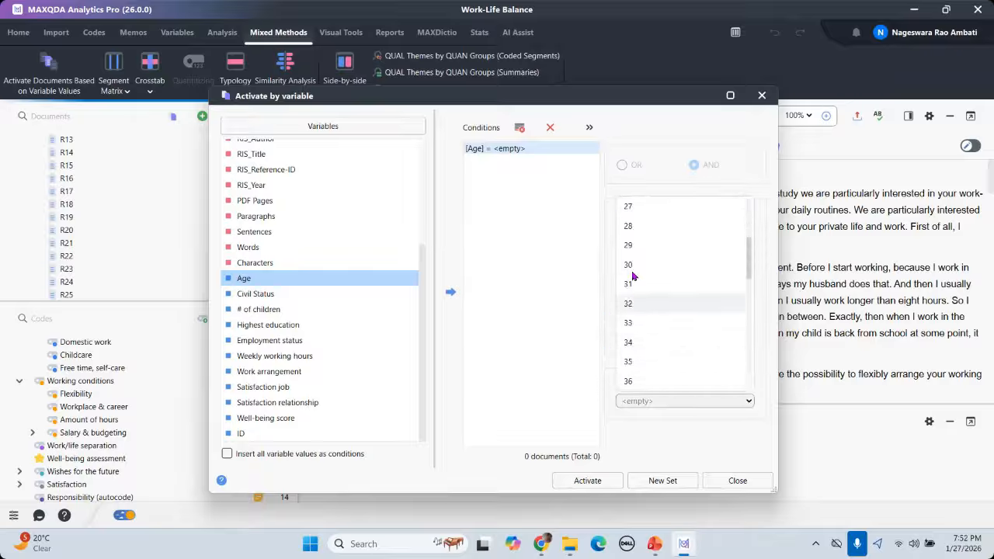
left_click(631, 265)
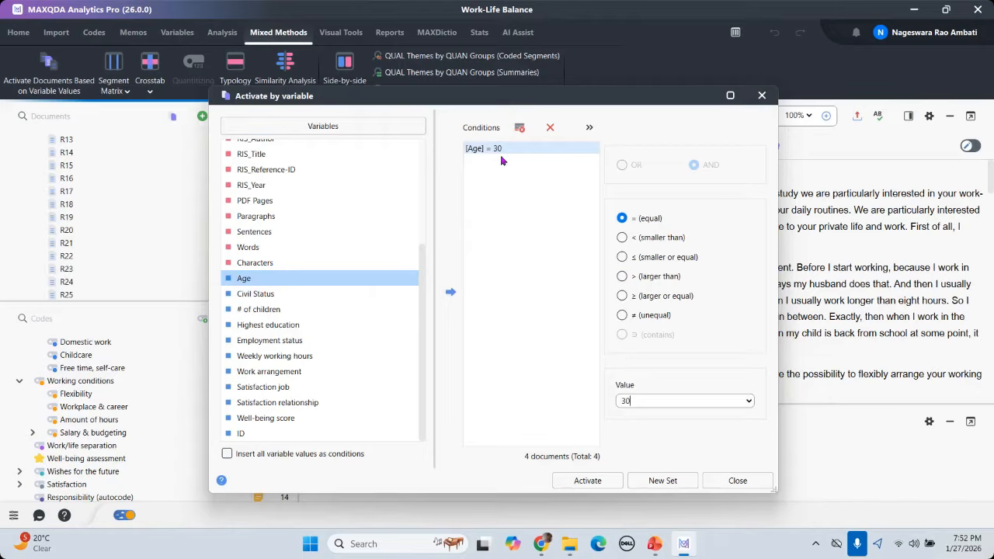
- Try different comparison operators on the Age condition, finishing with smaller than
left_click(622, 238)
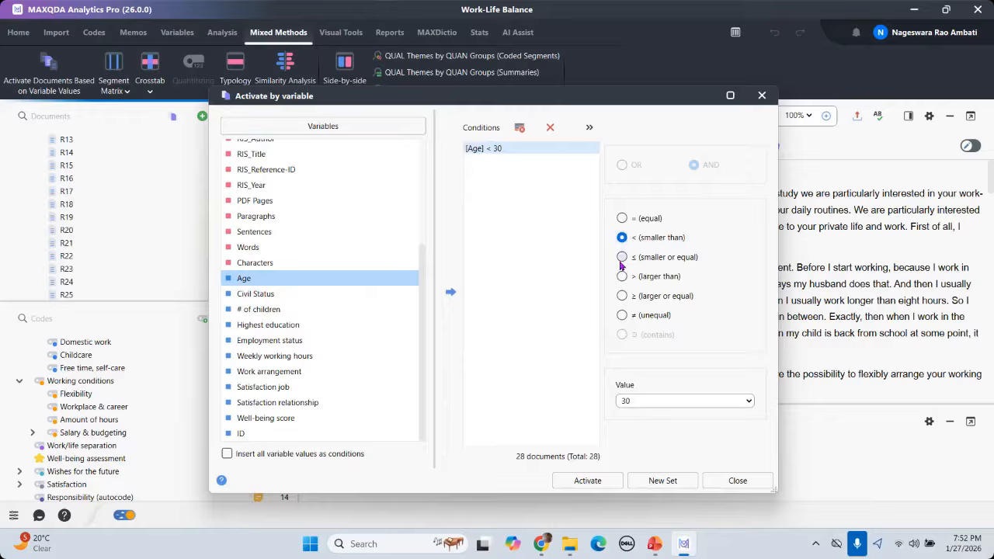
left_click(620, 264)
left_click(620, 280)
left_click(623, 298)
left_click(623, 241)
- Add the Civil Status variable as a second condition with the value In partnership/married
left_click(262, 295)
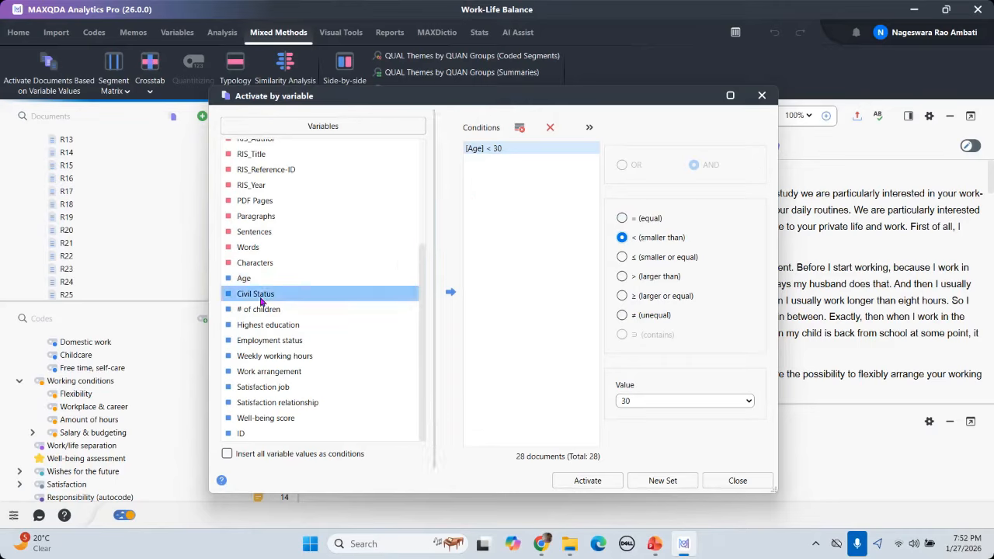
left_click(450, 293)
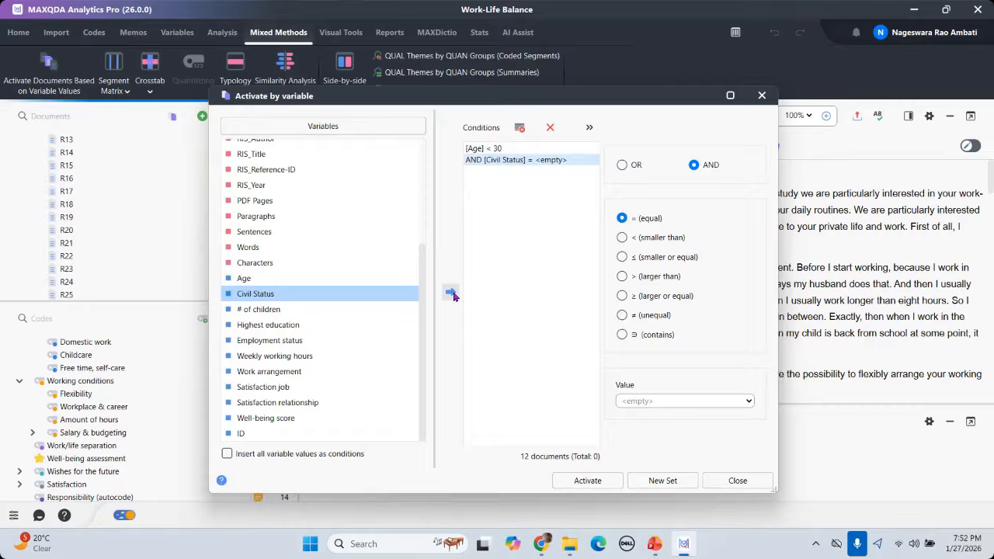
left_click(750, 402)
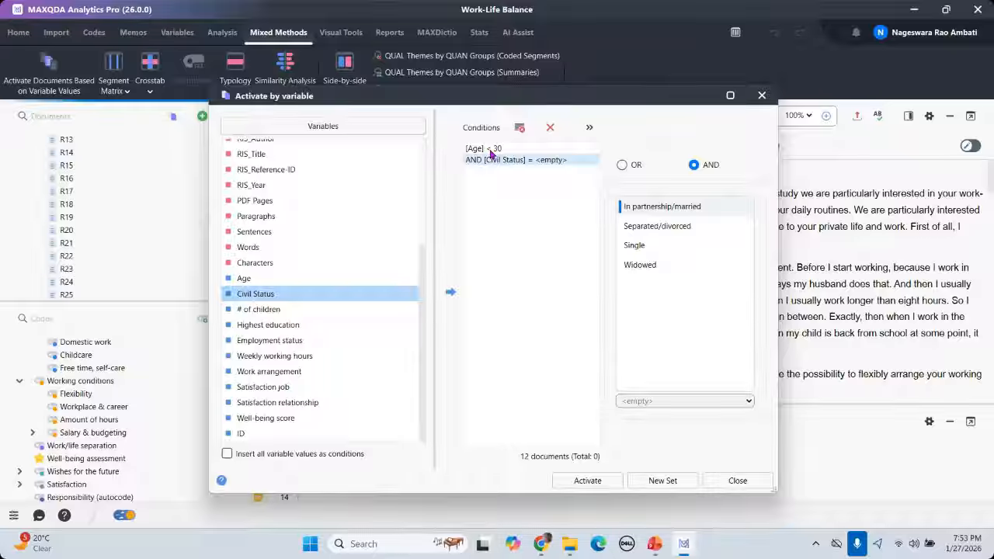
left_click(669, 207)
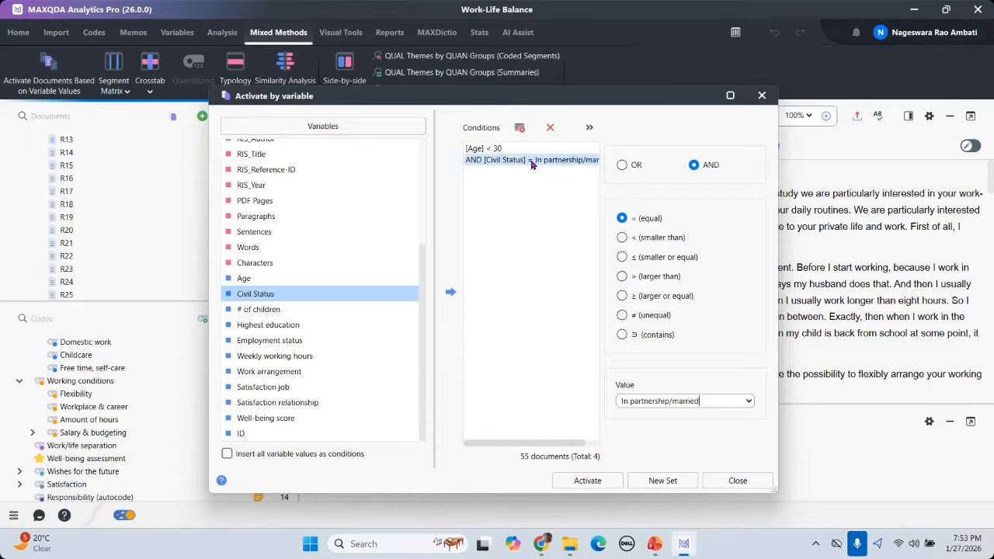
- Compare the OR and AND links for the Civil Status condition, finishing with AND
left_click(622, 165)
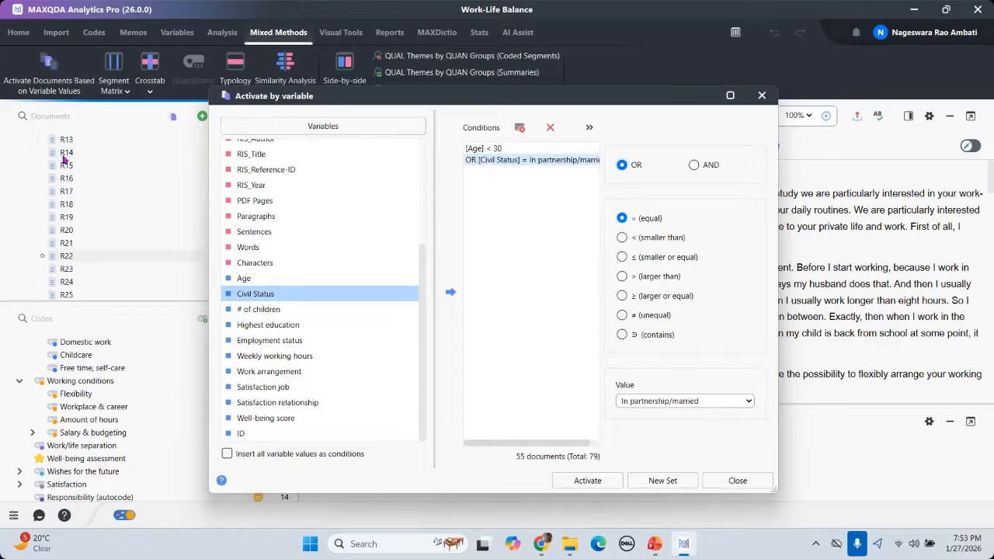
left_click(510, 150)
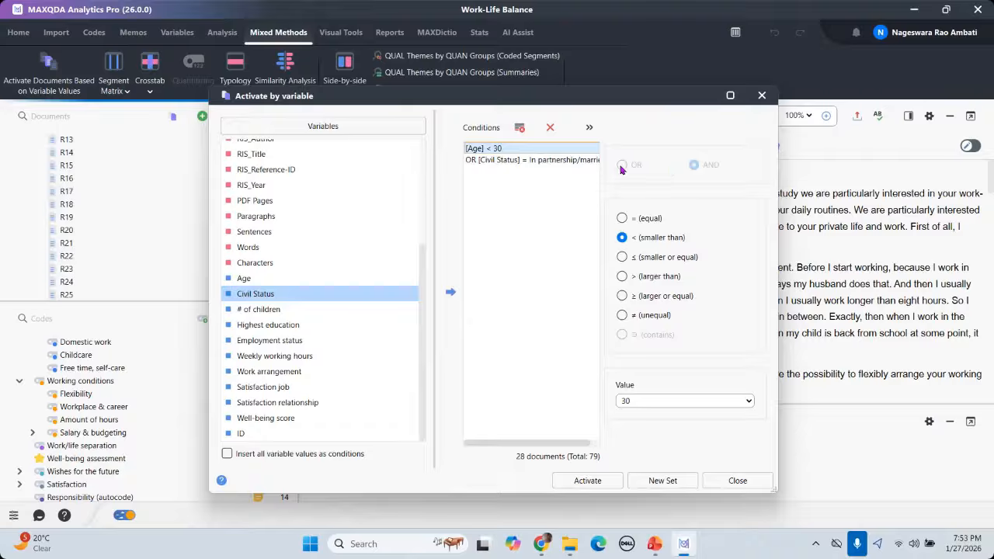
left_click(536, 160)
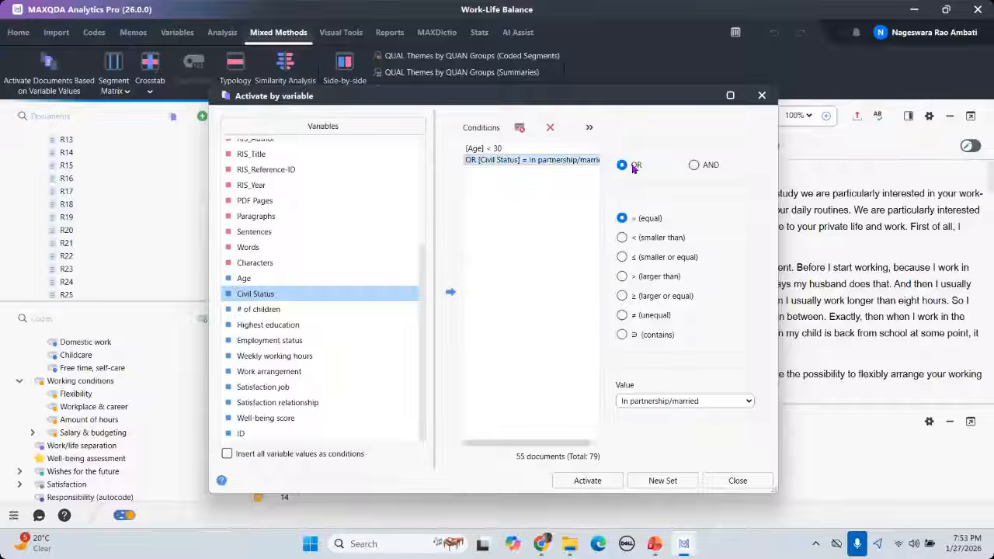
left_click(694, 166)
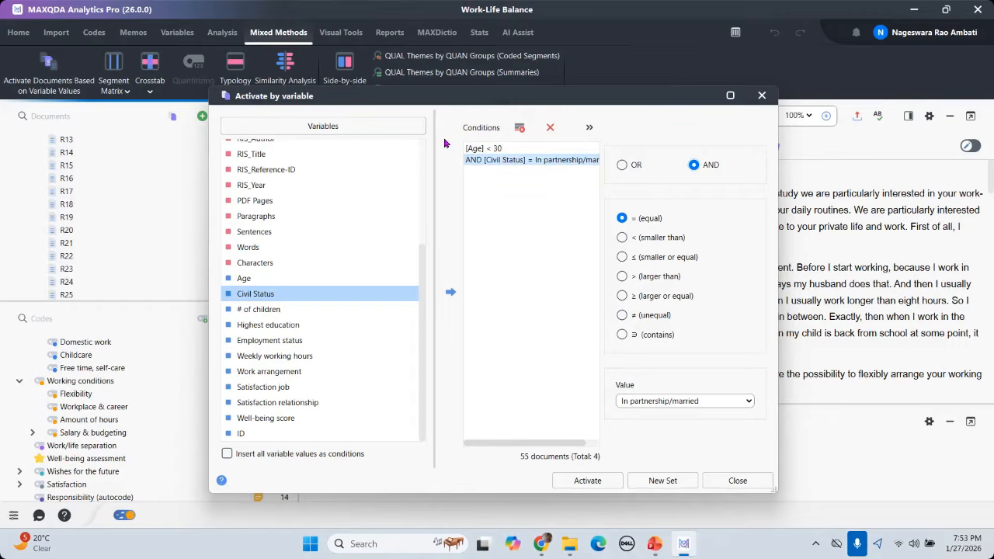
left_click(621, 165)
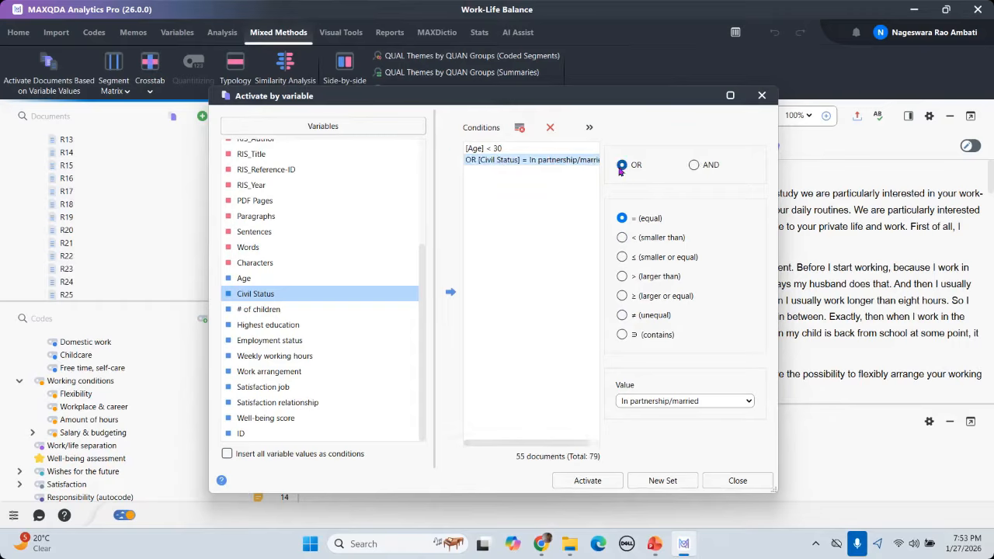
left_click(694, 165)
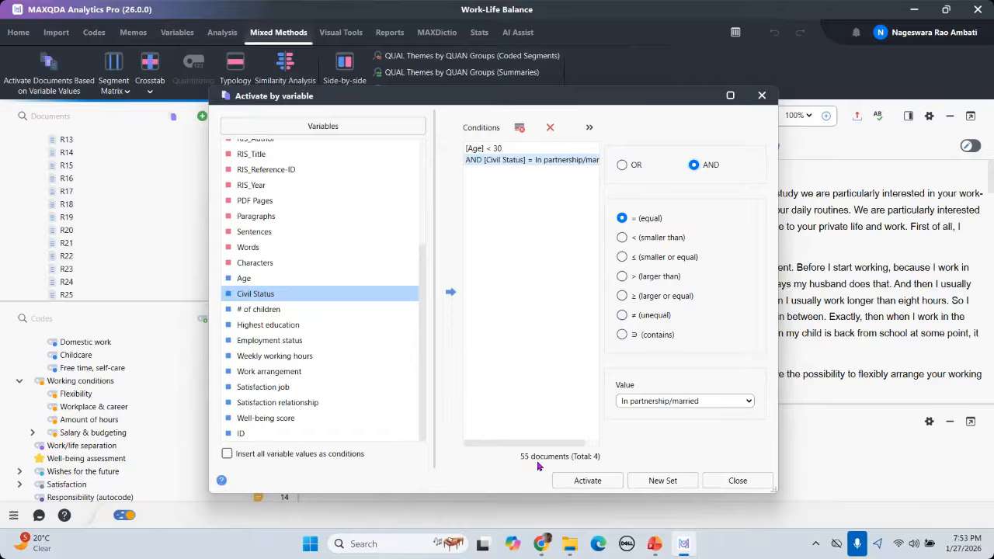
left_click(622, 165)
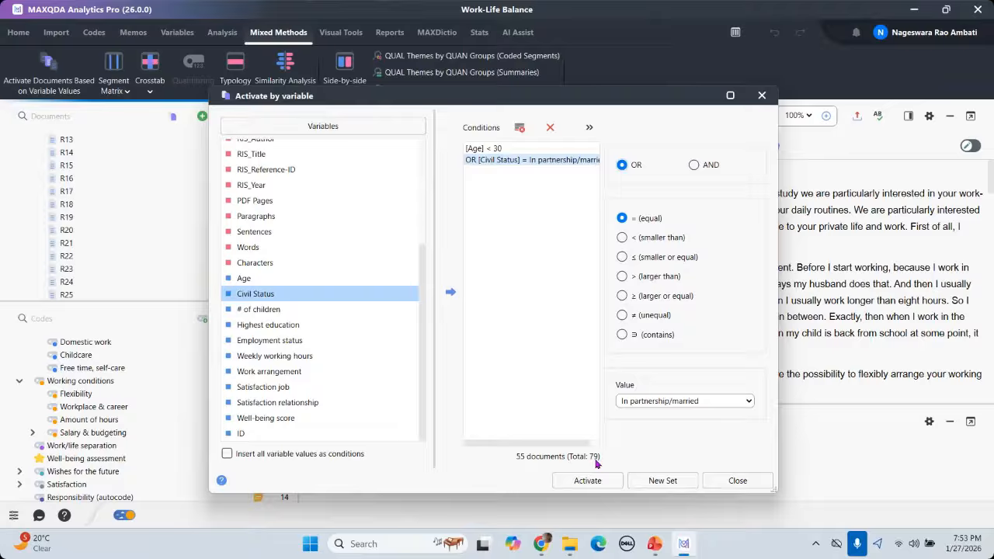
left_click(694, 165)
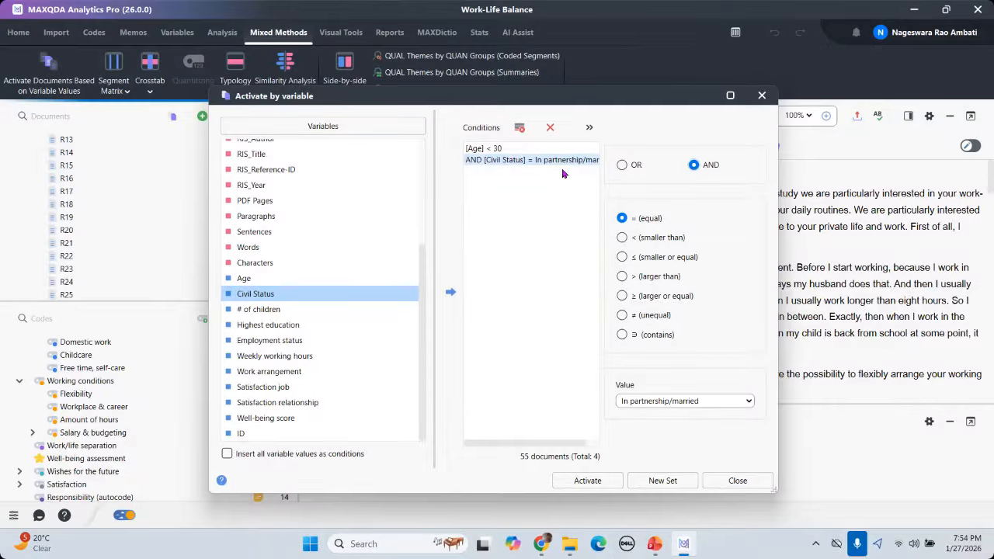
- Activate the documents matching both conditions and limit the document list to activated documents only
left_click(588, 481)
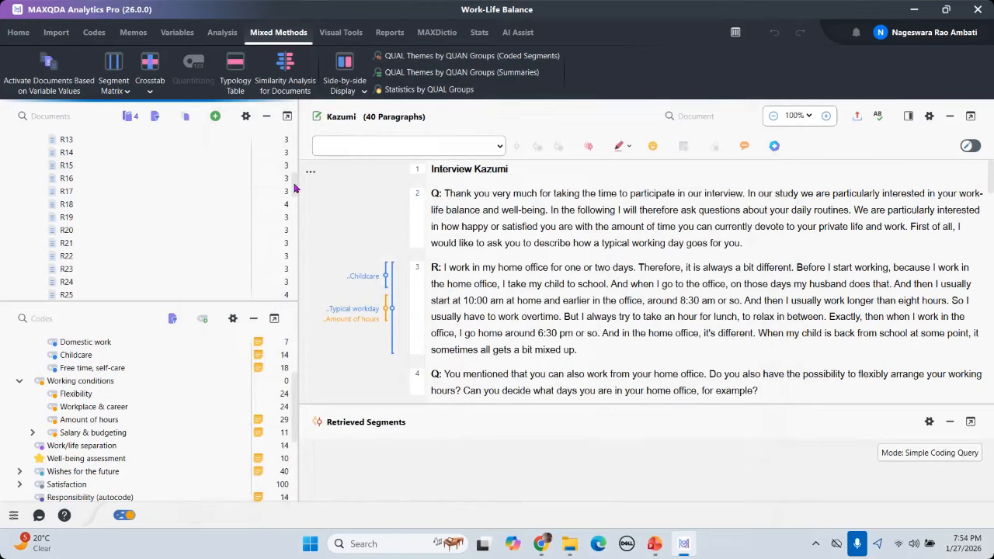
scroll(286, 132, "up", 10)
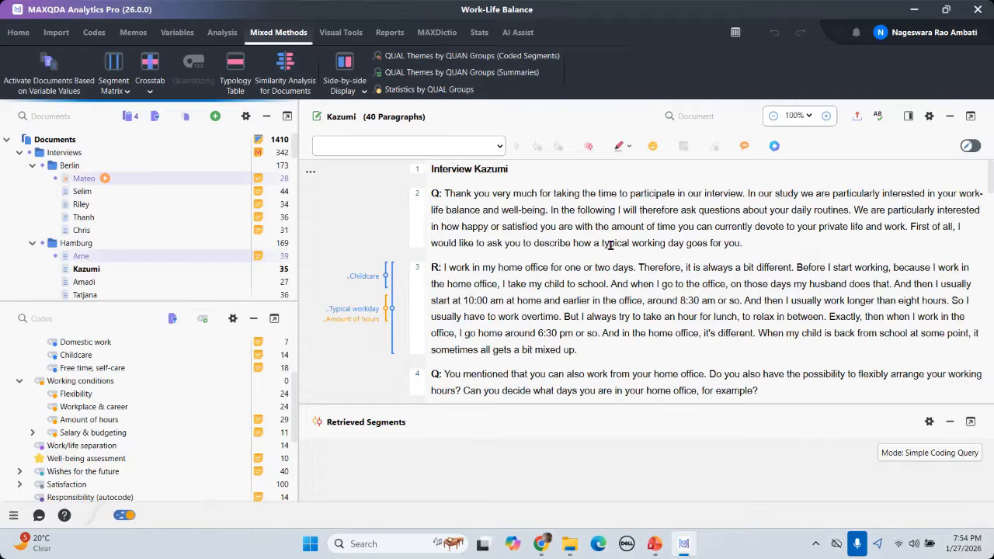
mouse_move(192, 123)
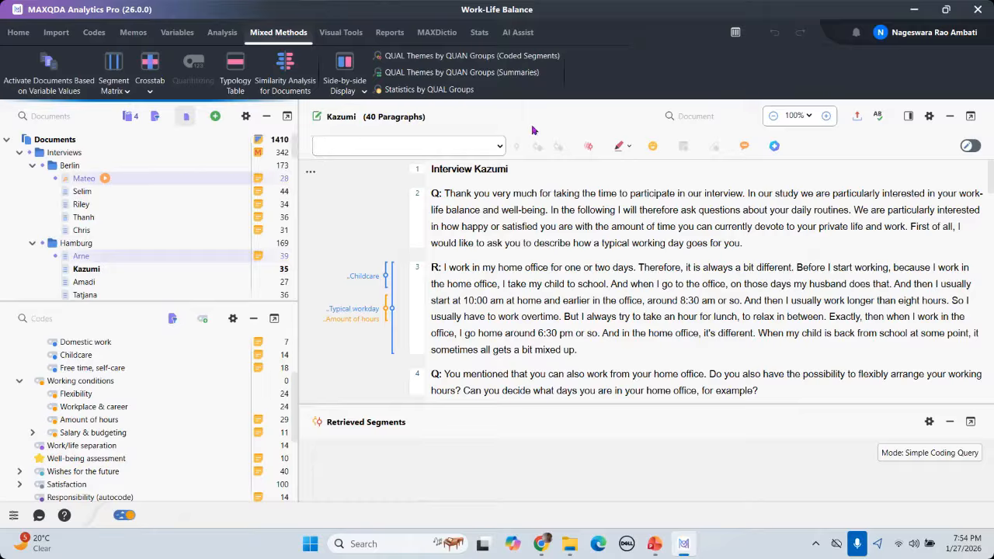
left_click(155, 117)
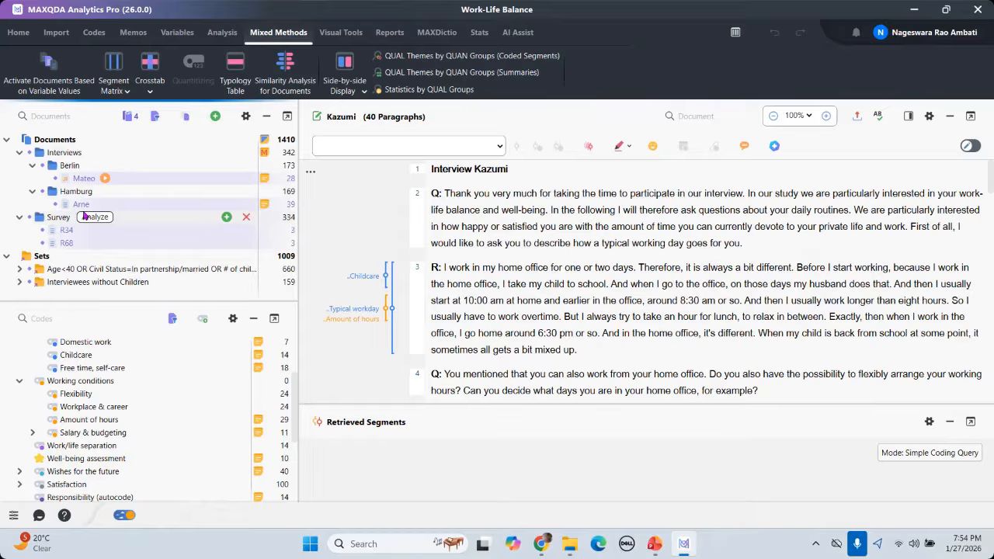
mouse_move(70, 237)
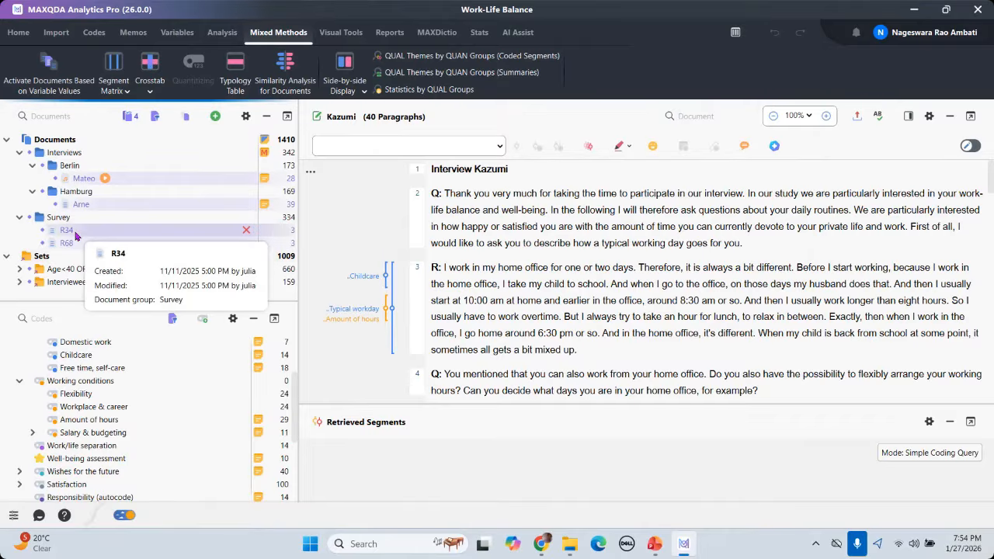
mouse_move(173, 209)
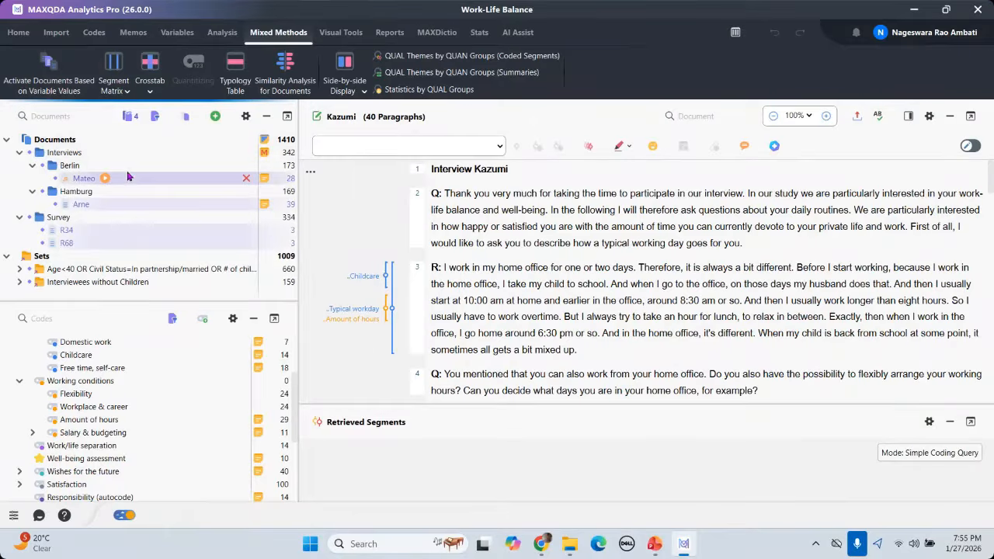
- Show the full document list with all activations reset, and switch to the Segment Matrix slide in PowerPoint
left_click(155, 118)
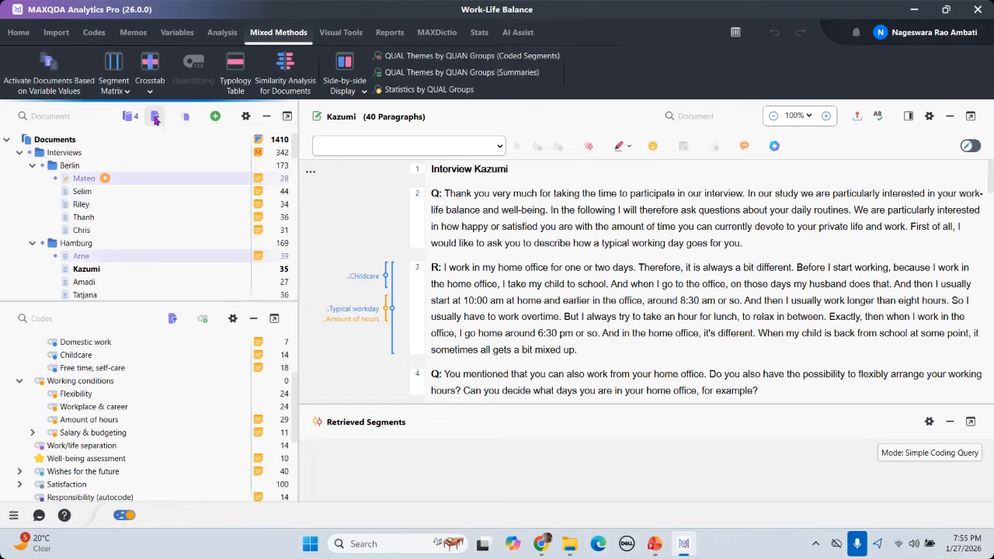
left_click(155, 118)
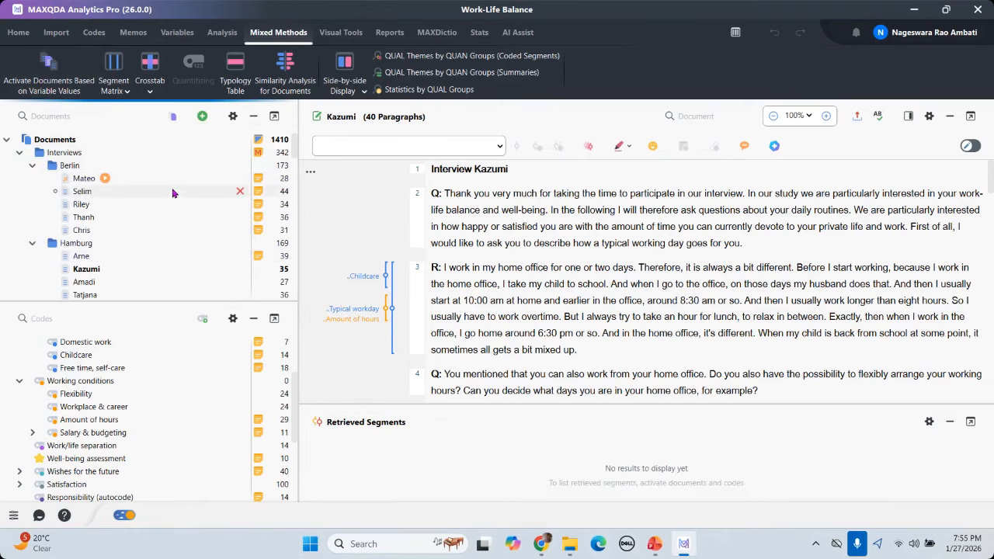
mouse_move(654, 544)
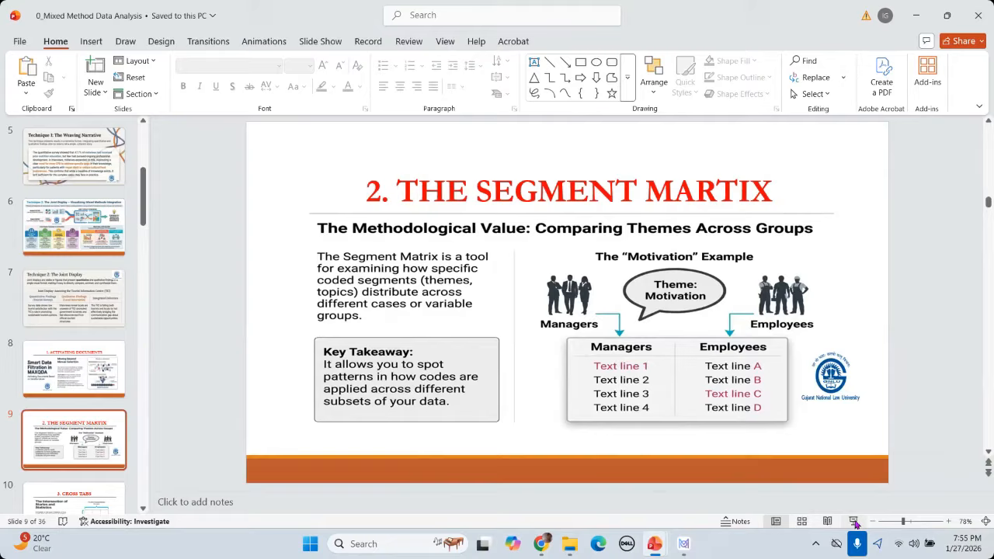
- Switch from the PowerPoint slide to MAXQDA and clear the existing columns in the Segment Matrix setup
left_click(853, 525)
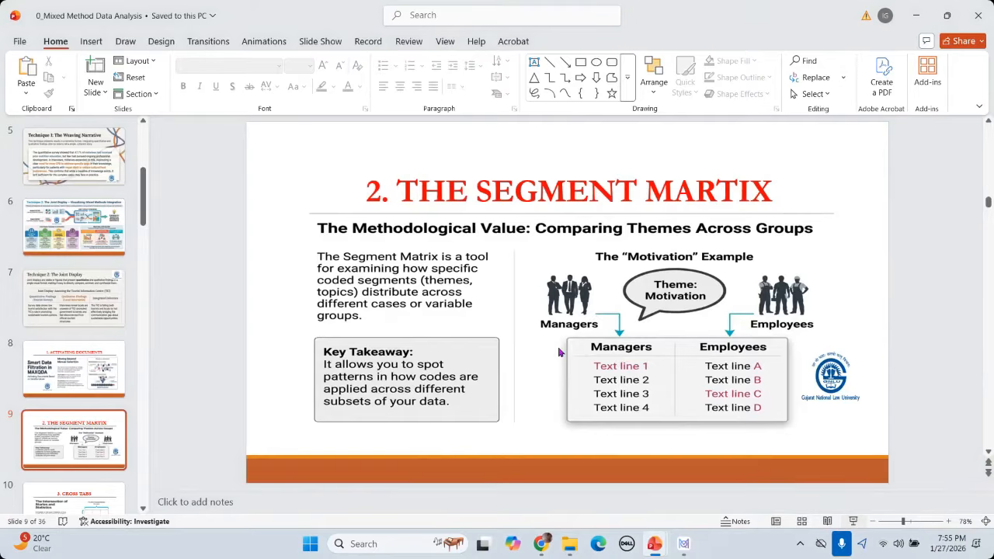
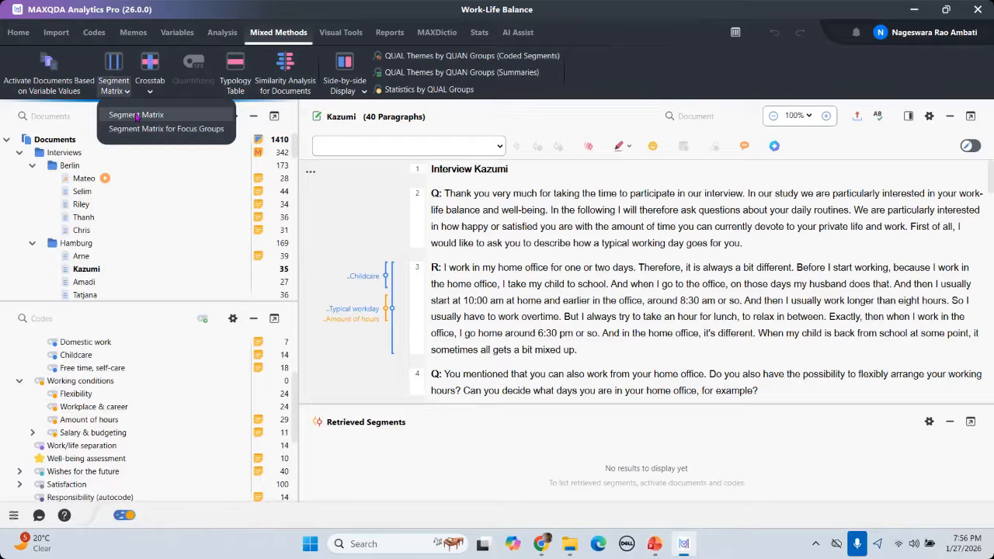
left_click(136, 116)
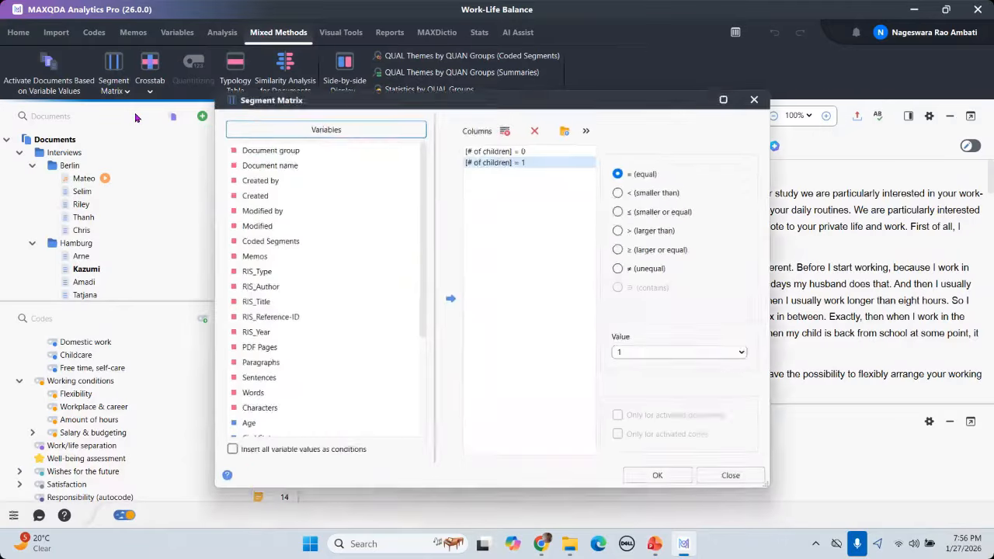
left_click(536, 128)
left_click(460, 352)
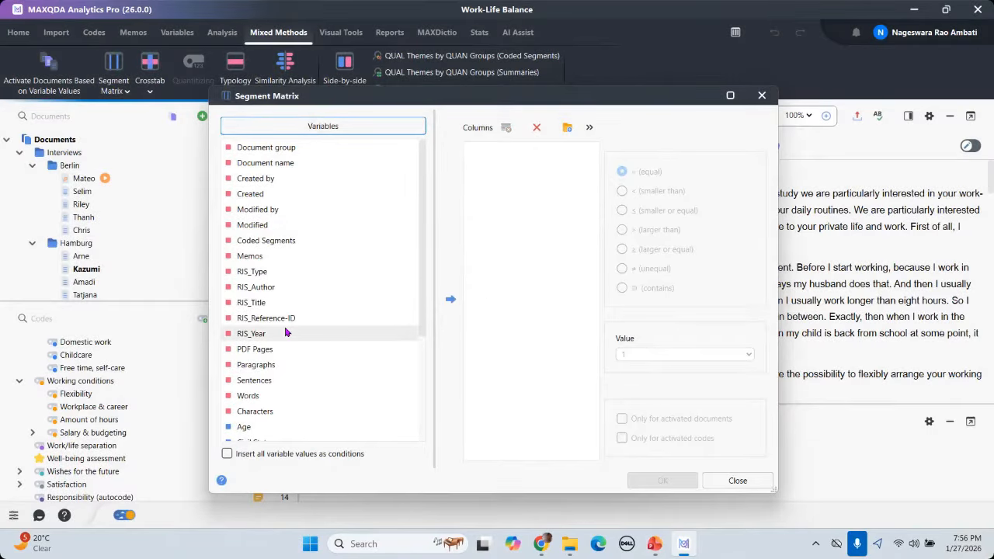
- Add the # of children variable as a Segment Matrix column with the value 0
scroll(284, 286, "down", 3)
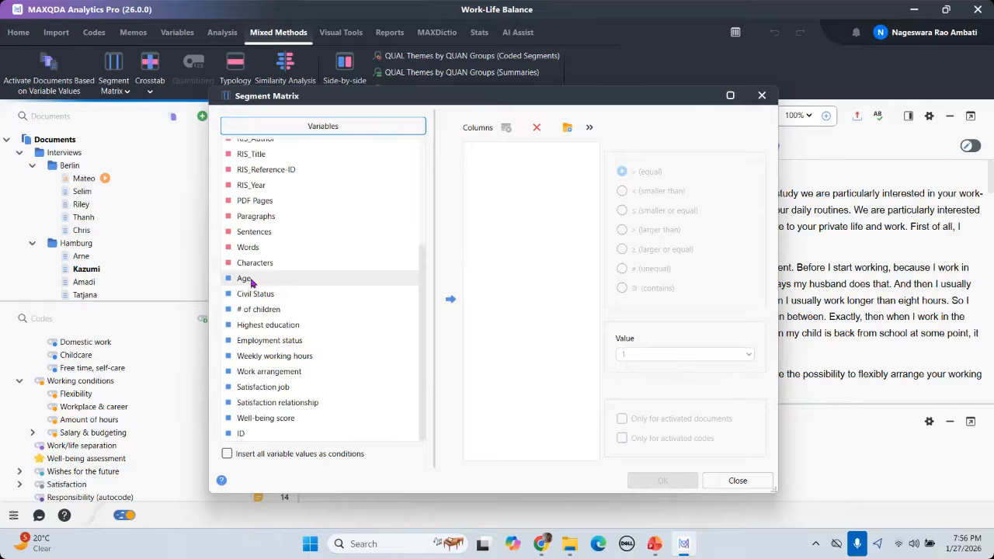
left_click(268, 313)
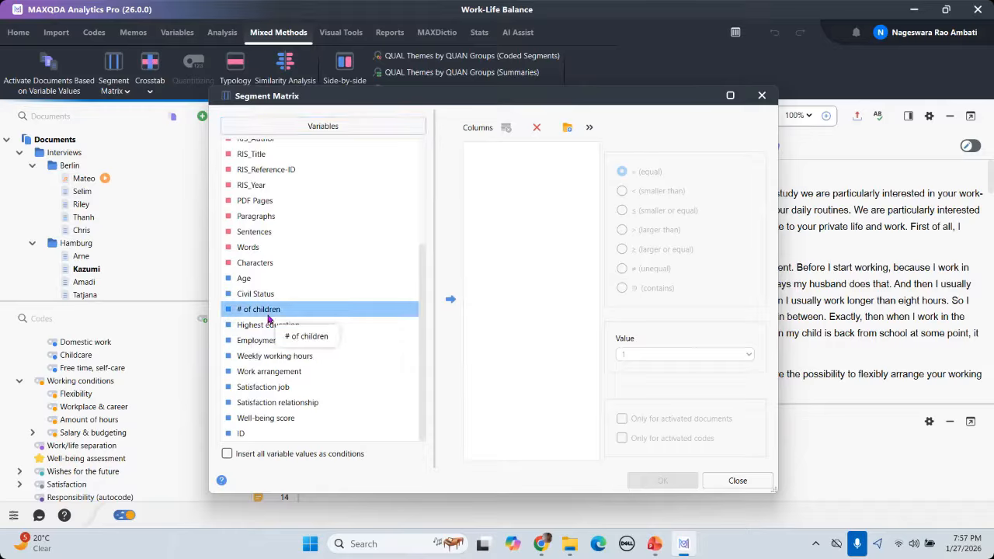
left_click(449, 300)
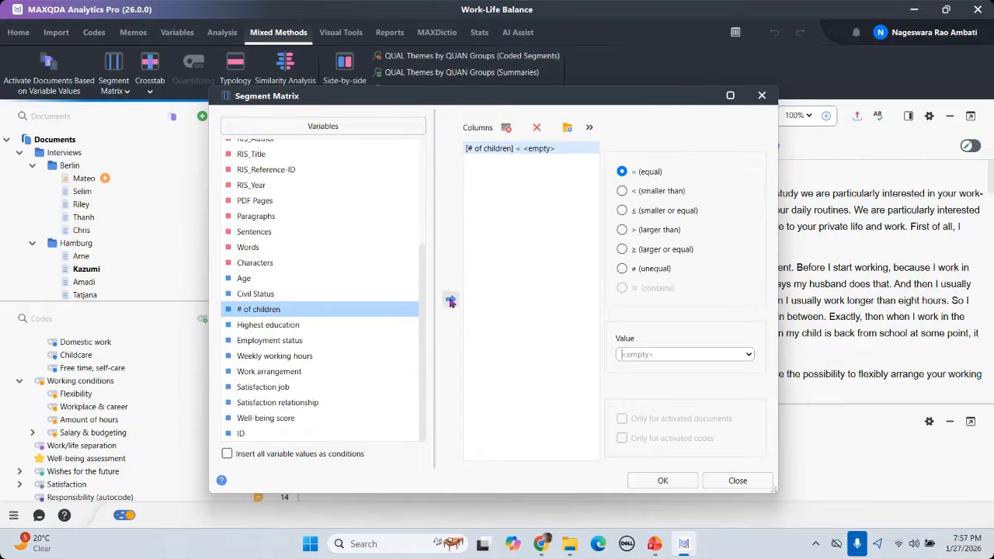
left_click(750, 356)
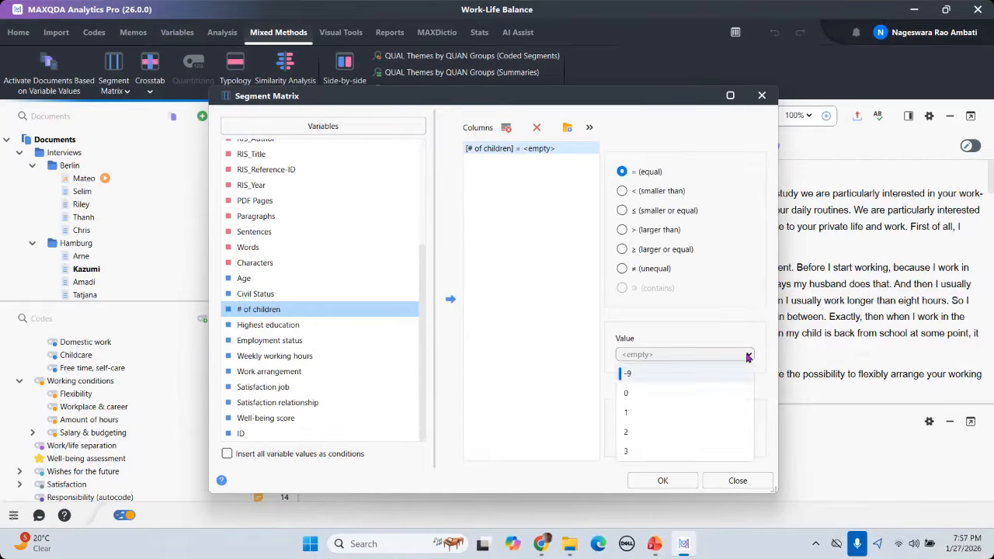
left_click(629, 393)
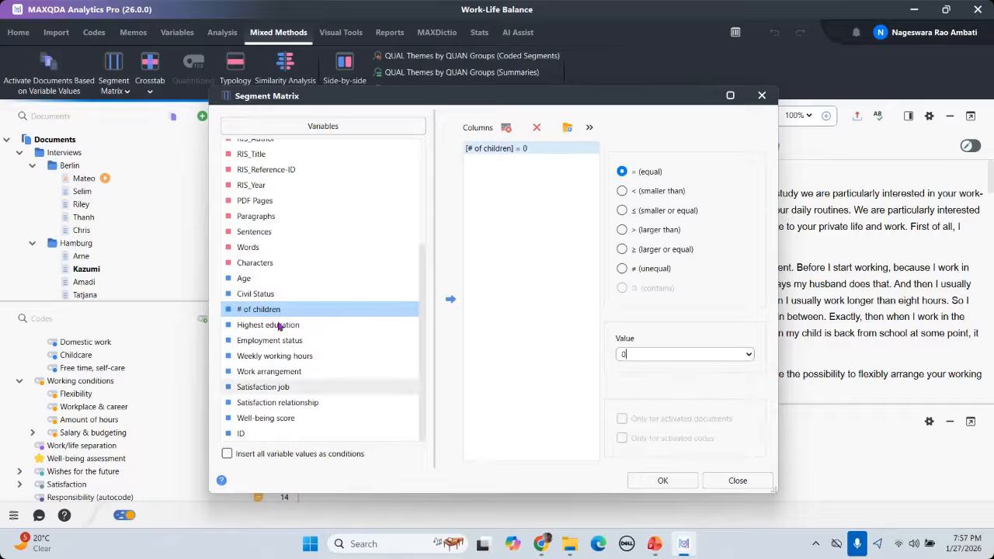
- Add a second column for # of children equal to 3 and generate the Segment Matrix in a maximized window
left_click(451, 301)
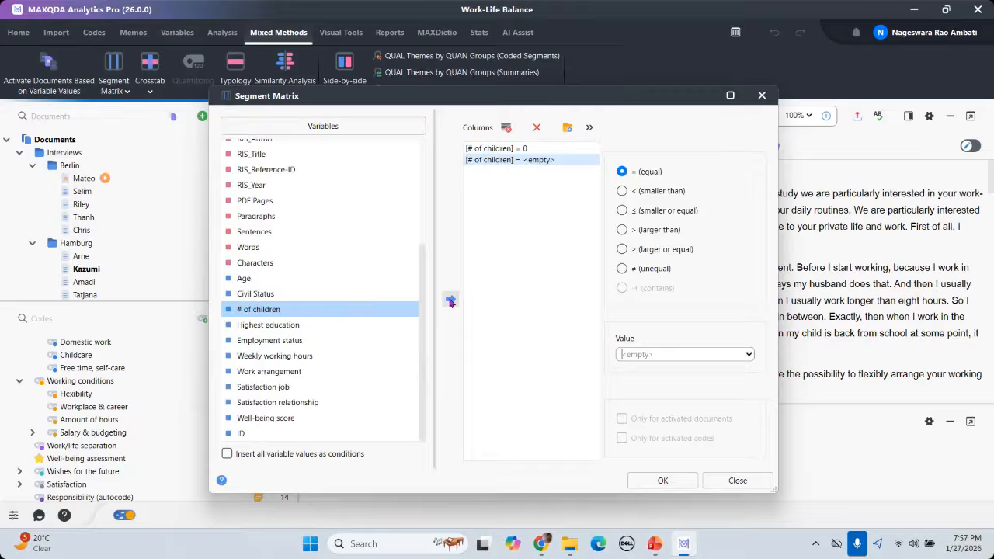
left_click(750, 356)
left_click(641, 453)
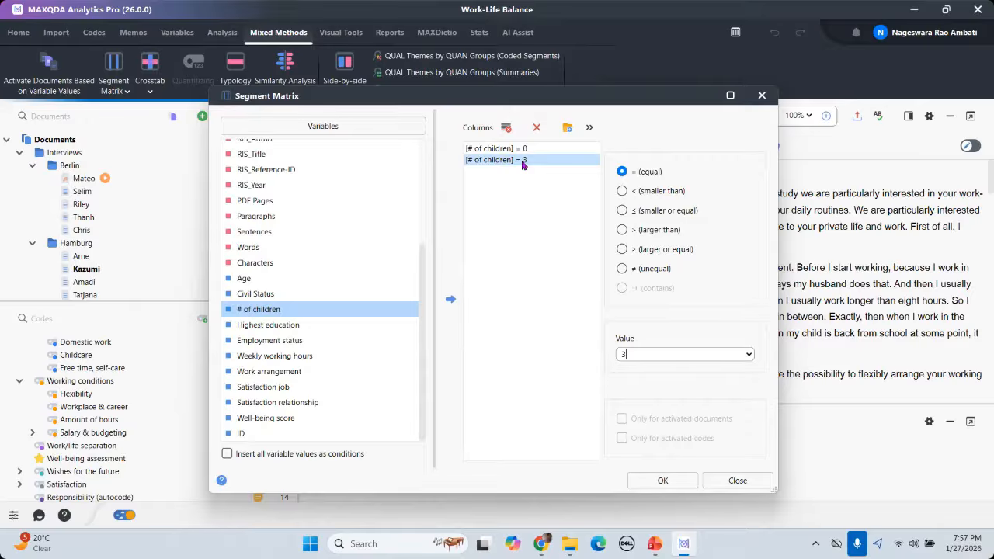
left_click(663, 482)
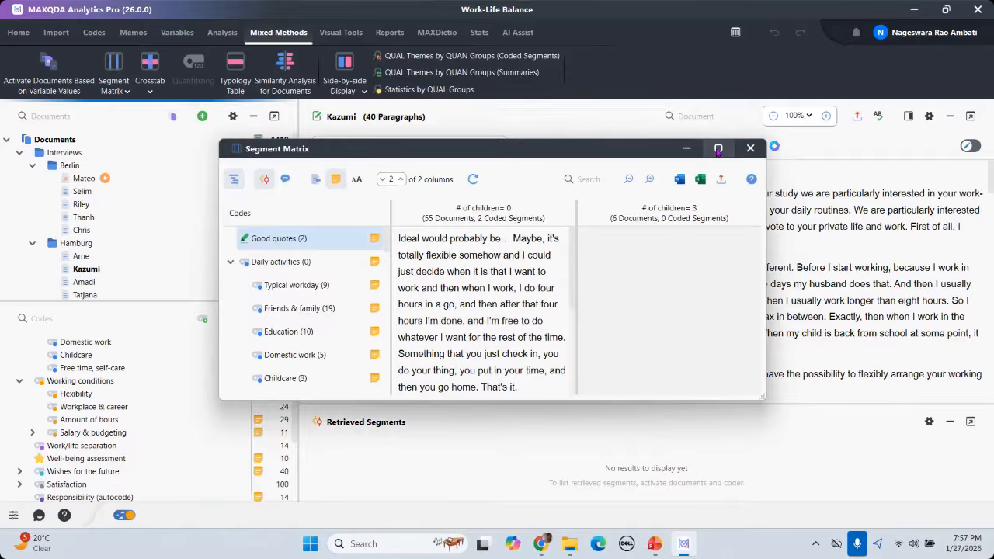
mouse_move(719, 151)
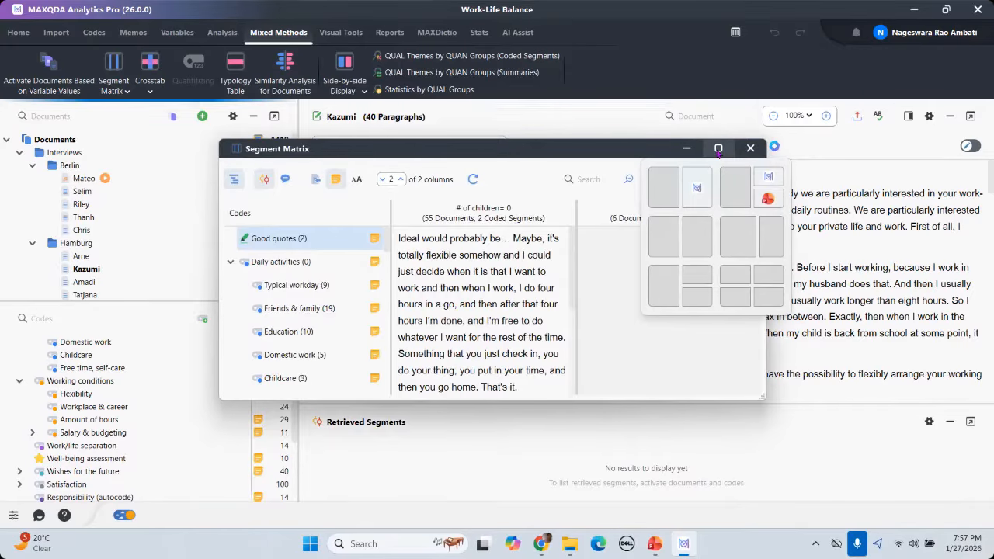
left_click(719, 149)
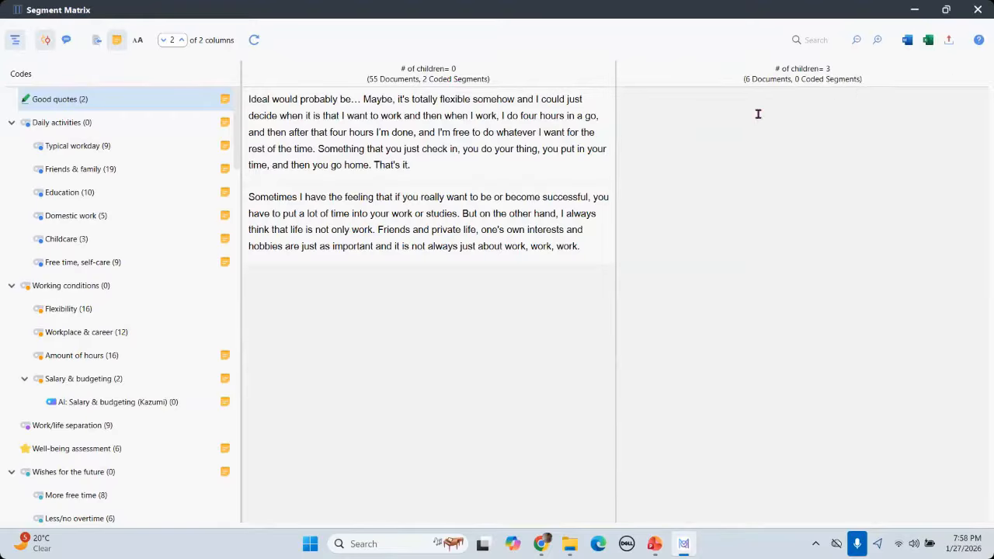
- Display the Friends & family segments and trace the first segment of the 0 children column to its source interview
left_click(71, 172)
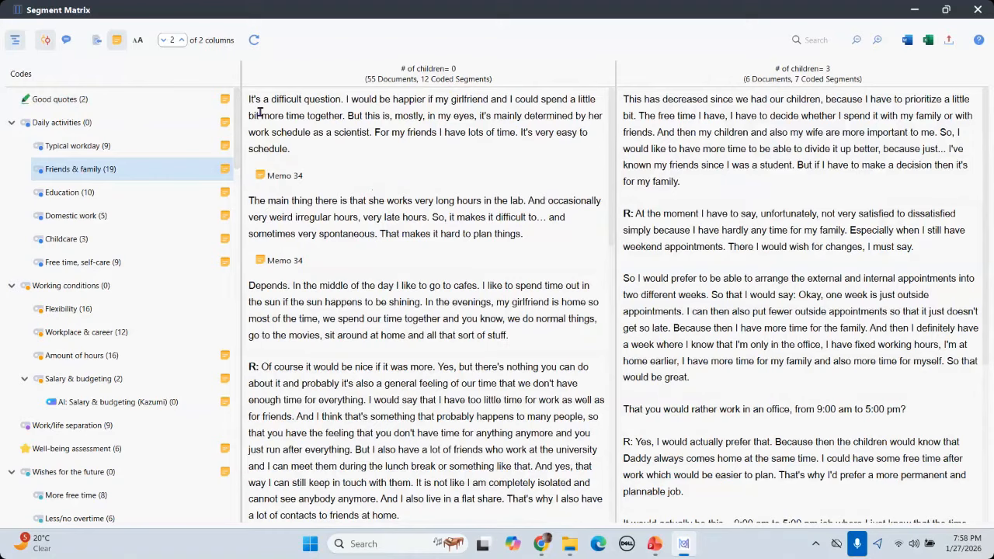
left_click_drag(249, 115, 299, 132)
left_click(392, 162)
left_click(684, 544)
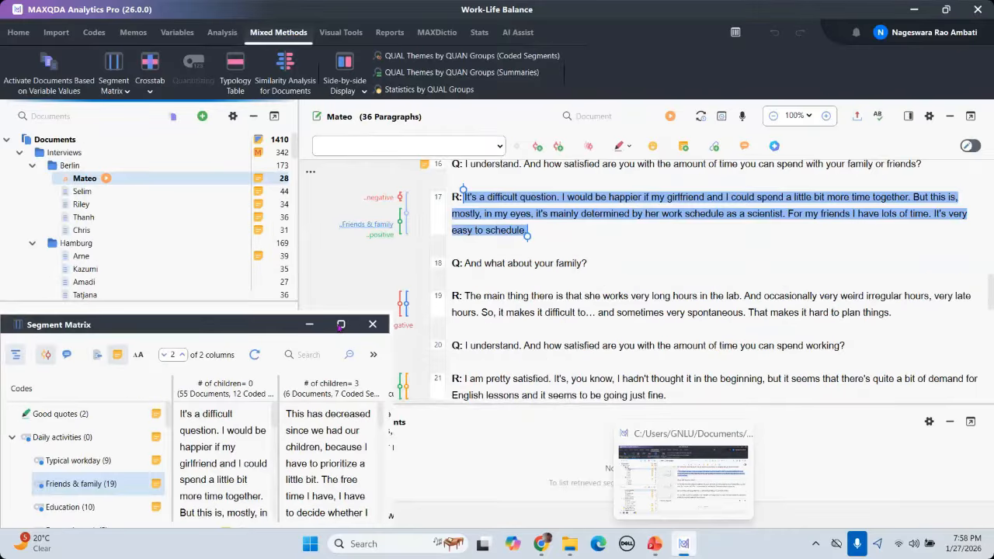
left_click(341, 325)
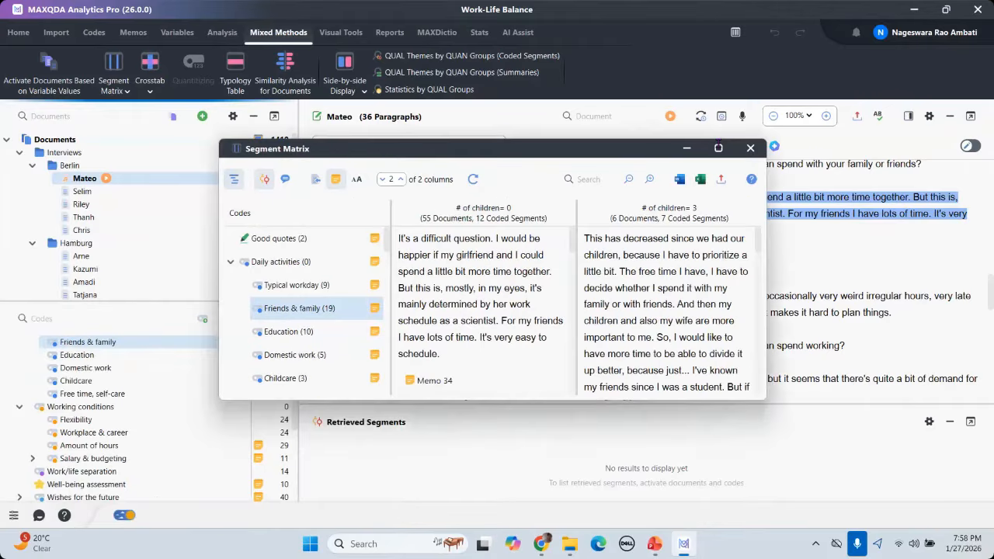
double_click(421, 149)
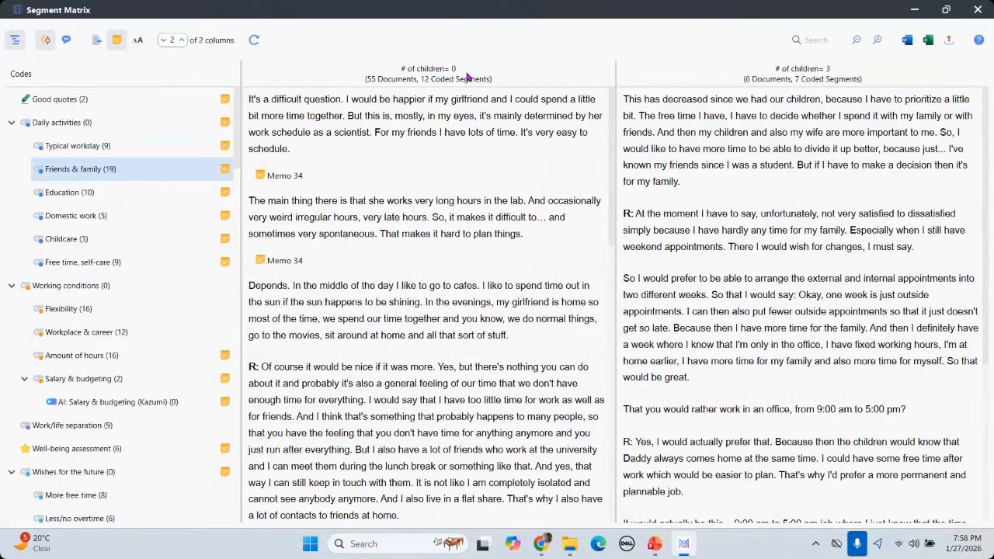
- Compare the Friends & family passages of both columns and trace the first 3 children segment to its source interview
left_click(89, 175)
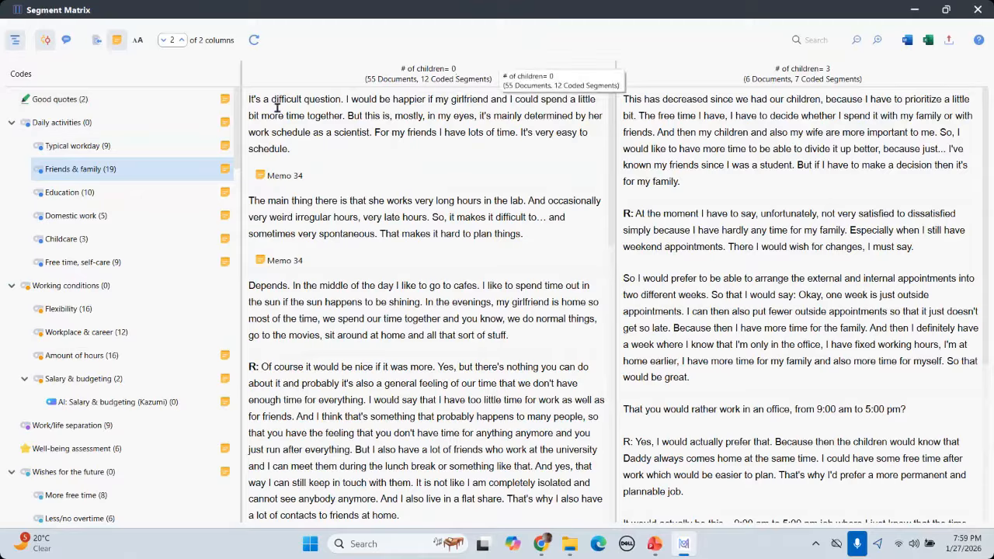
left_click_drag(602, 101, 604, 467)
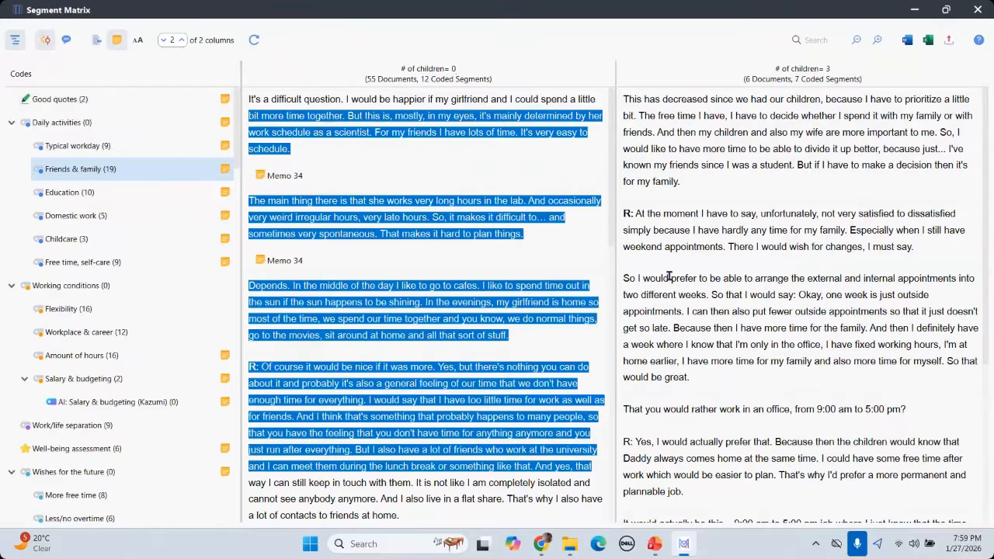
left_click_drag(665, 247, 755, 164)
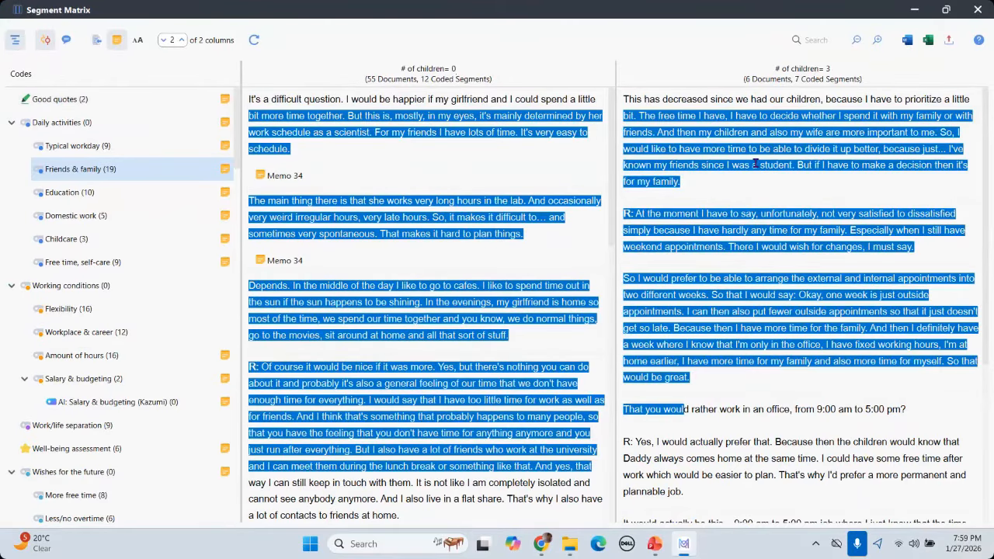
left_click(756, 163)
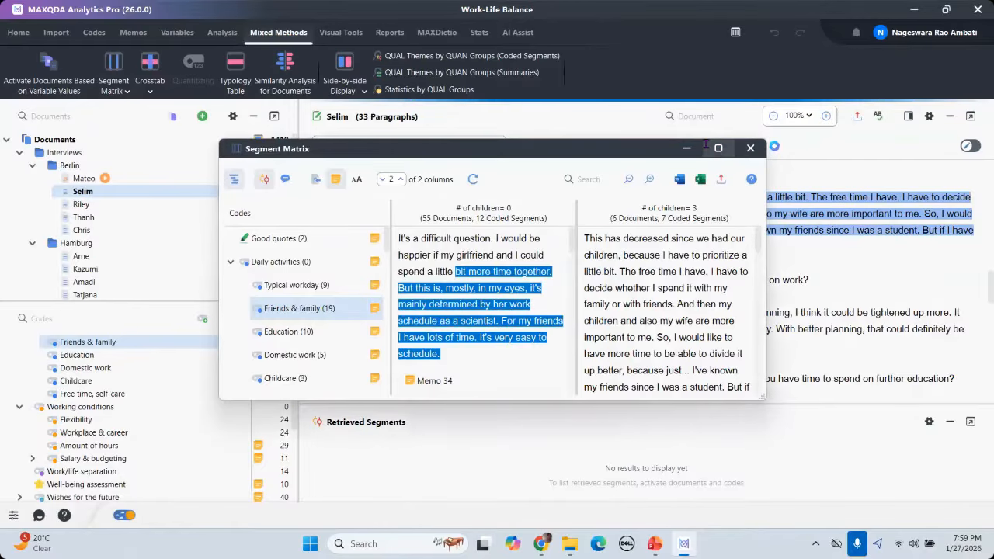
left_click(718, 147)
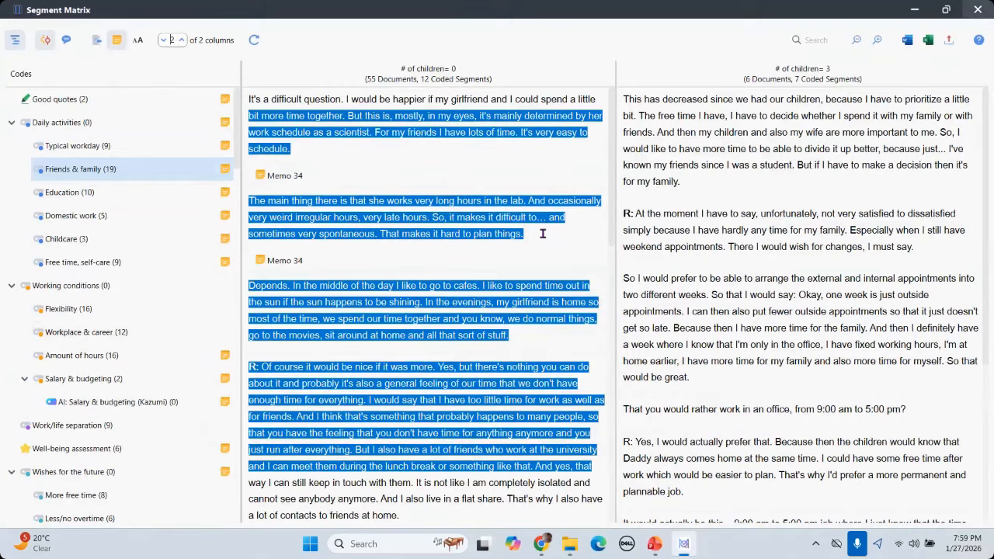
- Close the matrix, reopen the Segment Matrix setup and add a column for # of children equal to 1
left_click(978, 9)
left_click(112, 91)
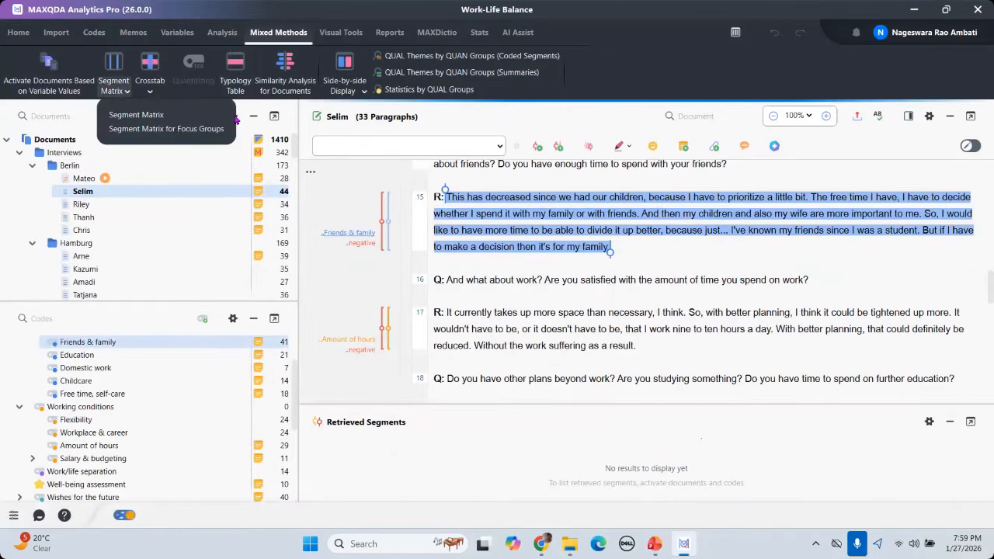
left_click(231, 115)
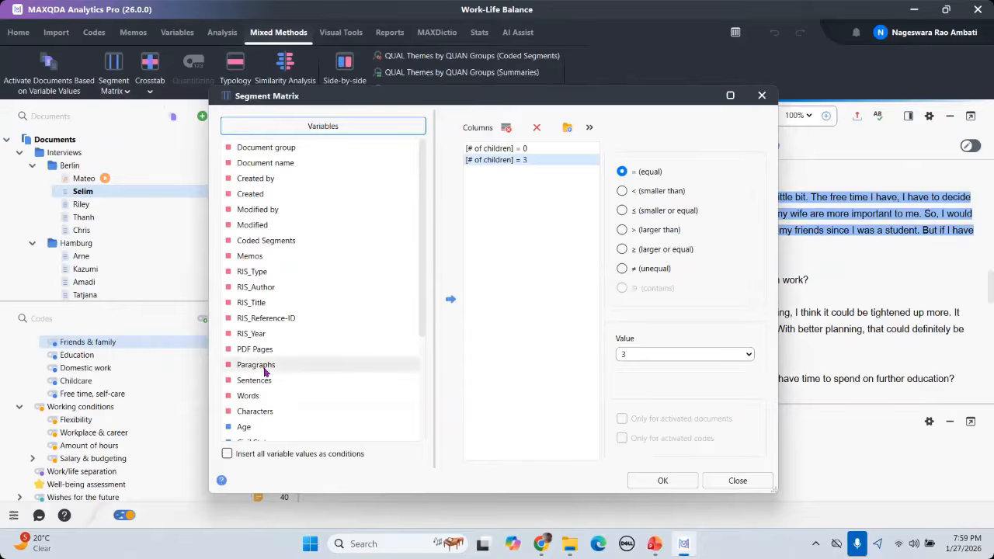
scroll(412, 212, "down", 2)
left_click(452, 301)
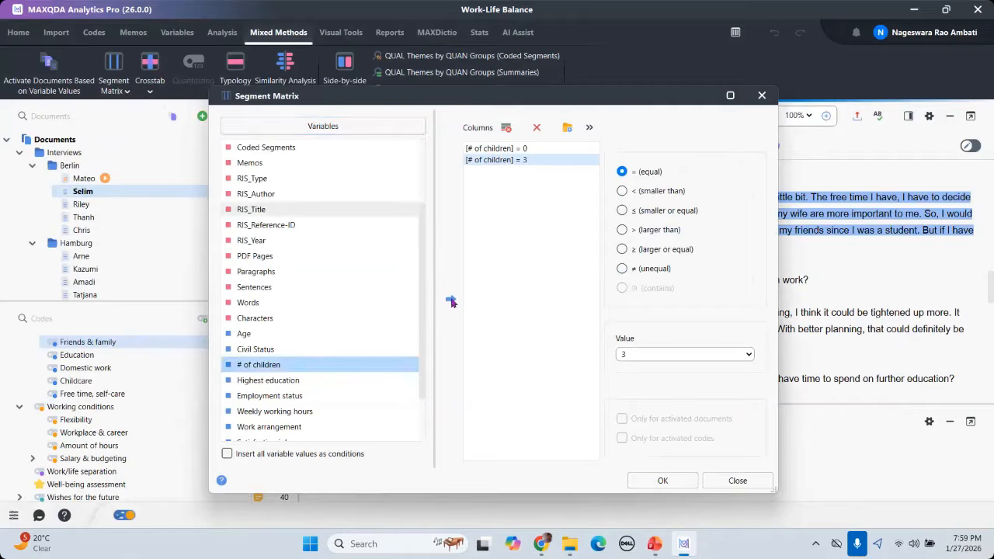
left_click(752, 357)
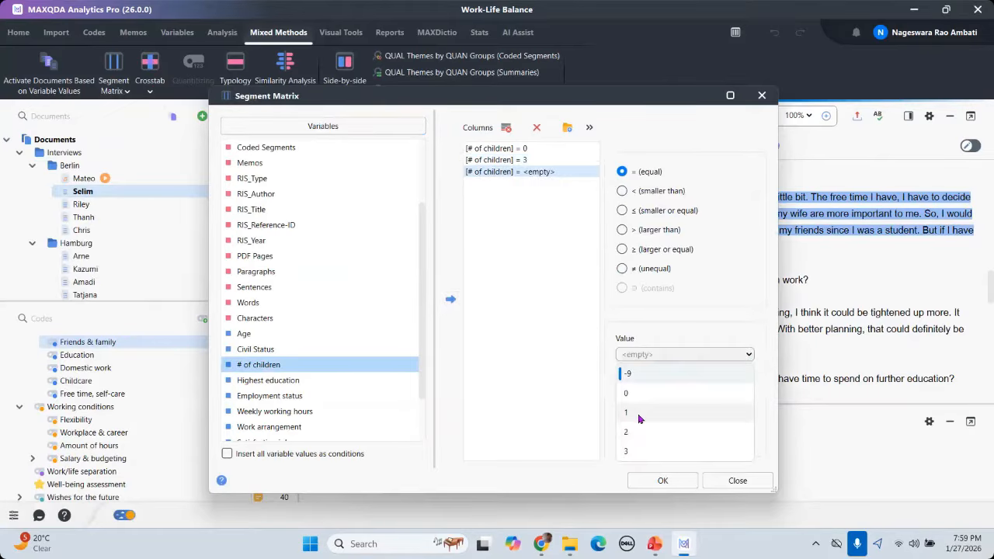
left_click(629, 412)
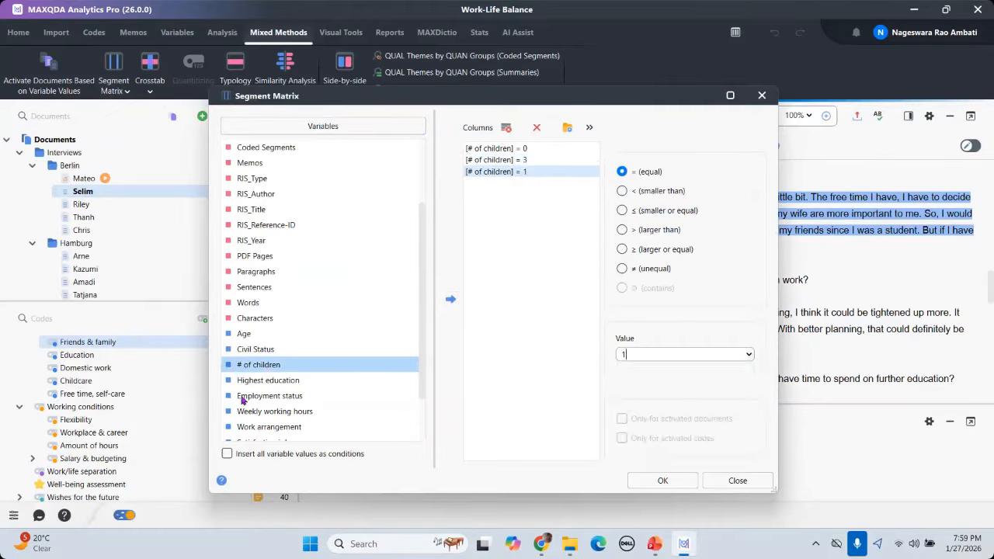
- Add a fourth column for # of children equal to 2 and generate the Segment Matrix in a maximized window
left_click(298, 369)
left_click(447, 301)
left_click(685, 355)
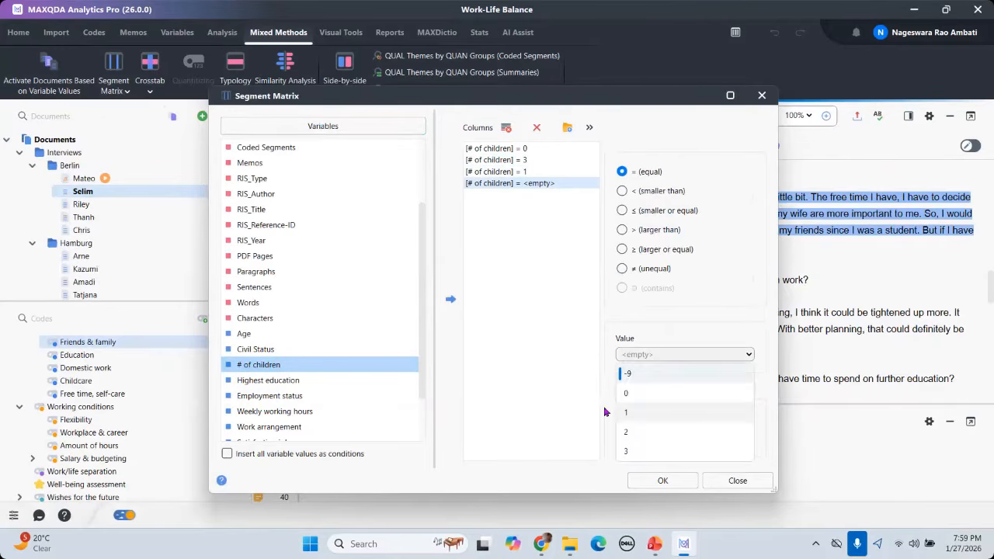
type("2")
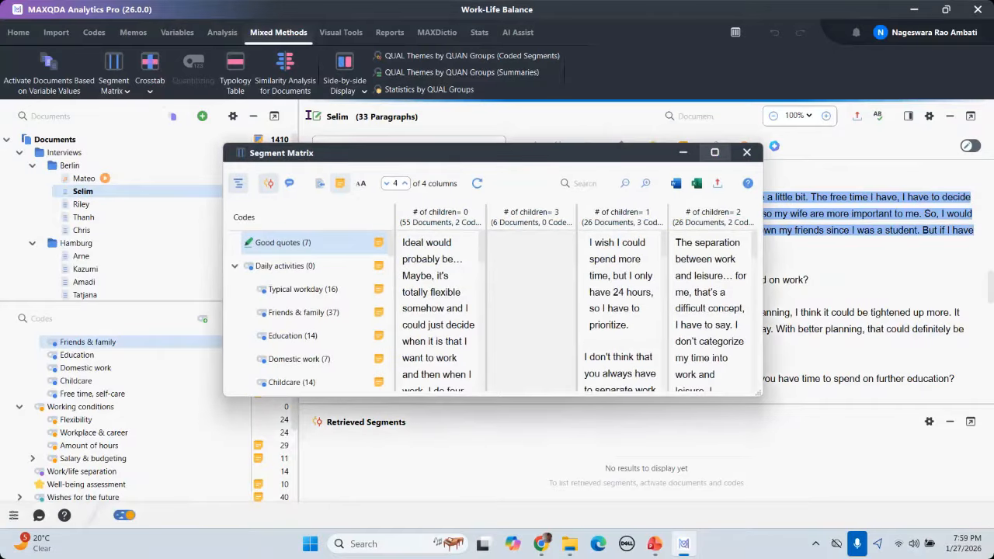
left_click(715, 152)
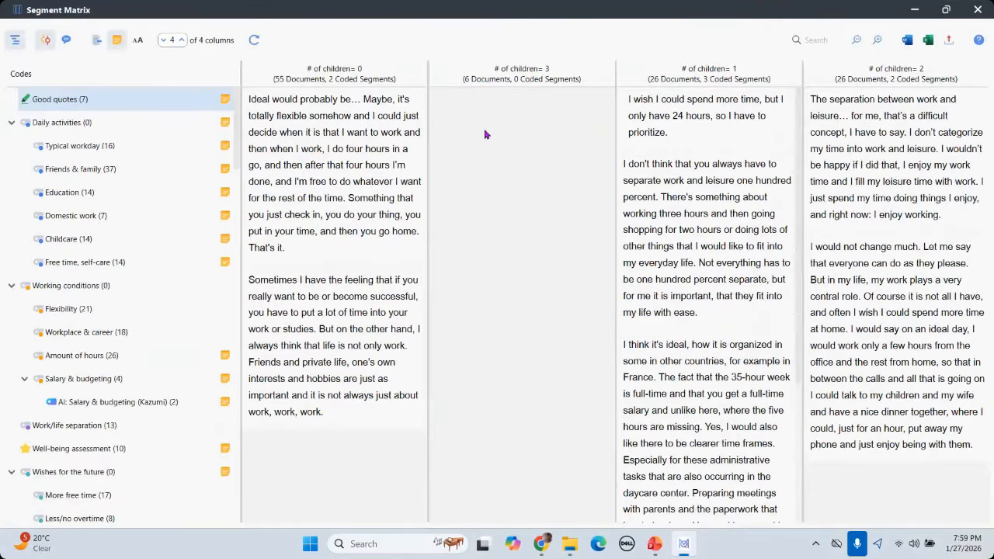
- Display the Friends & family segments in the four-column matrix and list the codes without hierarchy
left_click(373, 159)
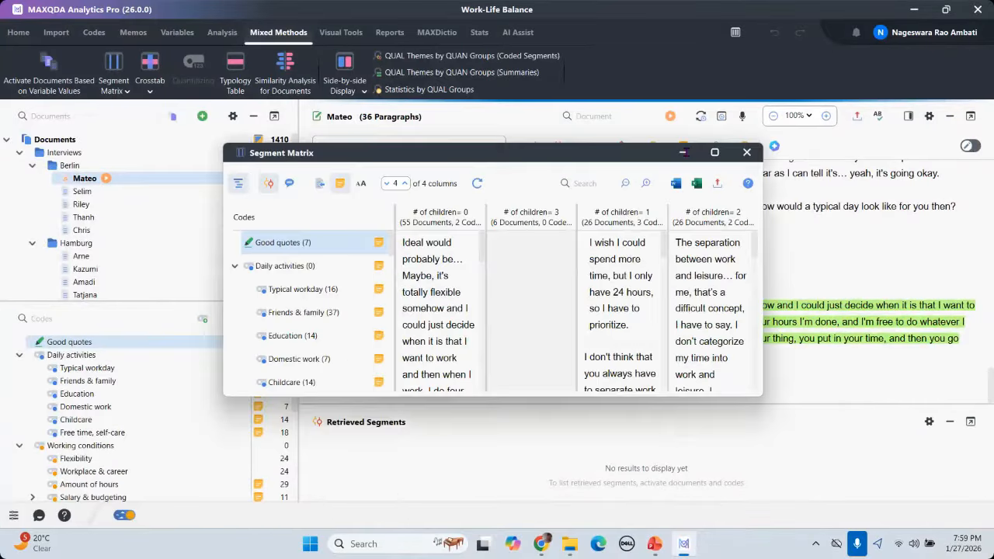
left_click(684, 152)
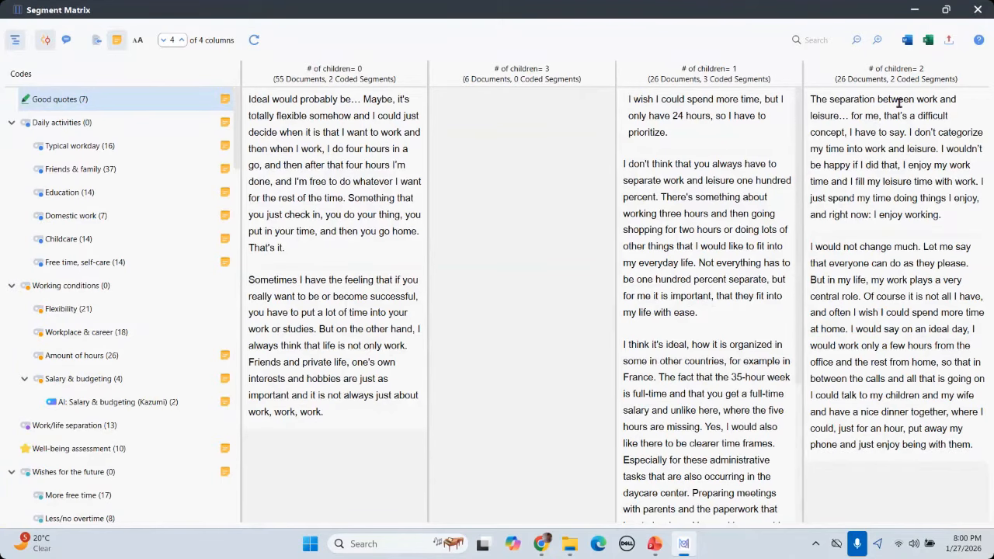
left_click(88, 171)
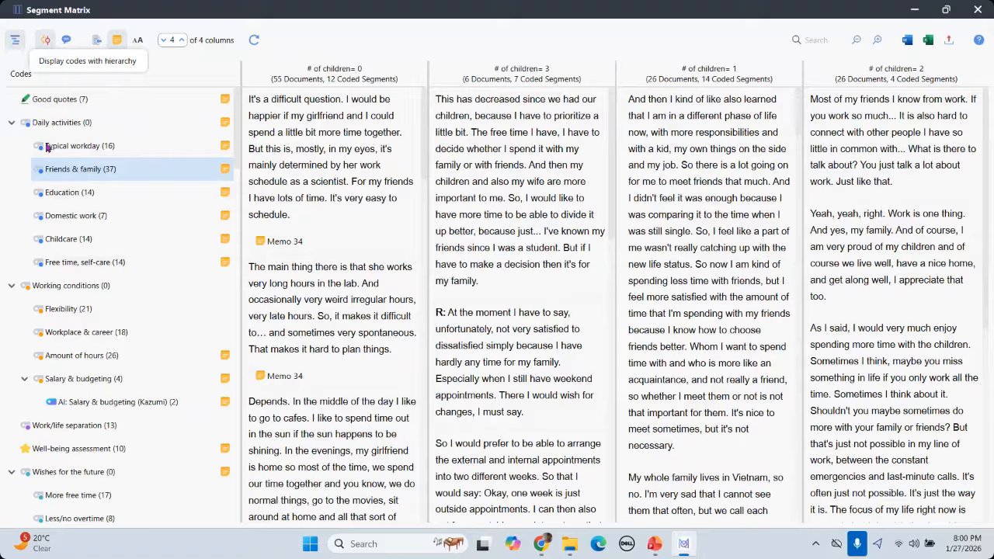
left_click(15, 40)
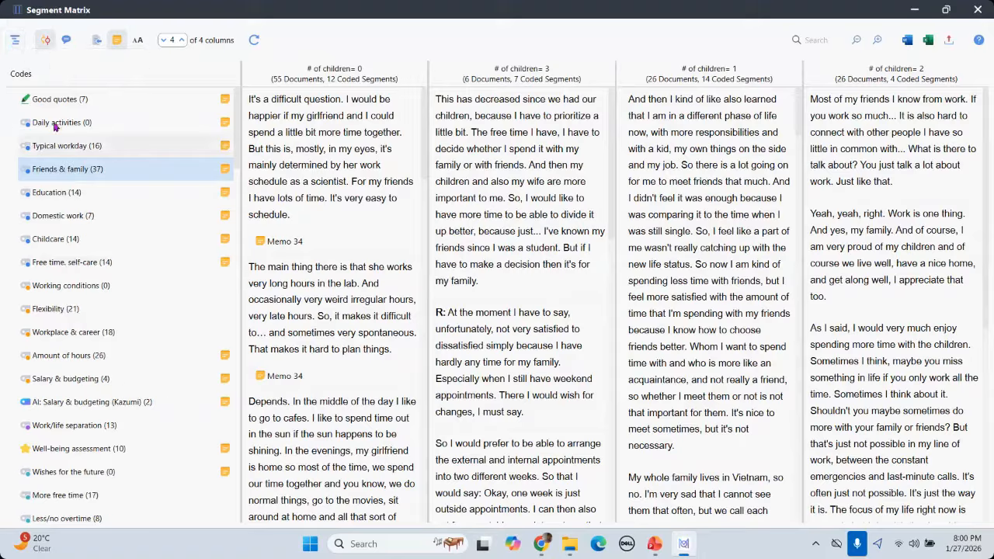
- Restore the hierarchical code list and display the source information beneath each coded segment in the matrix
left_click(15, 41)
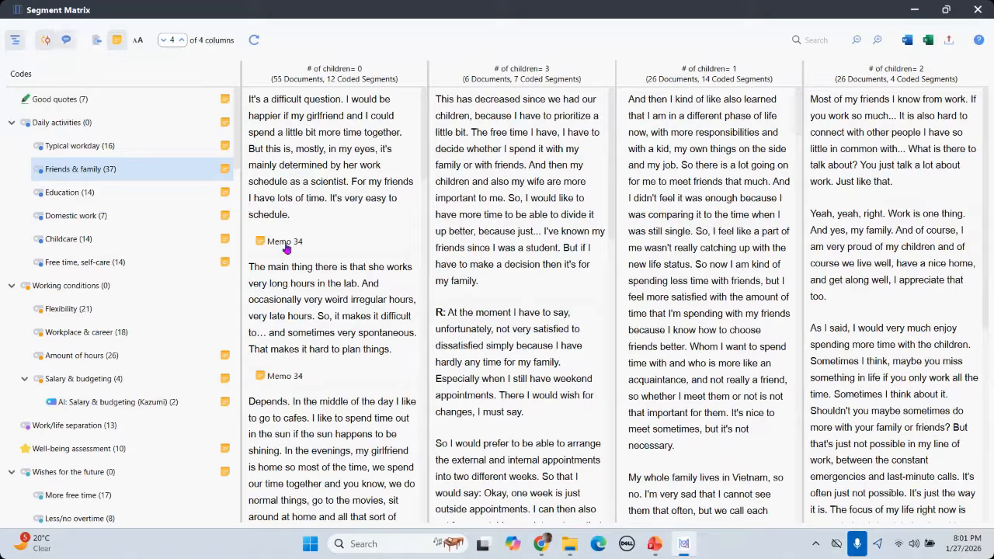
mouse_move(286, 247)
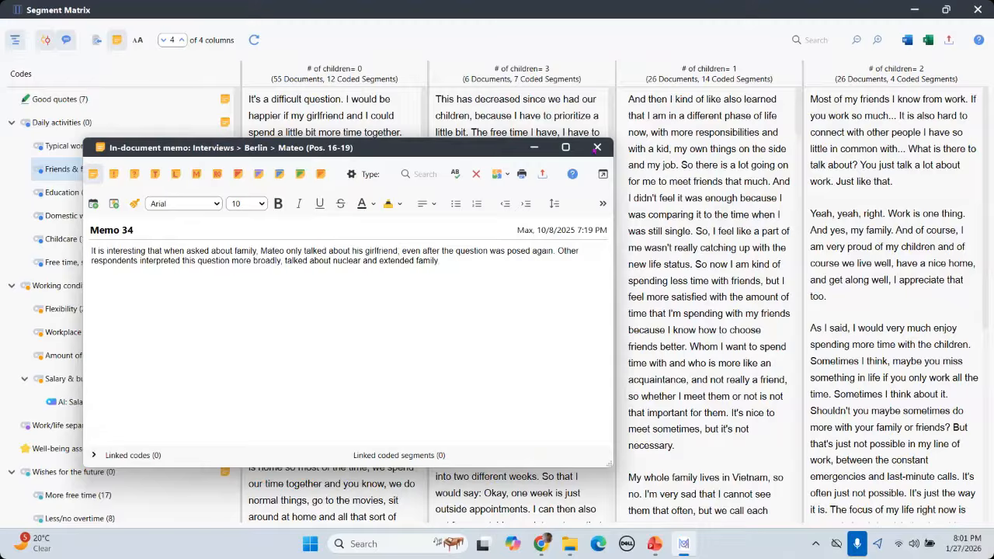
left_click(97, 41)
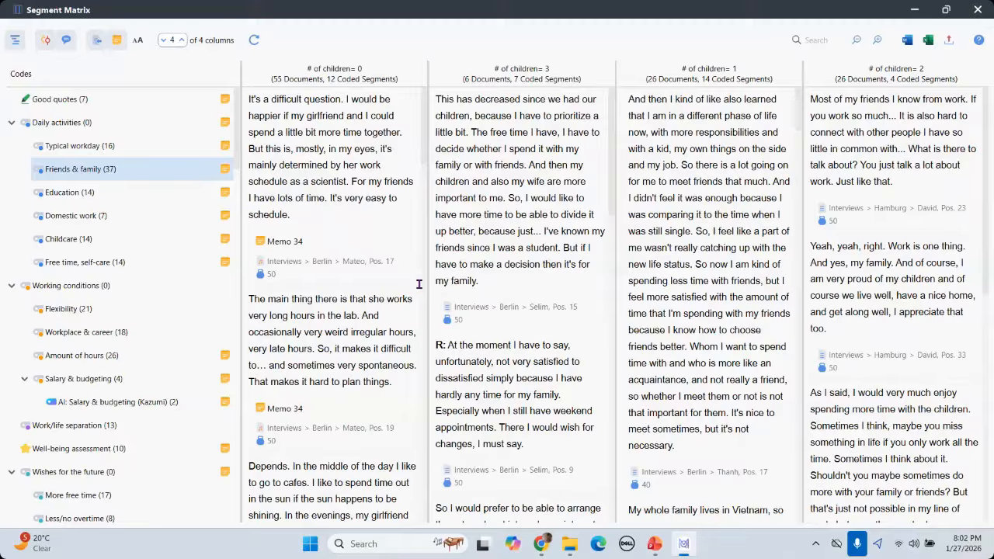
scroll(419, 284, "down", 1)
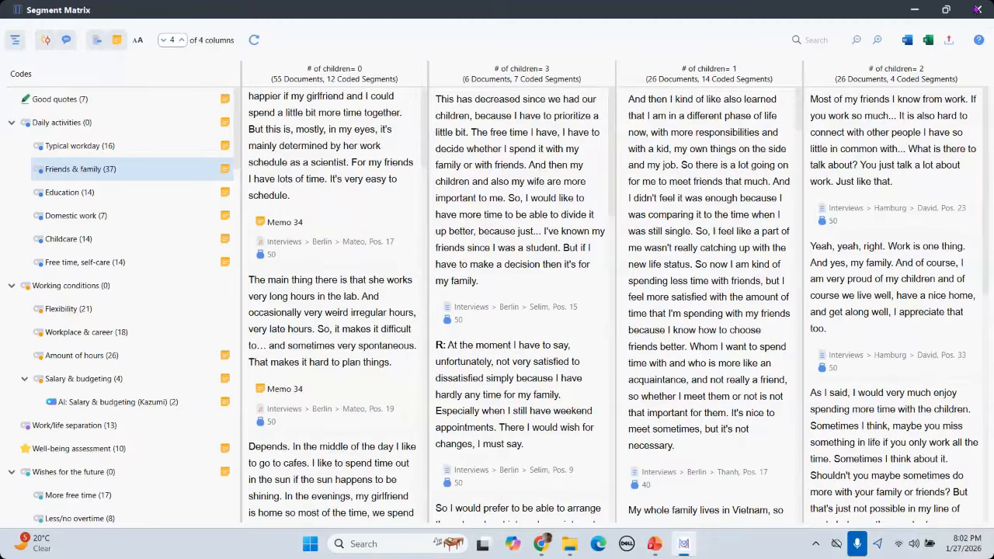
- Export the Segment Matrix to the Desktop as a Word document named Segment Matrix
left_click(908, 39)
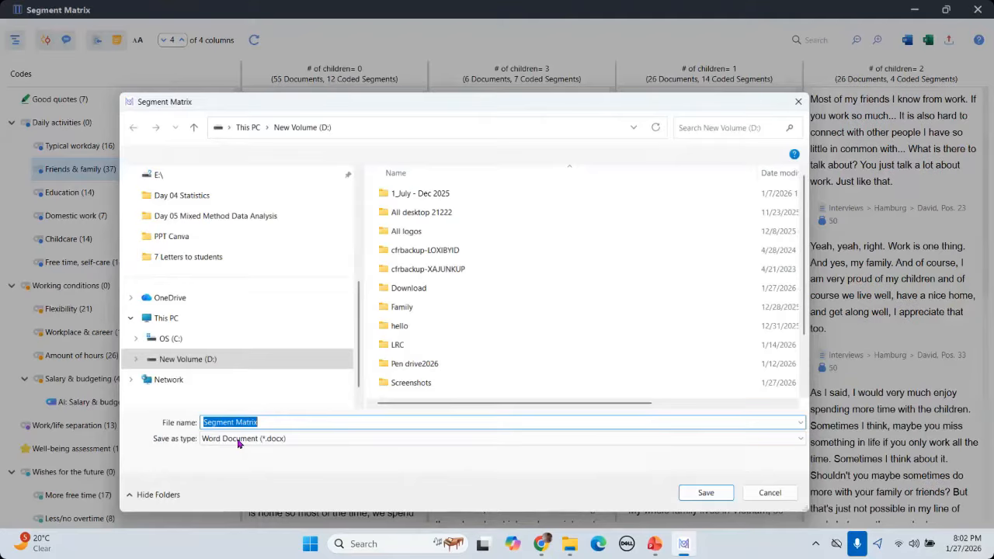
scroll(177, 264, "up", 3)
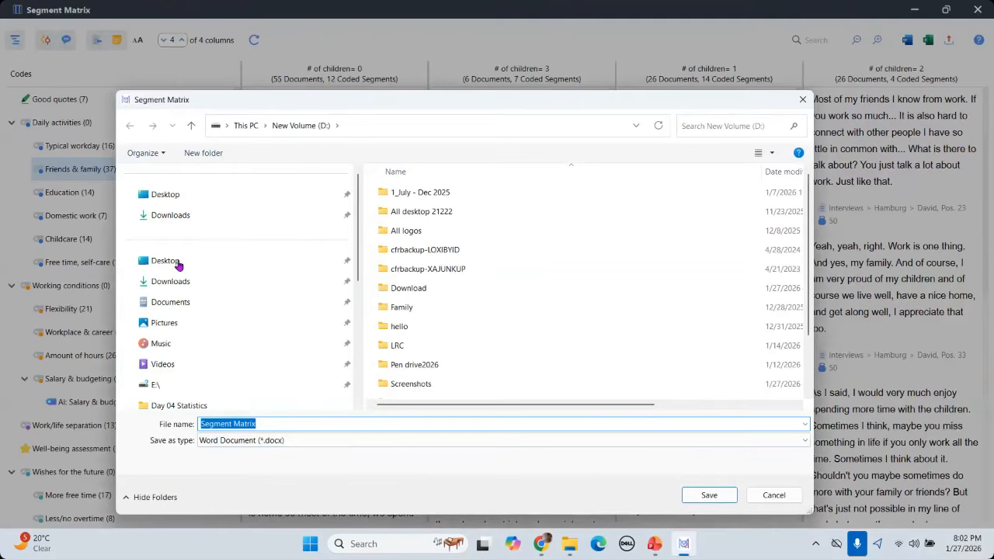
left_click(178, 265)
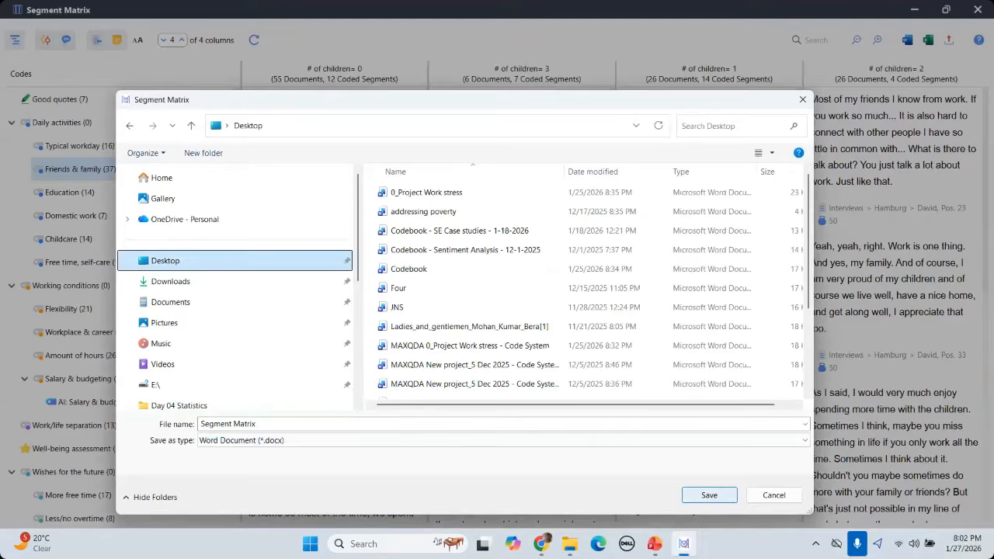
left_click(709, 495)
left_click(447, 353)
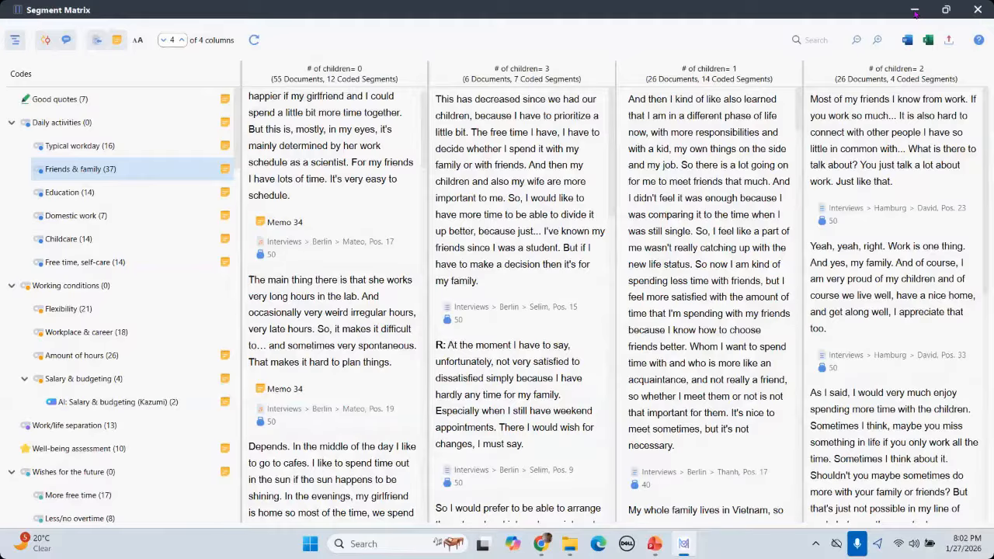
- Examine the exported Word table's coded segments by code and number-of-children column from the first to the last pages, and close the document
scroll(302, 251, "down", 5)
scroll(301, 251, "up", 3)
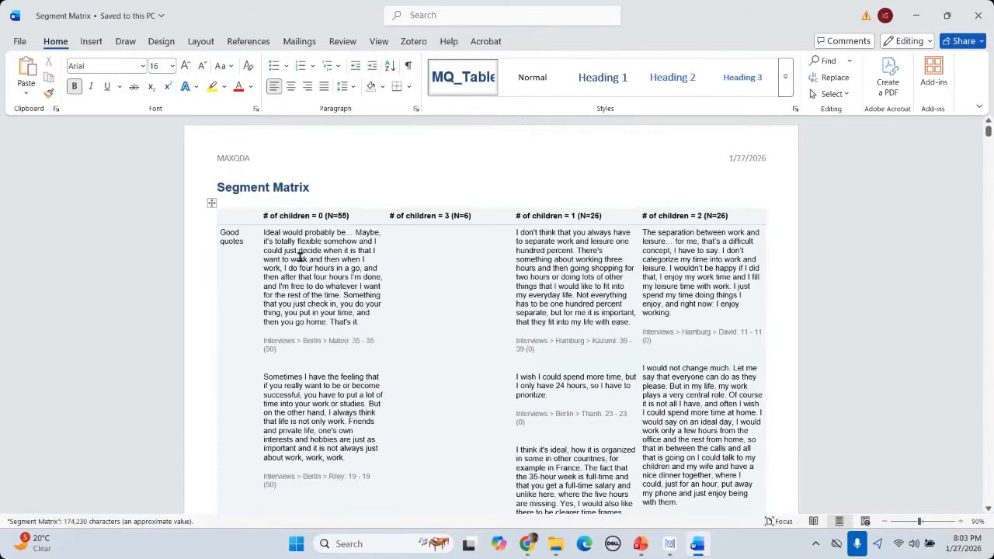
scroll(447, 279, "down", 8)
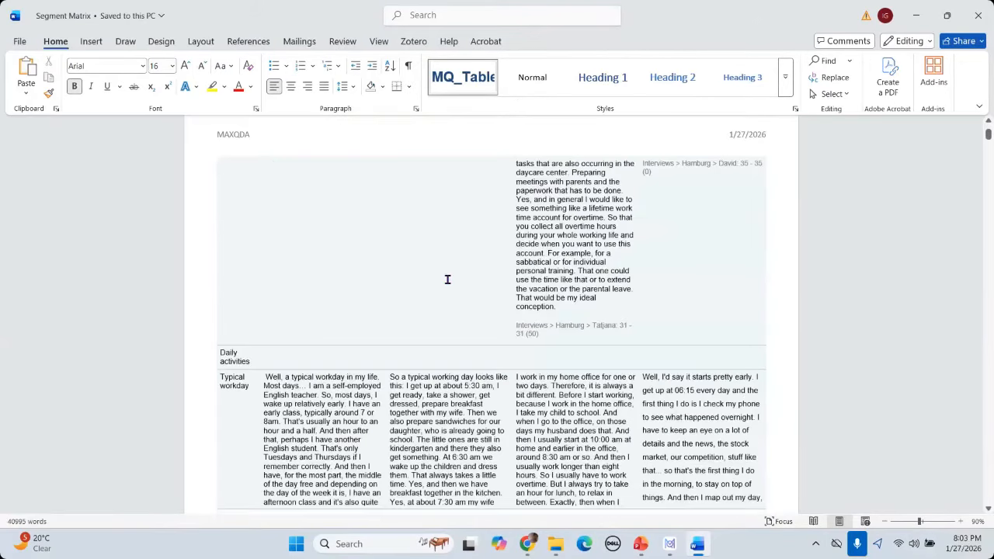
scroll(448, 279, "down", 4)
scroll(449, 285, "down", 12)
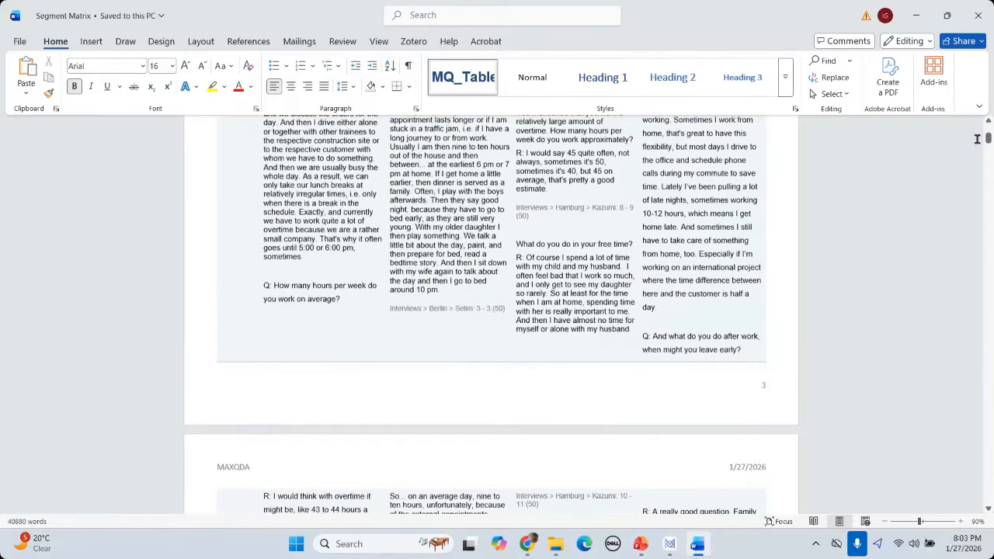
scroll(988, 430, "down", 10)
left_click(988, 430)
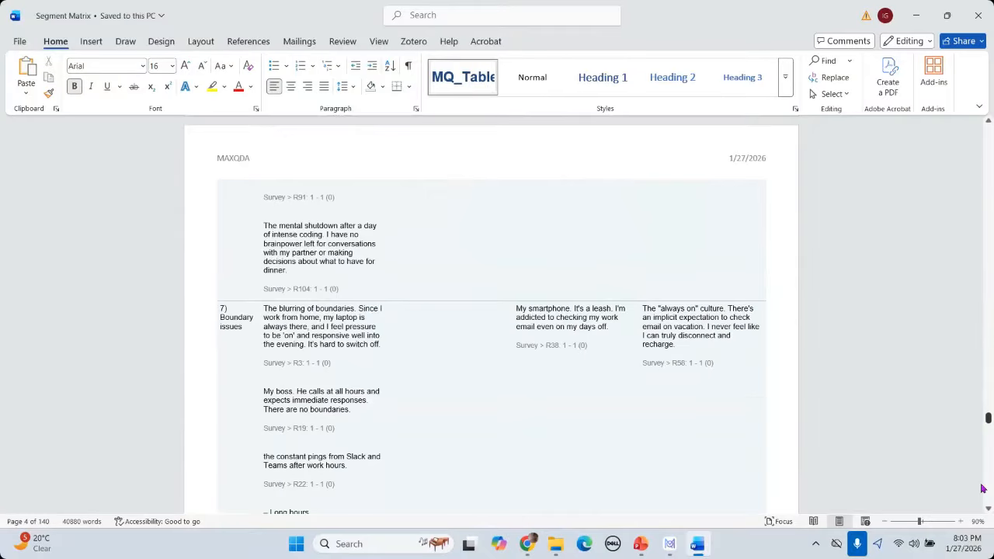
left_click(985, 488)
left_click_drag(988, 486, 941, 136)
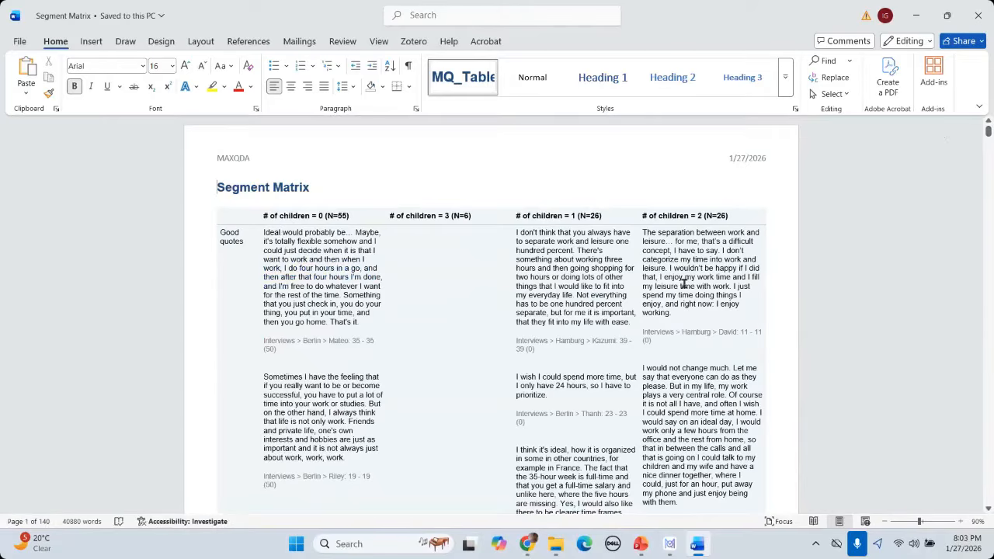
scroll(324, 246, "down", 3)
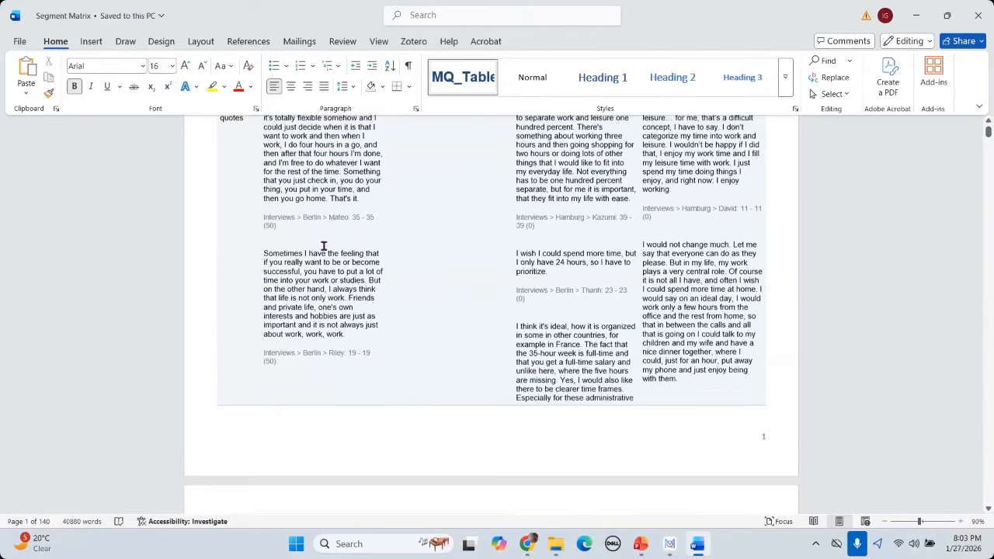
scroll(342, 245, "up", 3)
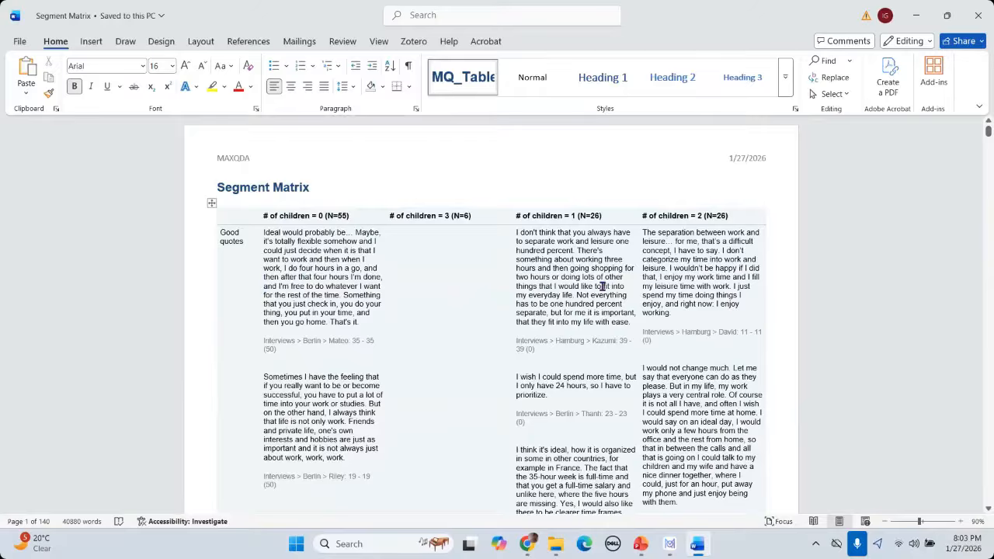
scroll(603, 286, "down", 2)
scroll(603, 287, "up", 2)
left_click(982, 19)
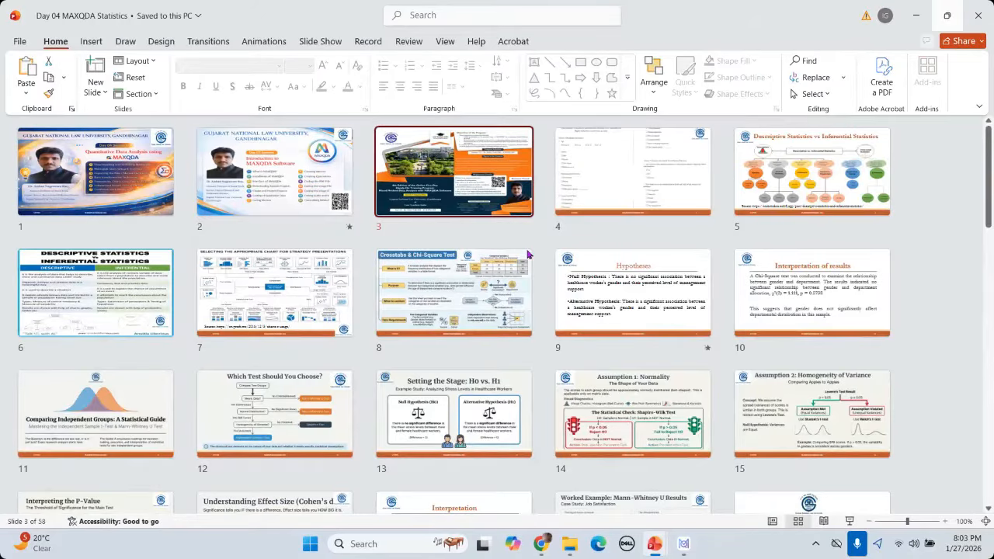
- Return to the Work-Life Balance project in MAXQDA, open the Crosstab setup and clear its existing column list
left_click(657, 545)
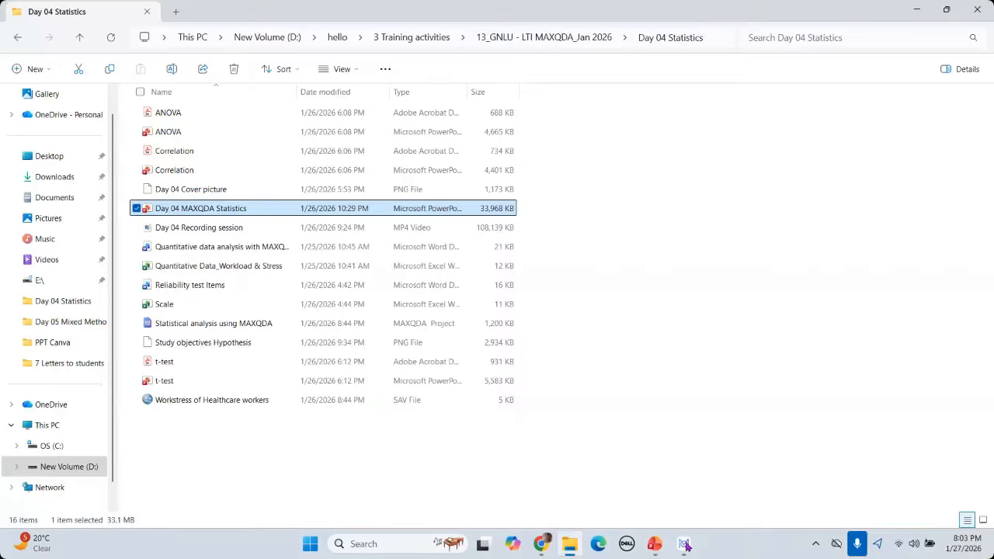
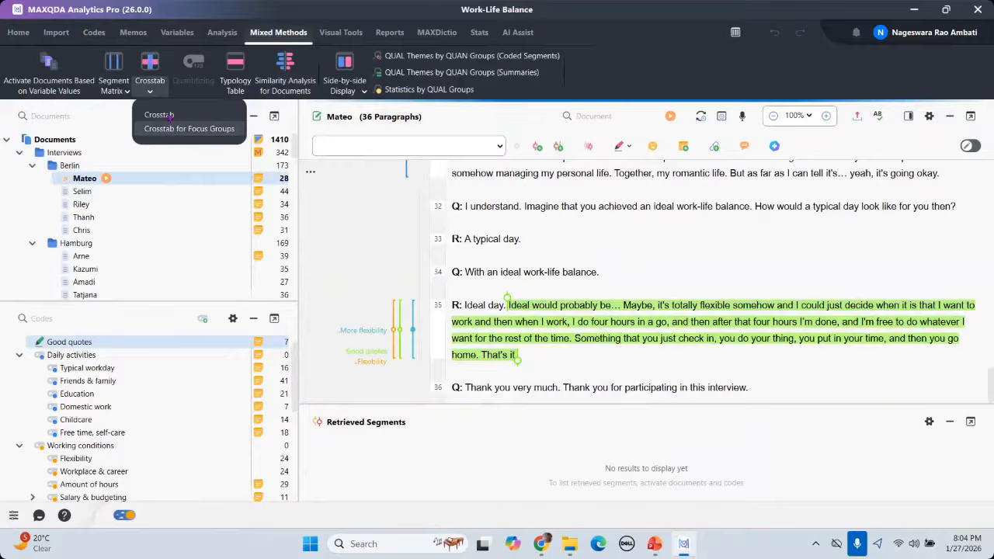
left_click(161, 115)
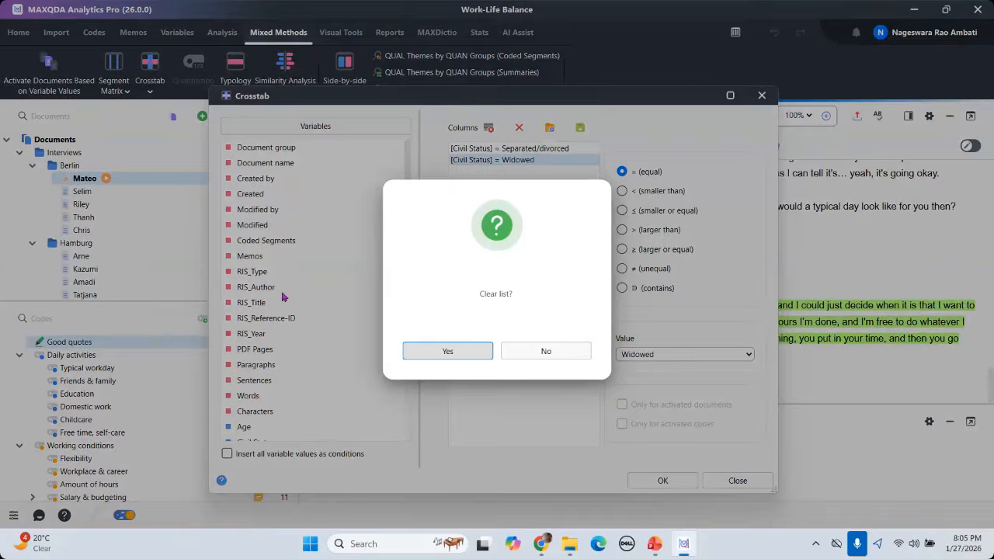
key("Return")
- Add a Crosstab column for the Employment status variable equal to 1) Full-time
scroll(338, 307, "down", 1)
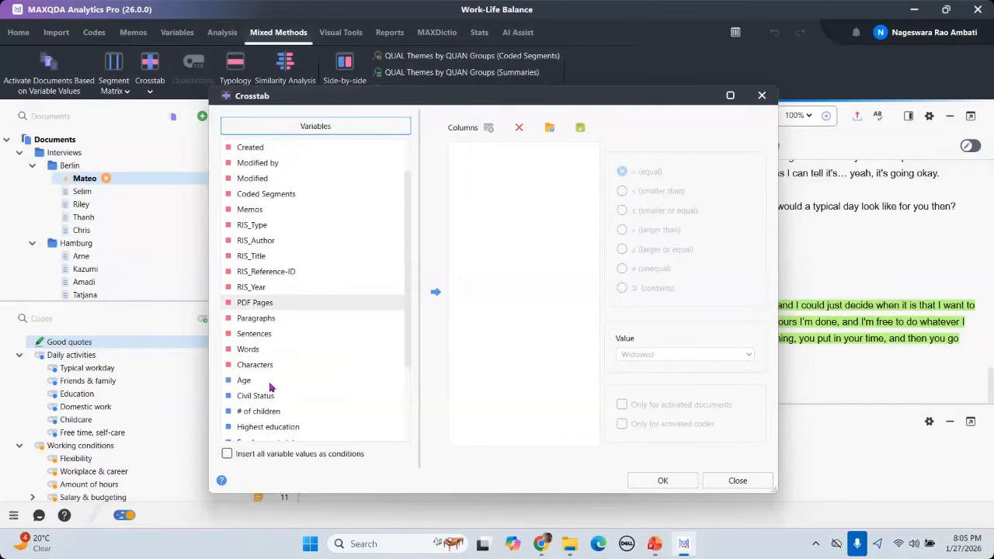
scroll(272, 380, "down", 1)
scroll(280, 366, "down", 1)
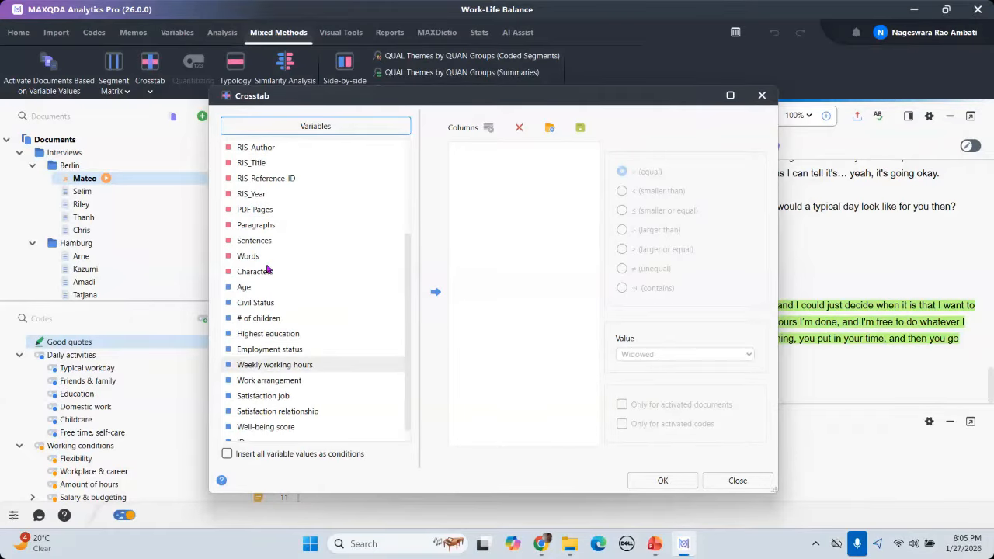
left_click(272, 351)
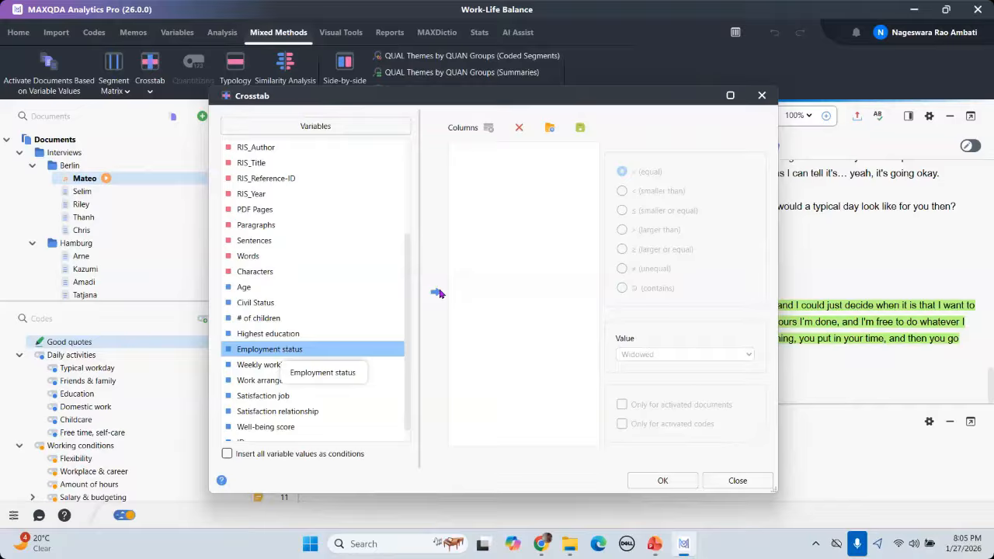
left_click(436, 294)
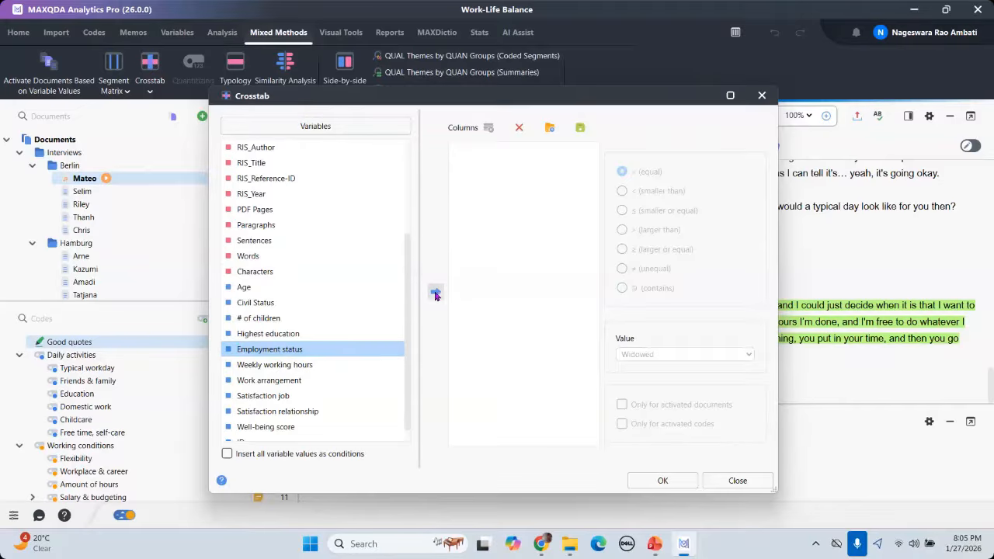
left_click(436, 294)
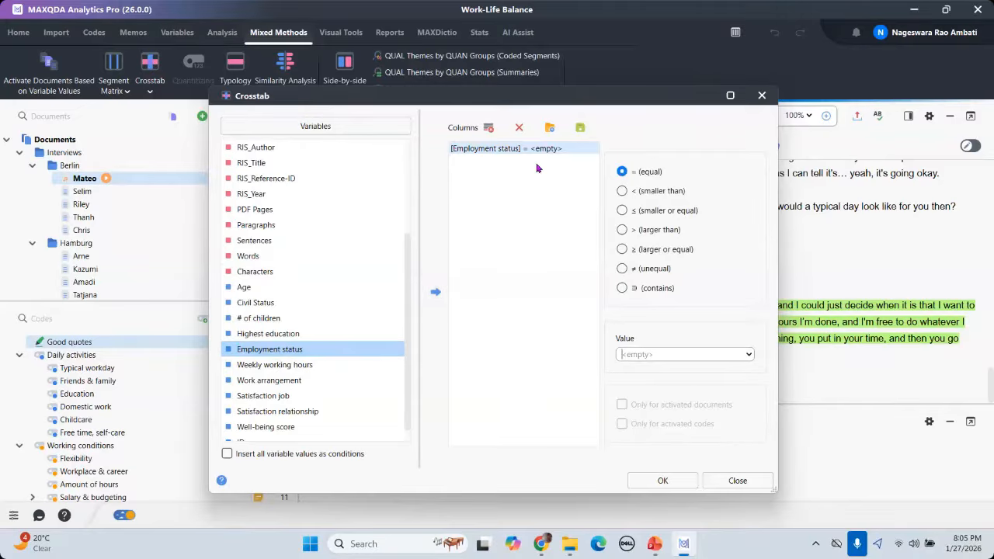
left_click(750, 355)
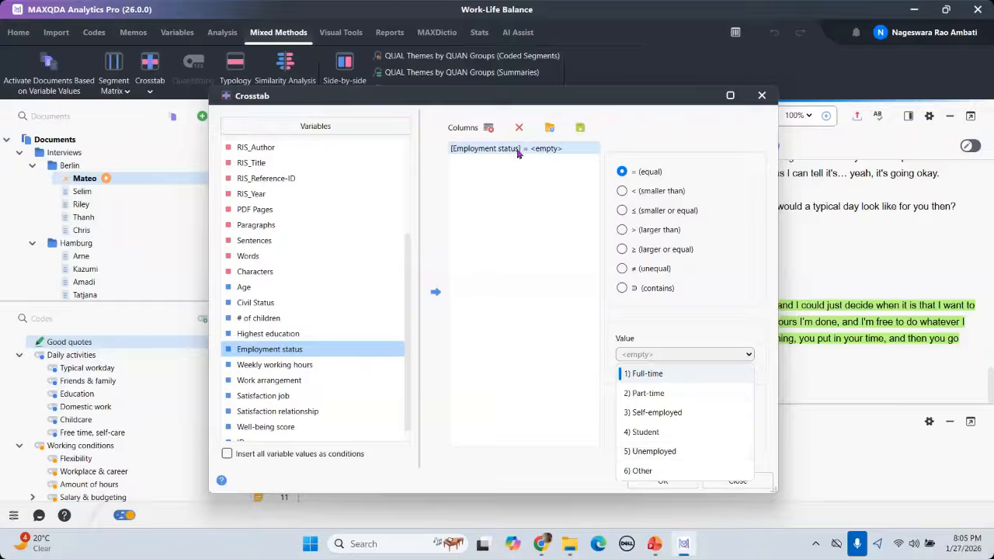
key("Return")
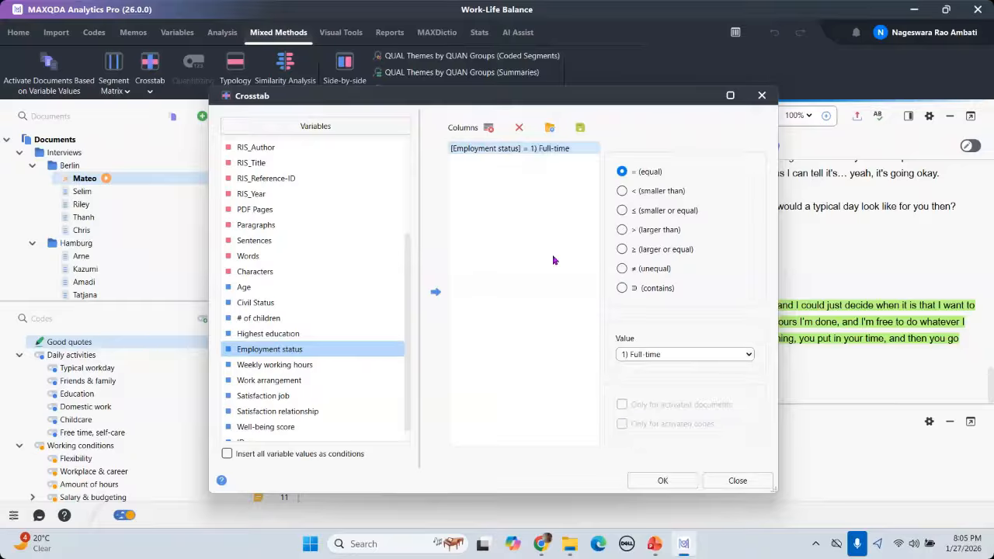
- Add a second Employment status column to the Crosstab, equal to 3) Self-employed
left_click(437, 292)
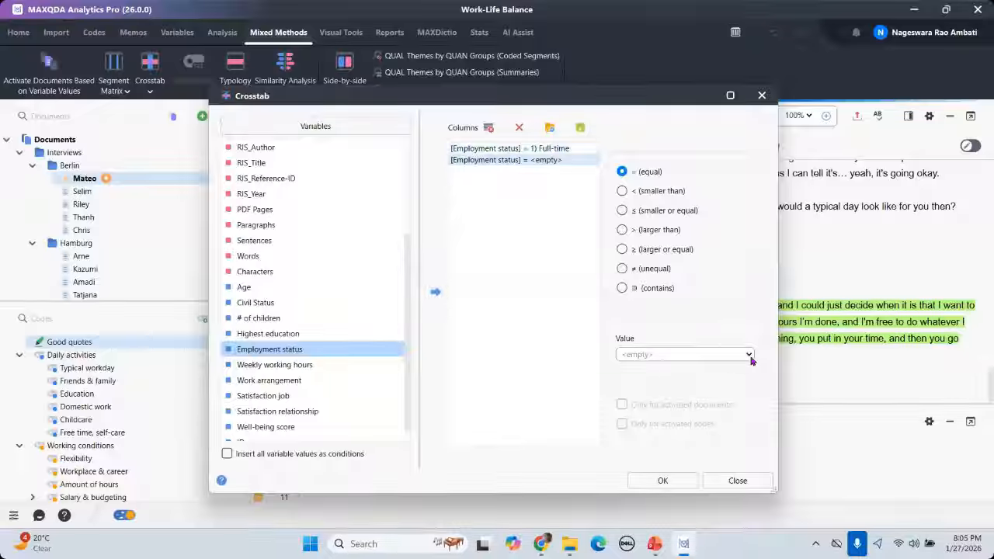
left_click(750, 356)
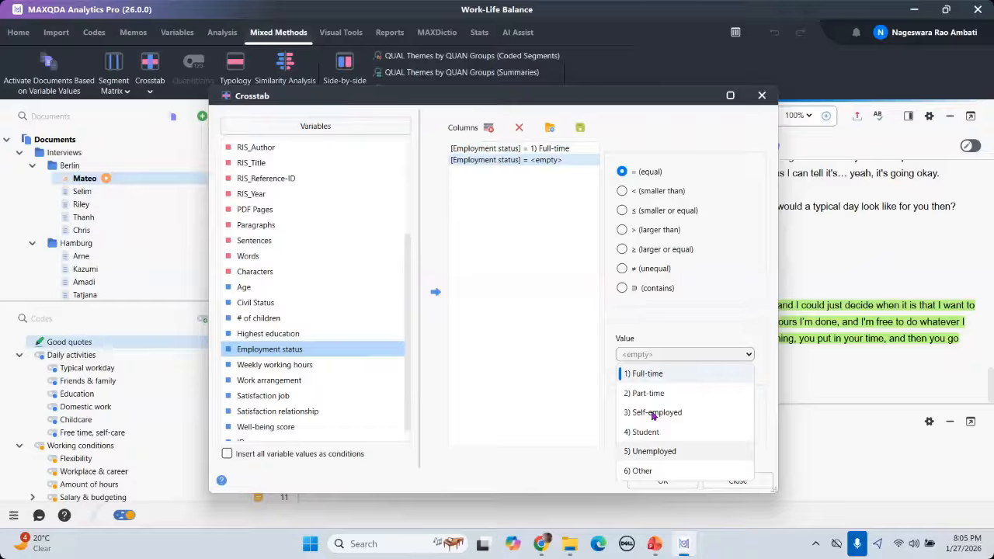
left_click(654, 413)
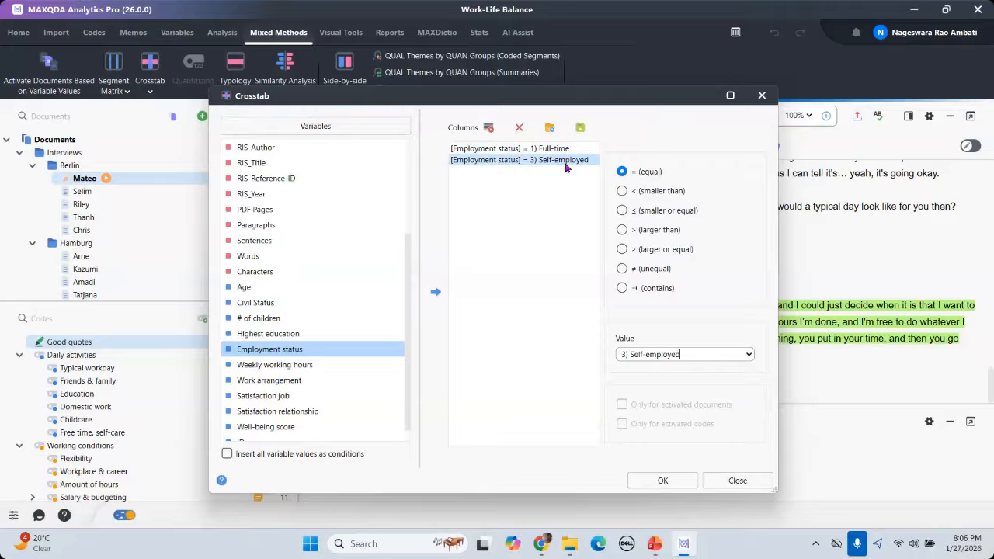
- Add columns for Satisfaction job equal to 5 and equal to 1, and generate the Crosstab
left_click(279, 399)
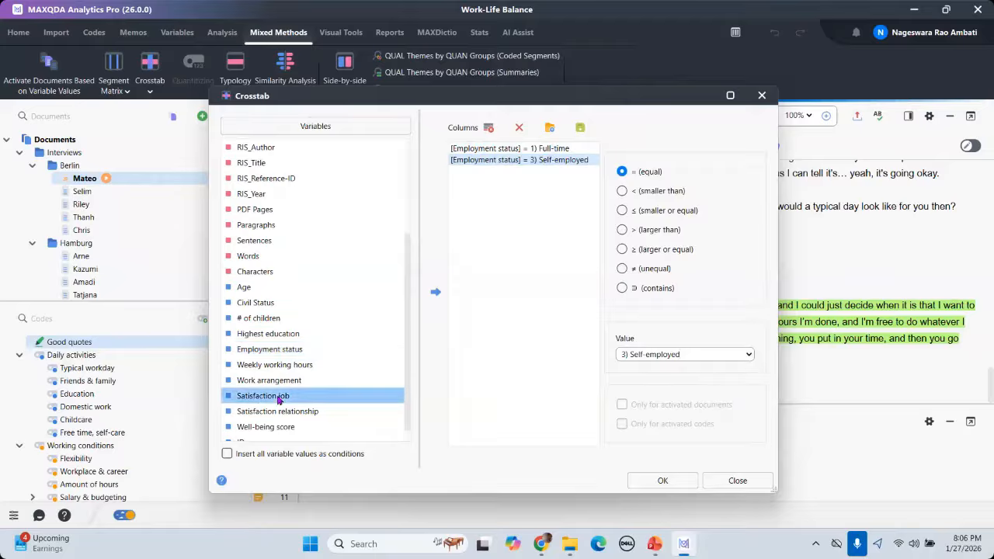
left_click(436, 295)
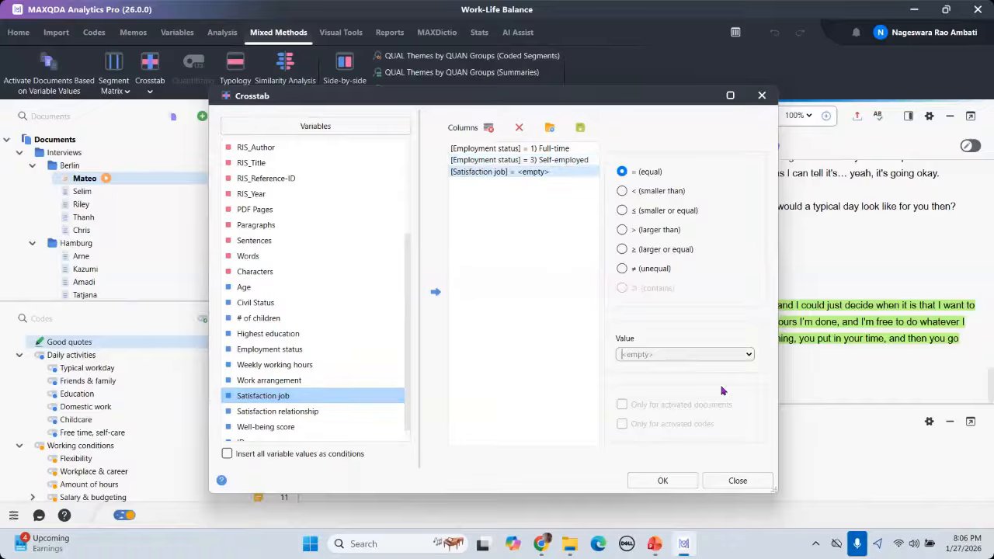
left_click(748, 355)
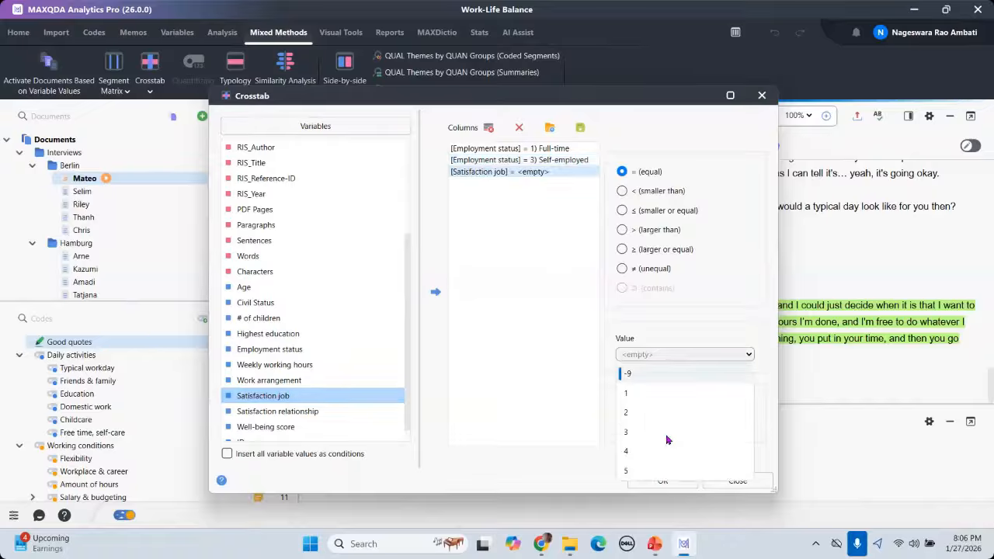
left_click(635, 471)
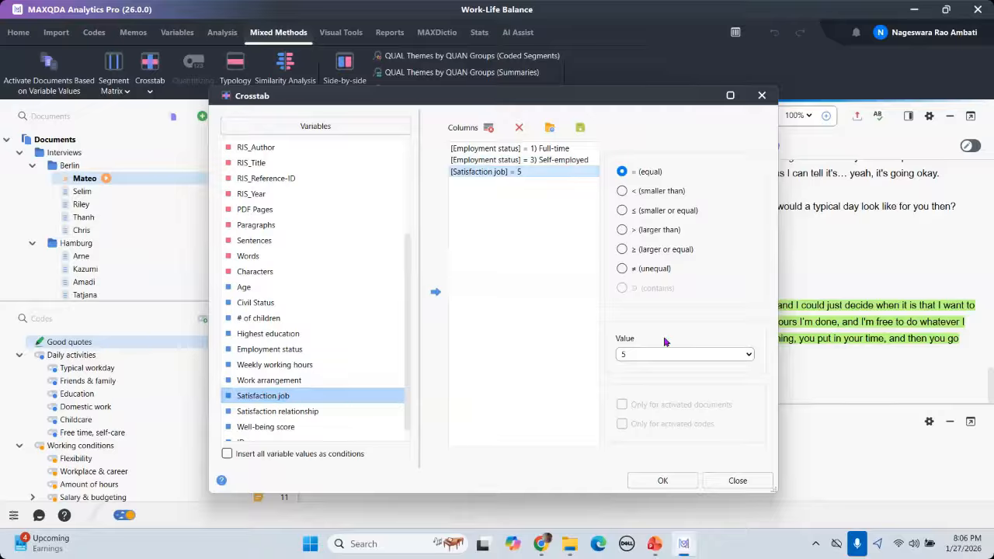
left_click(751, 355)
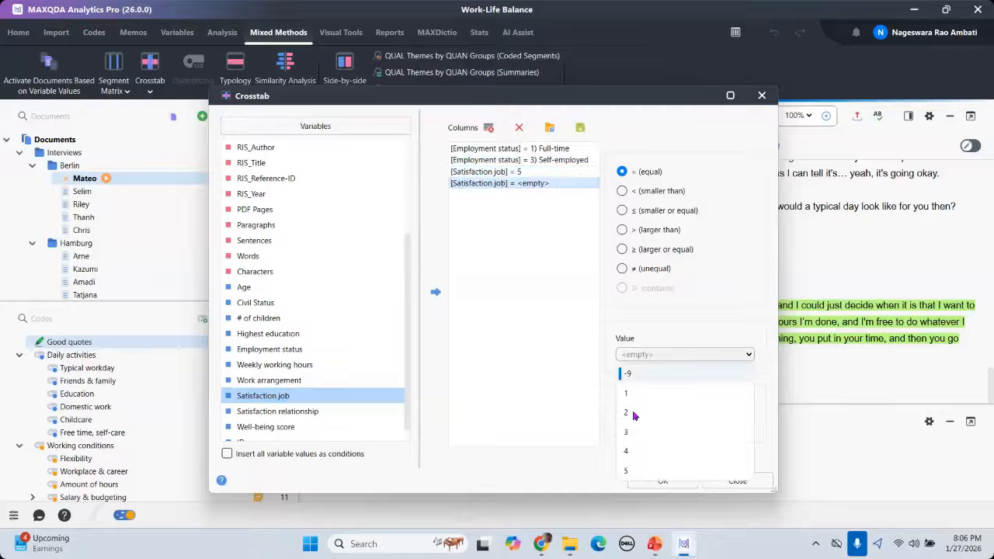
left_click(635, 396)
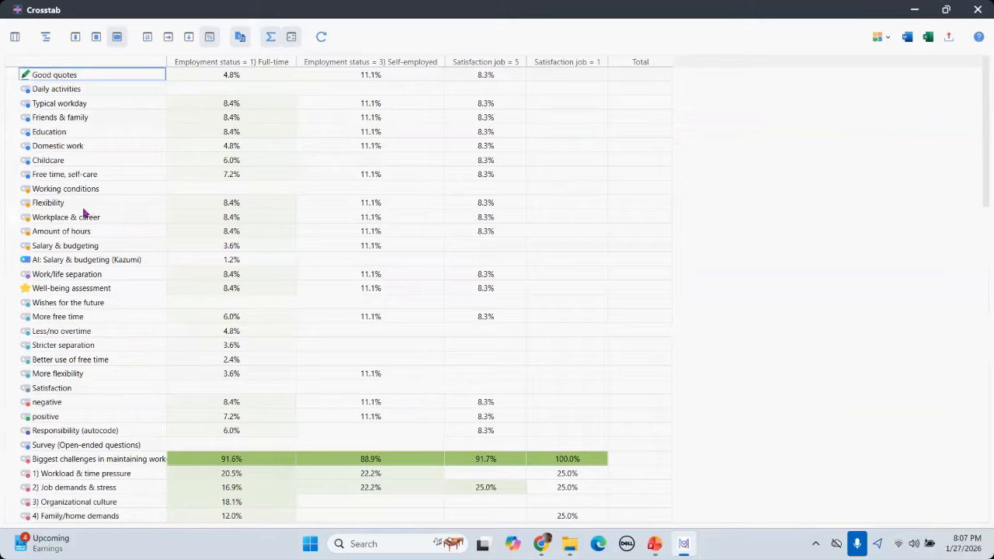
- Examine the code percentages in the Crosstab, including the Flexibility row, across the employment status and job satisfaction columns
left_click(230, 206)
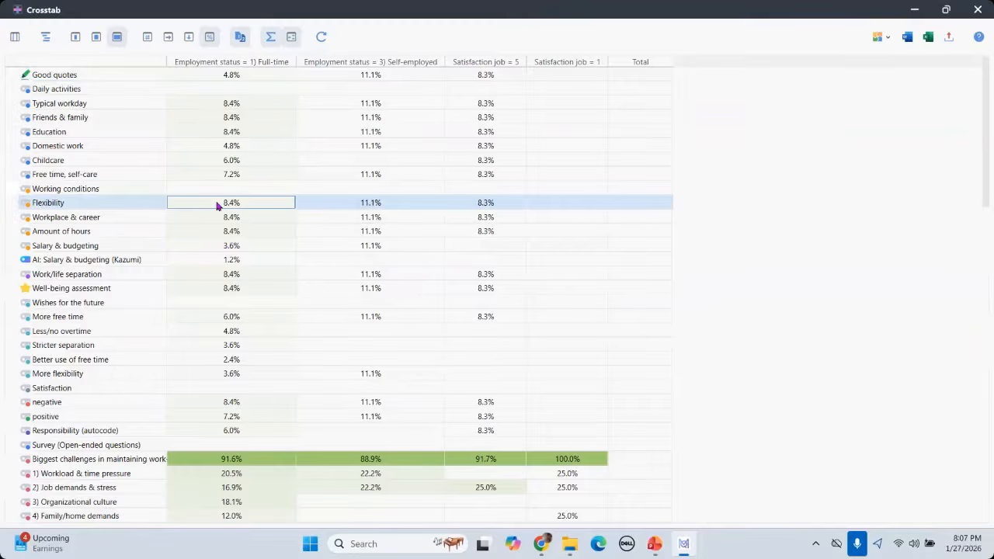
scroll(721, 322, "down", 2)
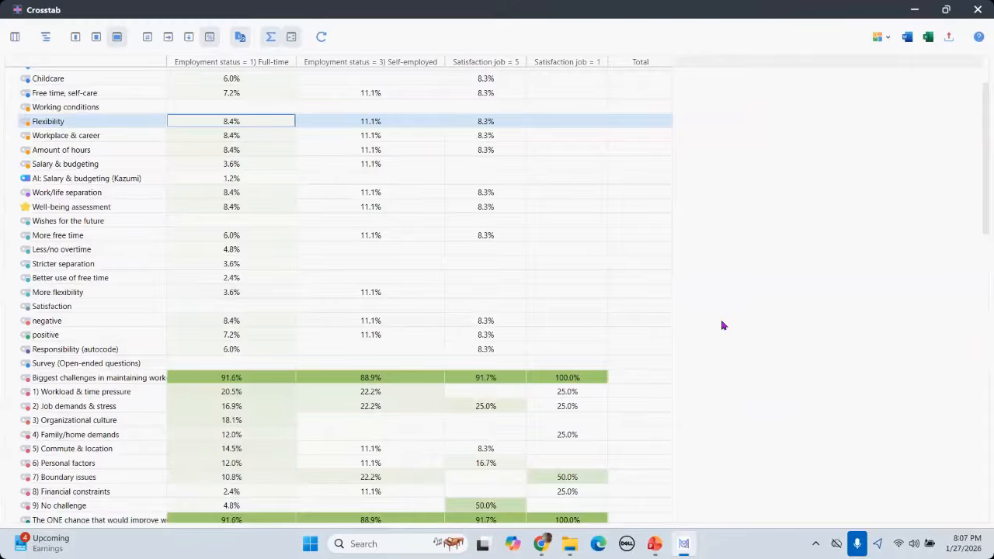
scroll(721, 320, "down", 1)
scroll(208, 192, "down", 1)
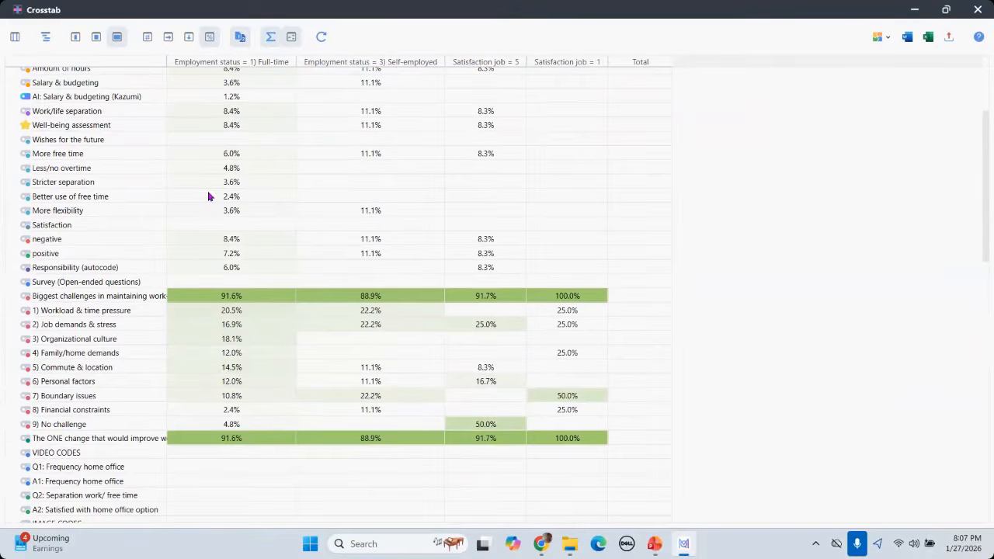
scroll(209, 192, "up", 4)
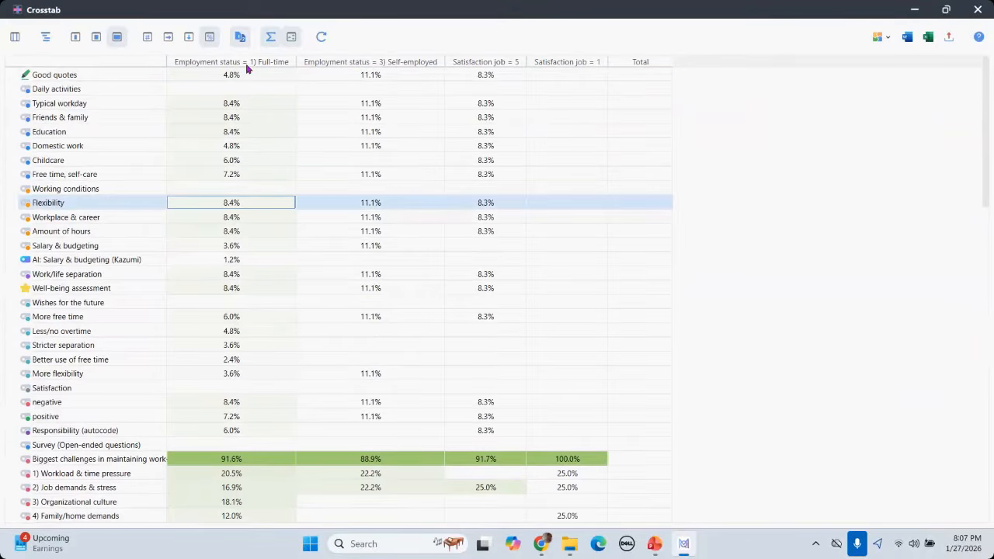
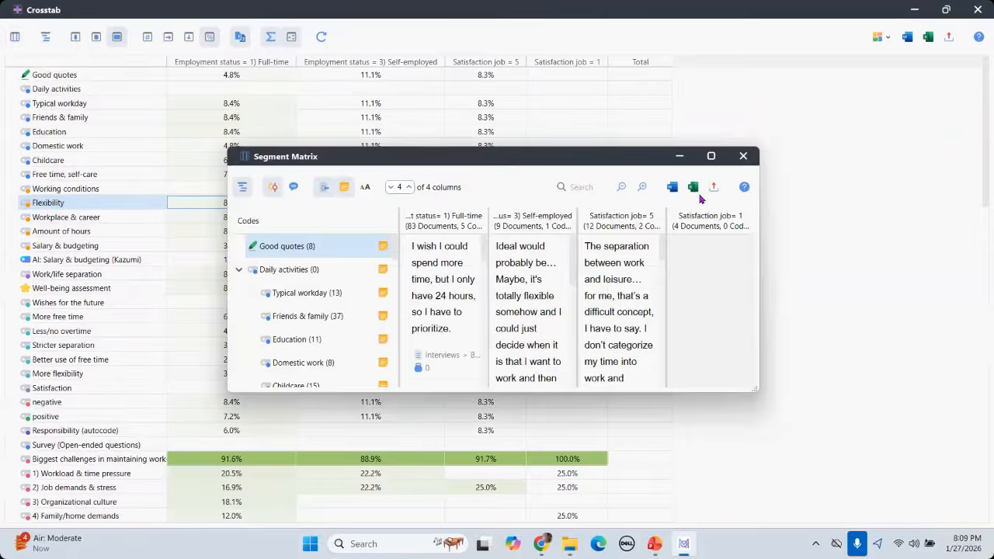
- Enlarge the Crosstab's Segment Matrix and view the coded segments for Flexibility and Childcare
left_click(711, 156)
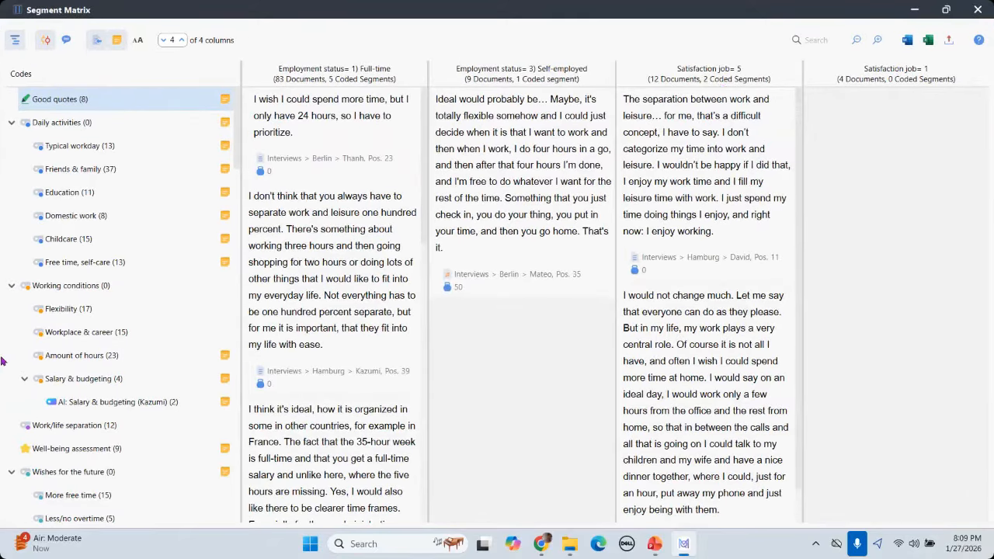
left_click(64, 316)
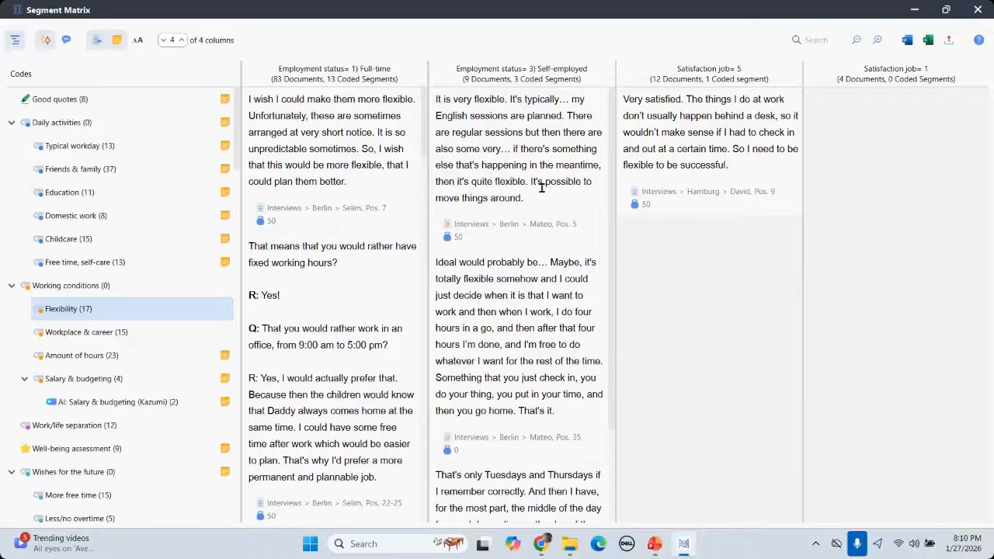
left_click(82, 310)
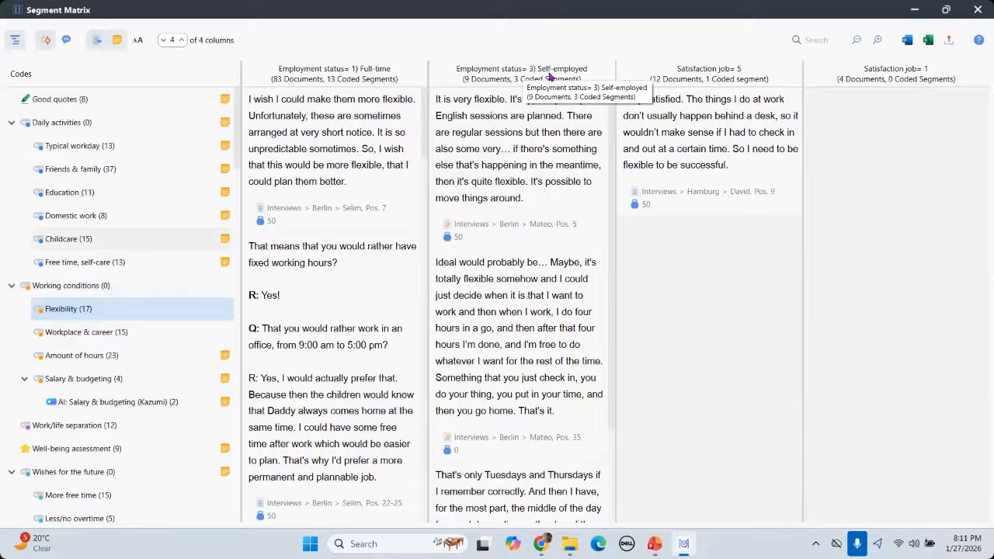
left_click(51, 243)
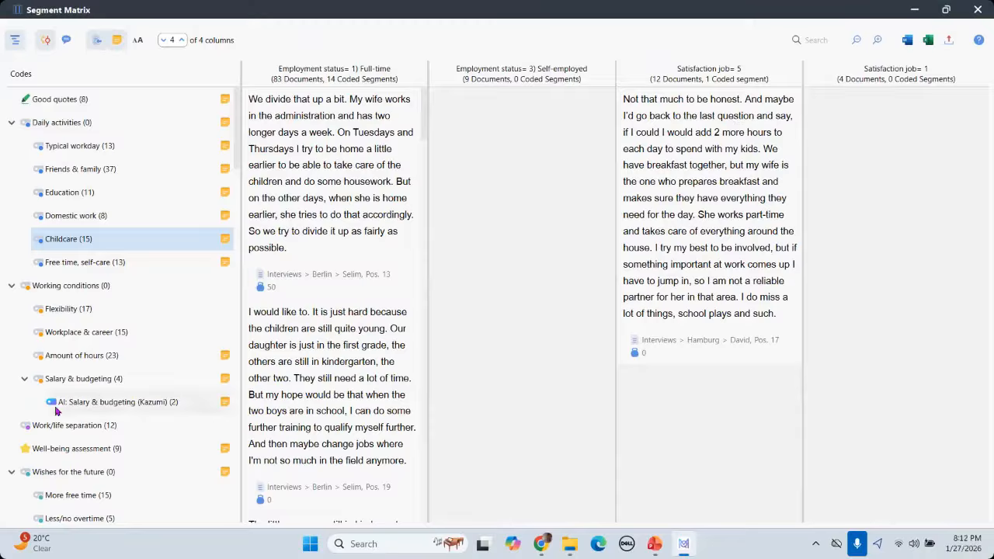
- View the coded segments for Work/life separation across the four Segment Matrix columns
scroll(69, 290, "down", 3)
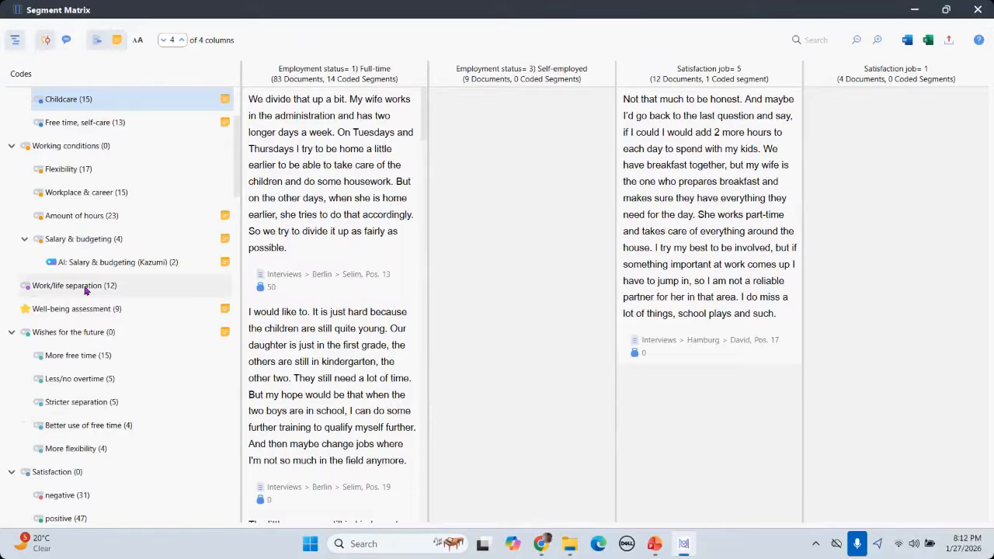
left_click(83, 288)
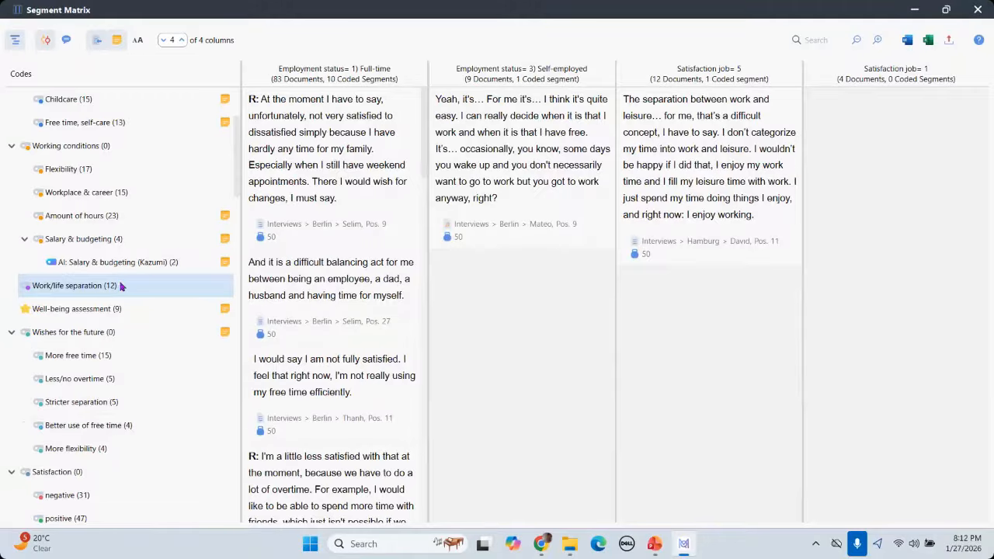
left_click(83, 293)
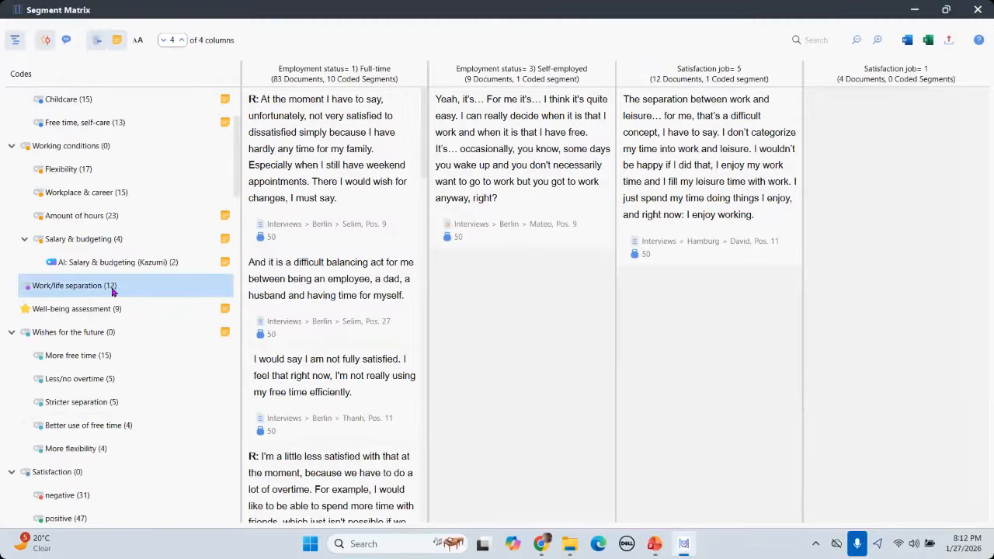
scroll(371, 291, "down", 1)
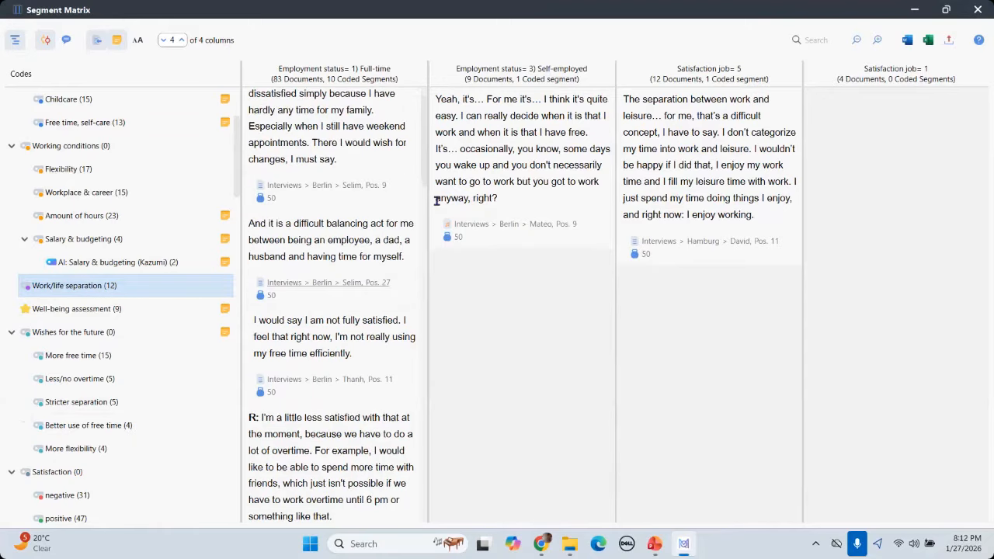
scroll(437, 200, "up", 1)
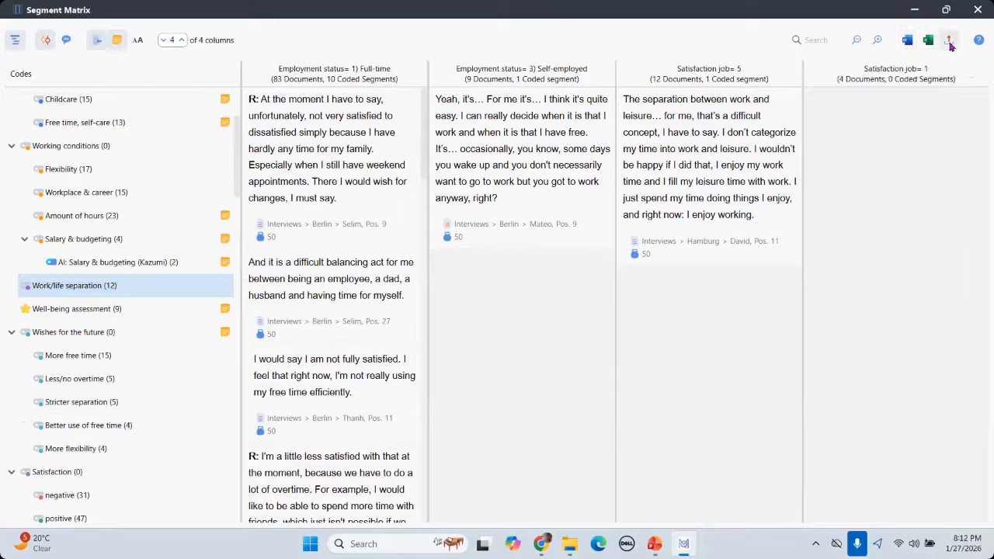
- Try the Segment Matrix's export, code hierarchy and segment display options, and restore the hierarchical code list
left_click(949, 43)
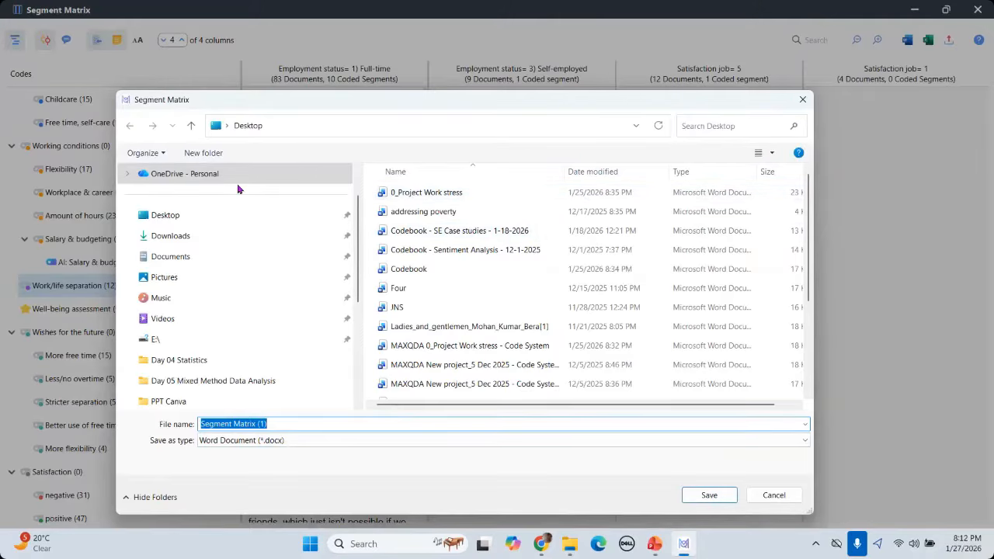
key("Escape")
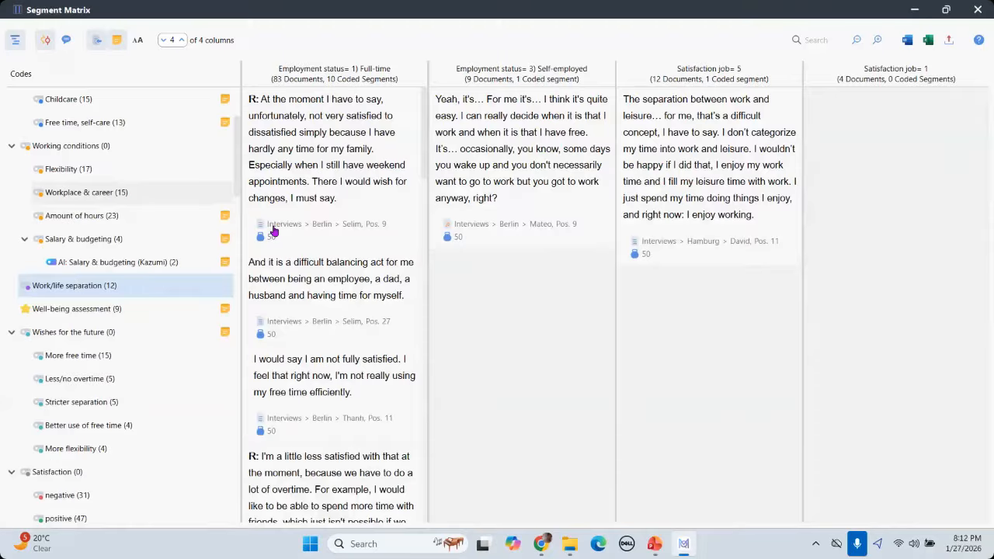
left_click(14, 42)
left_click(14, 42)
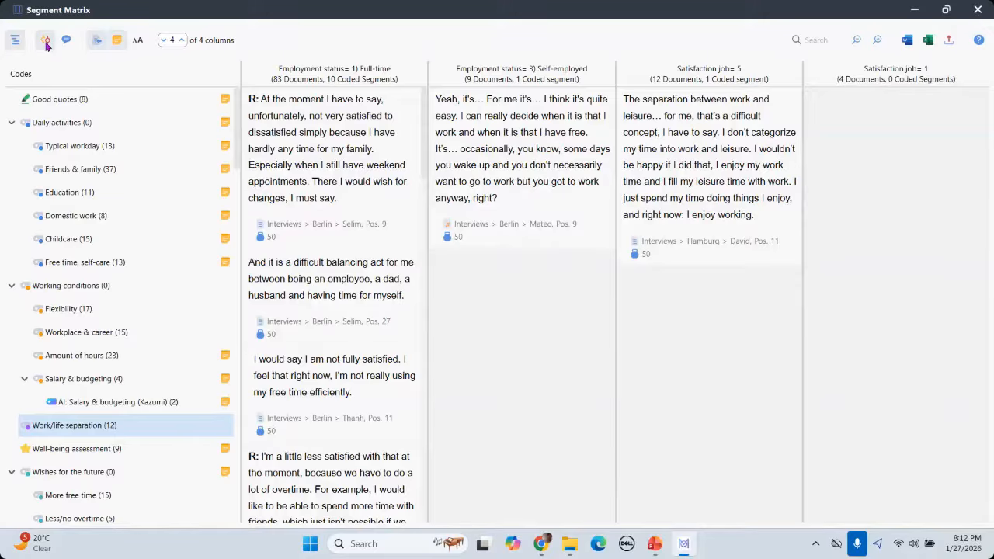
left_click(46, 43)
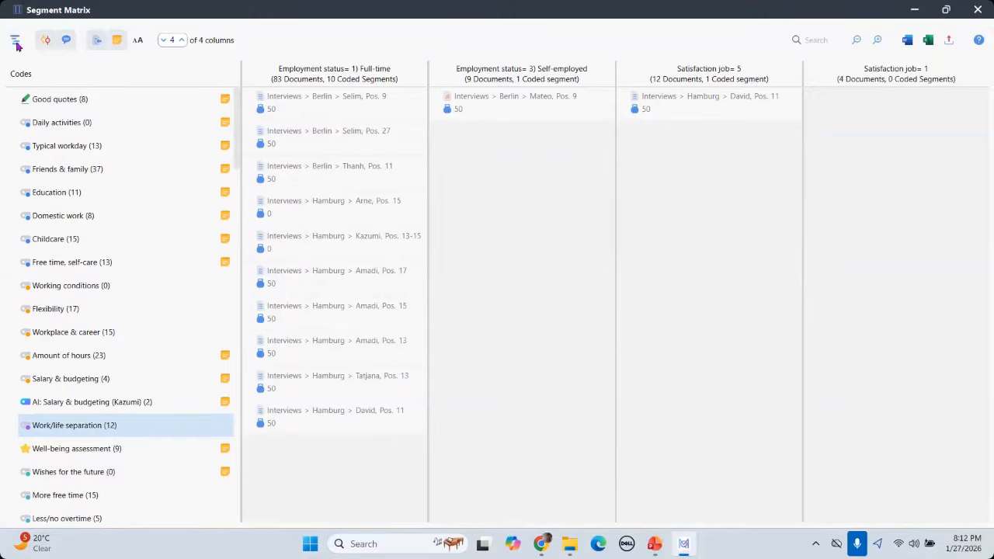
left_click(15, 43)
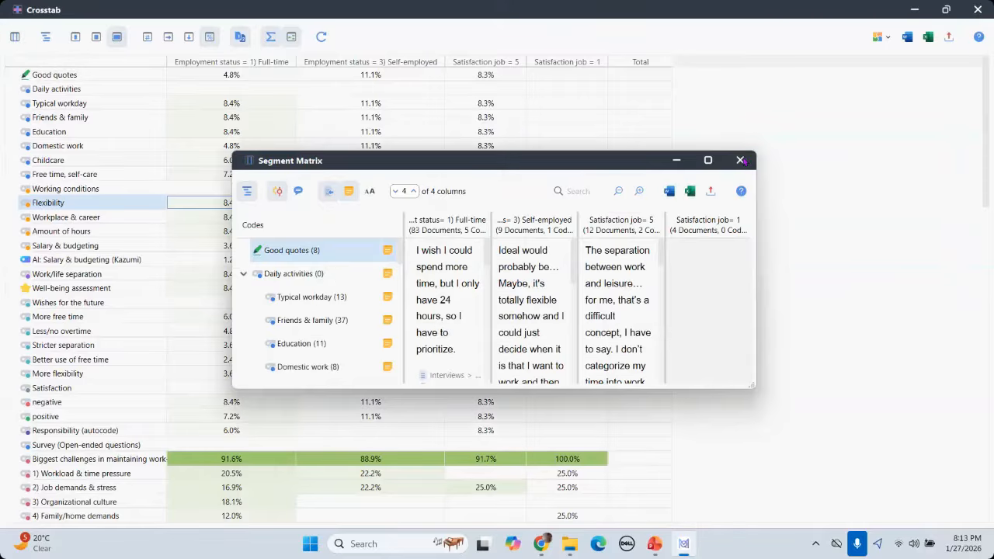
- Close the Segment Matrix, switch to the PowerPoint deck and present the slide The Interactive Quote Matrix
left_click(741, 160)
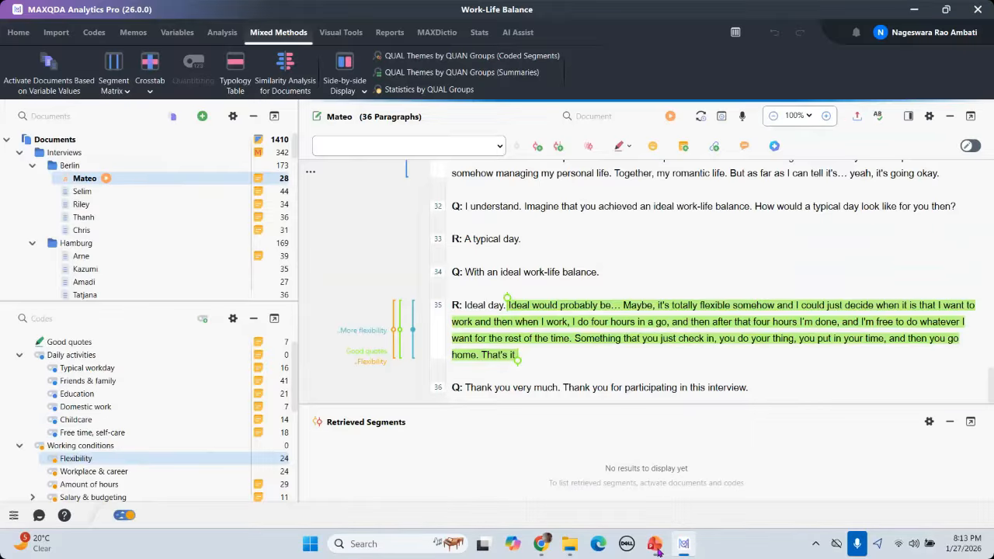
key("alt+Tab")
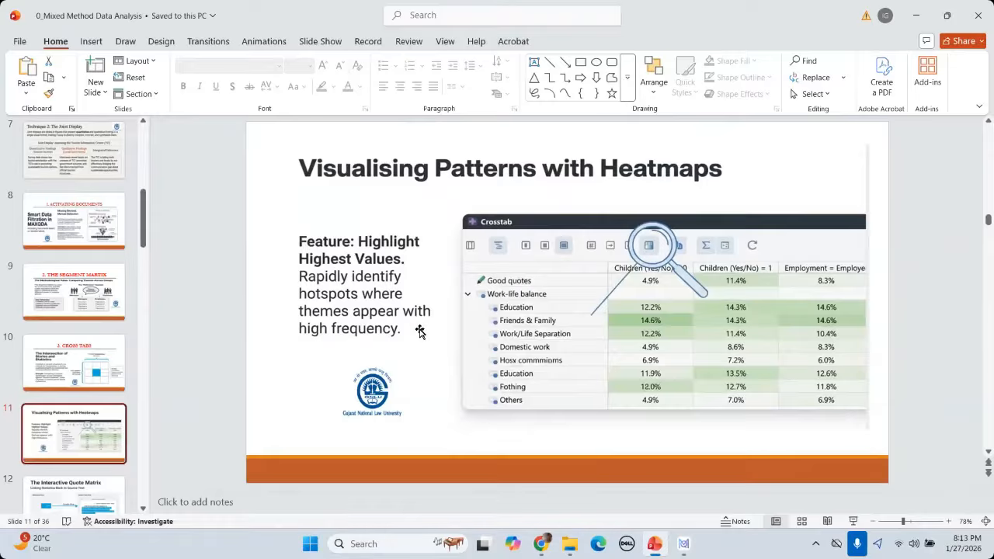
scroll(420, 331, "down", 1)
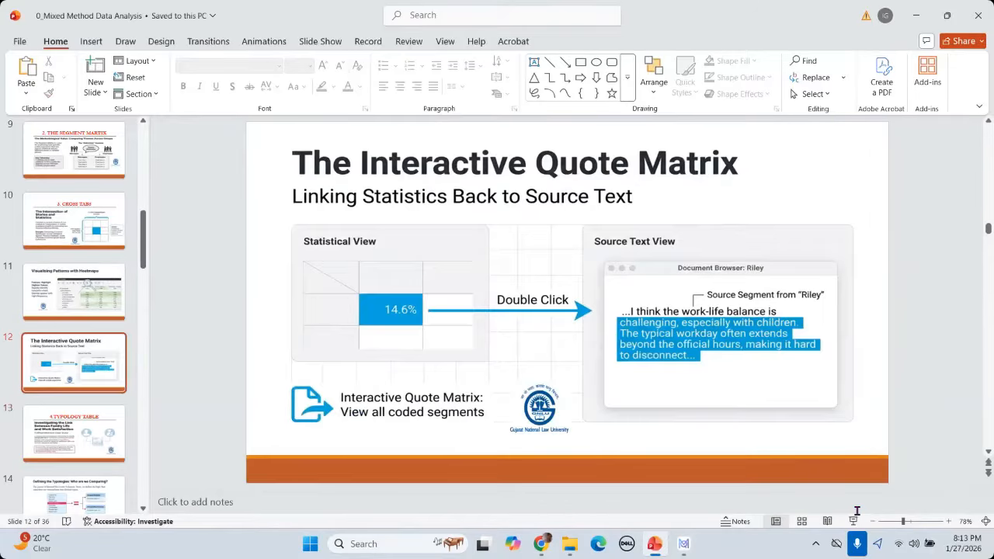
key("shift+F5")
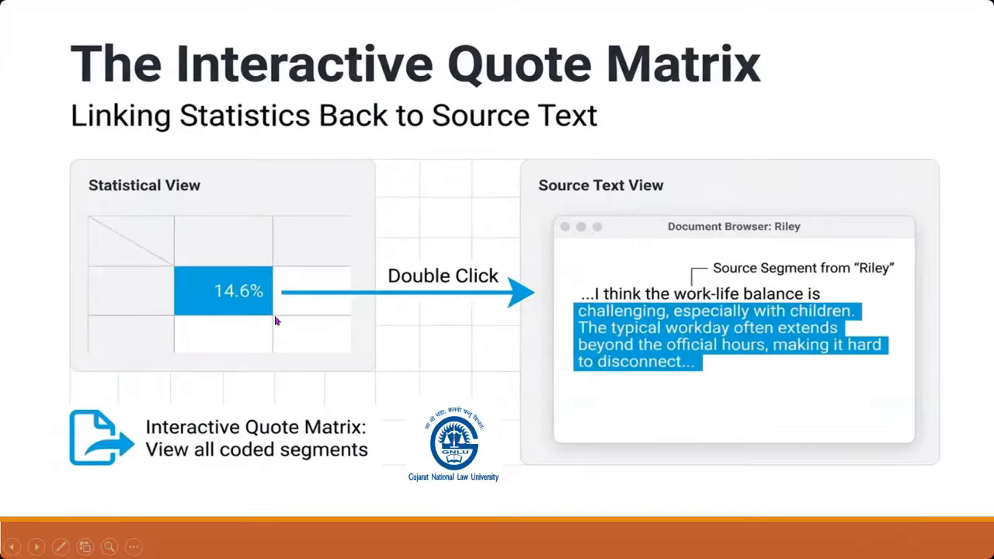
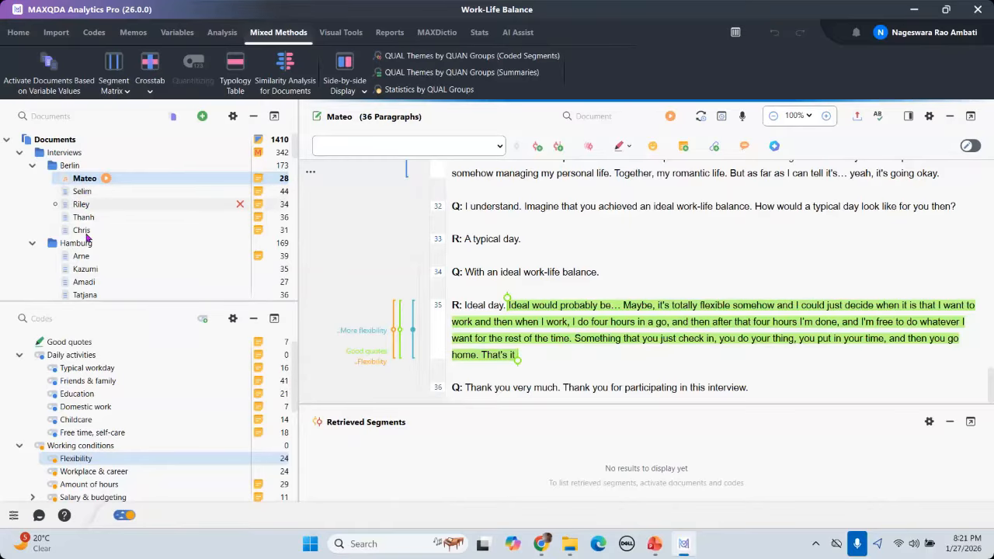
- Check the document details of the interviews in the Berlin group
mouse_move(79, 187)
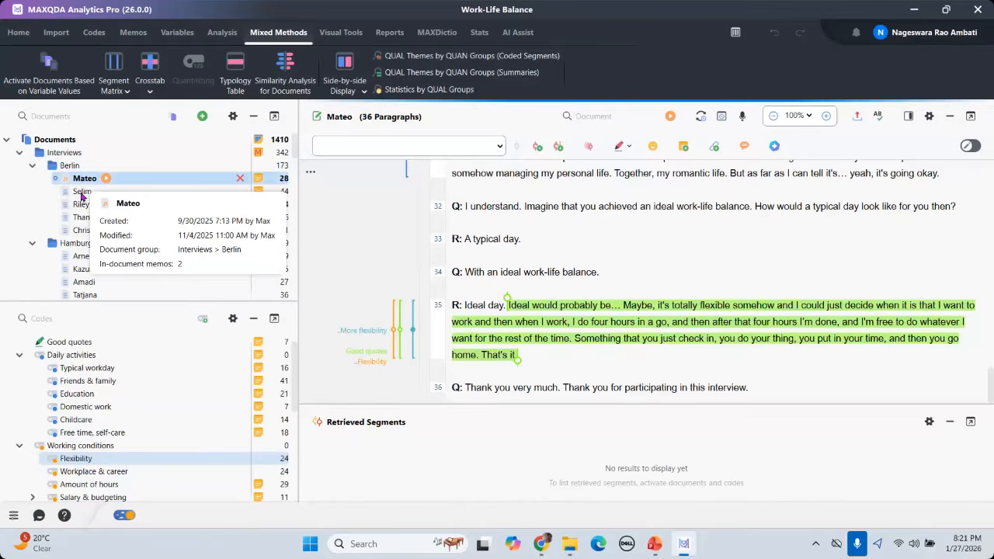
left_click(81, 193)
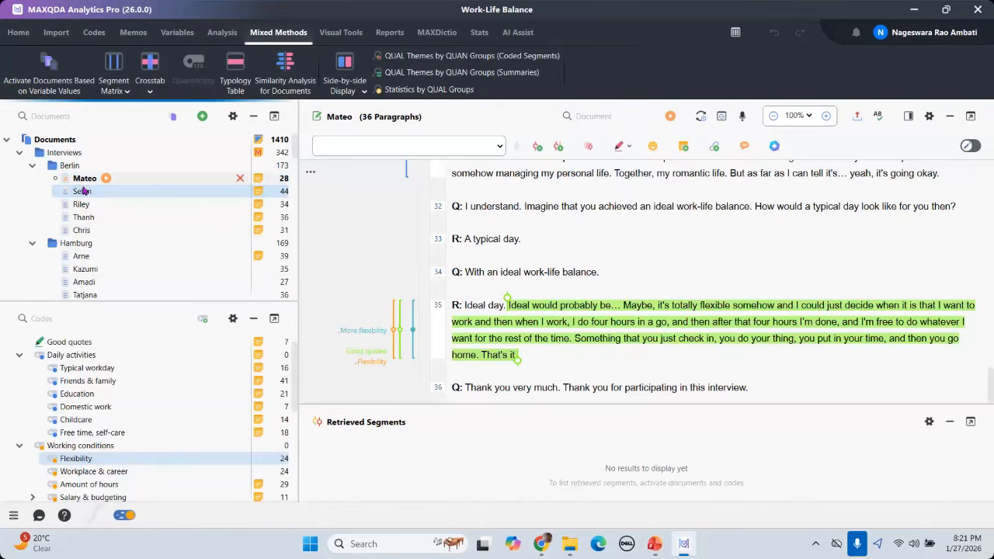
mouse_move(81, 189)
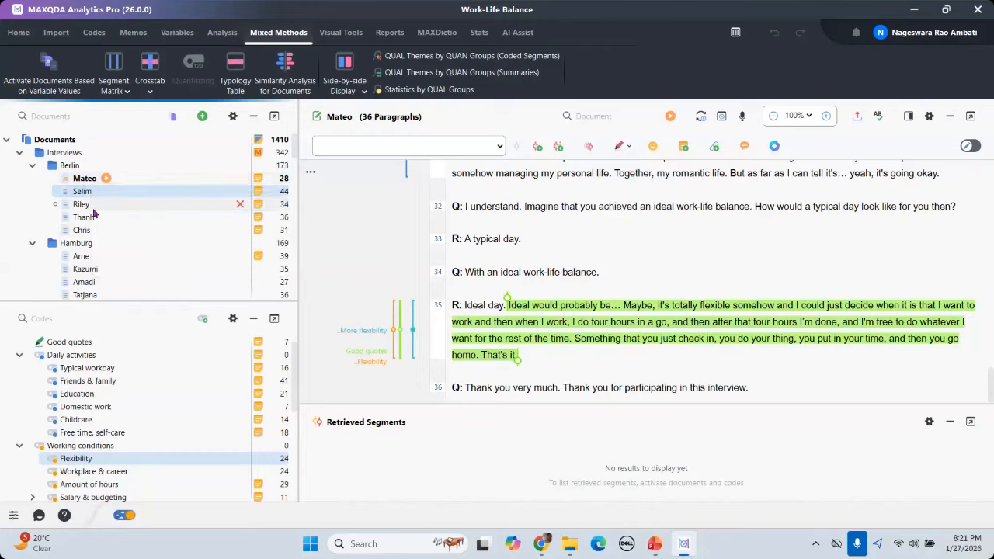
mouse_move(94, 211)
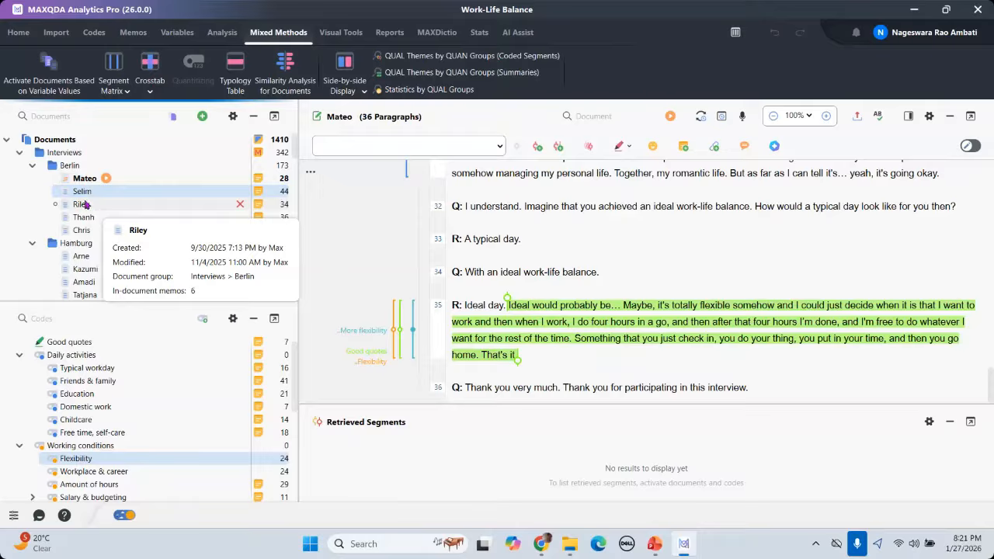
mouse_move(86, 233)
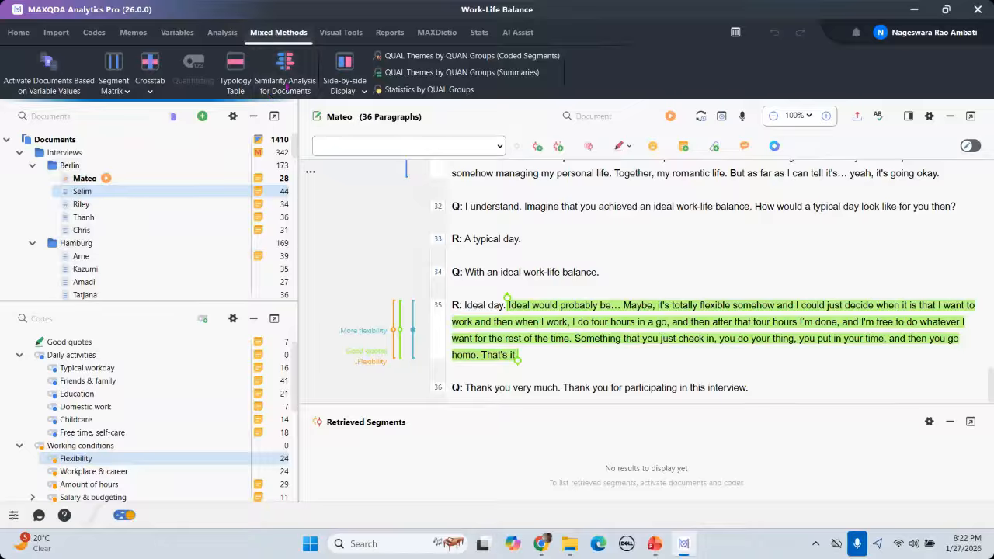
- Activate all five interview documents in the Berlin group for the Similarity Analysis for Documents
left_click(285, 85)
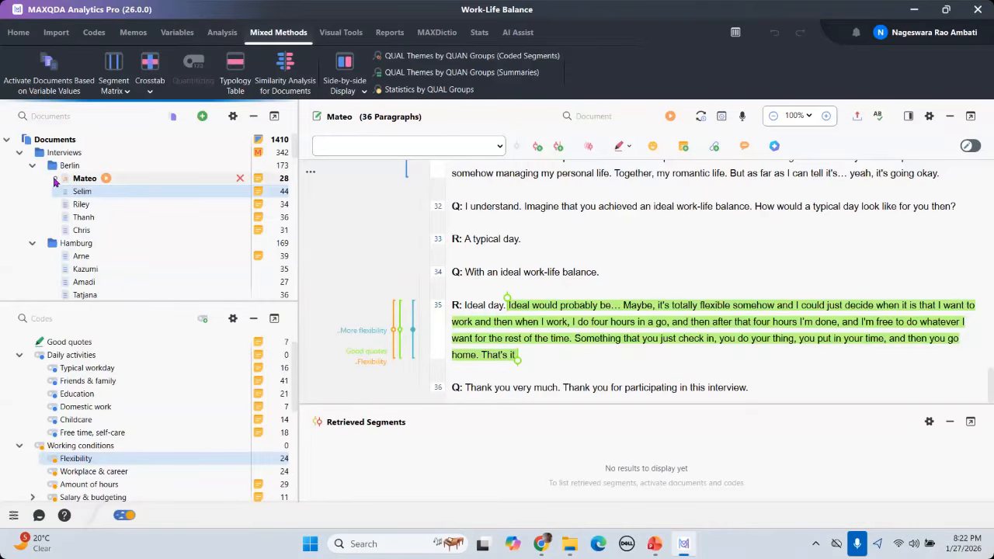
left_click(53, 178)
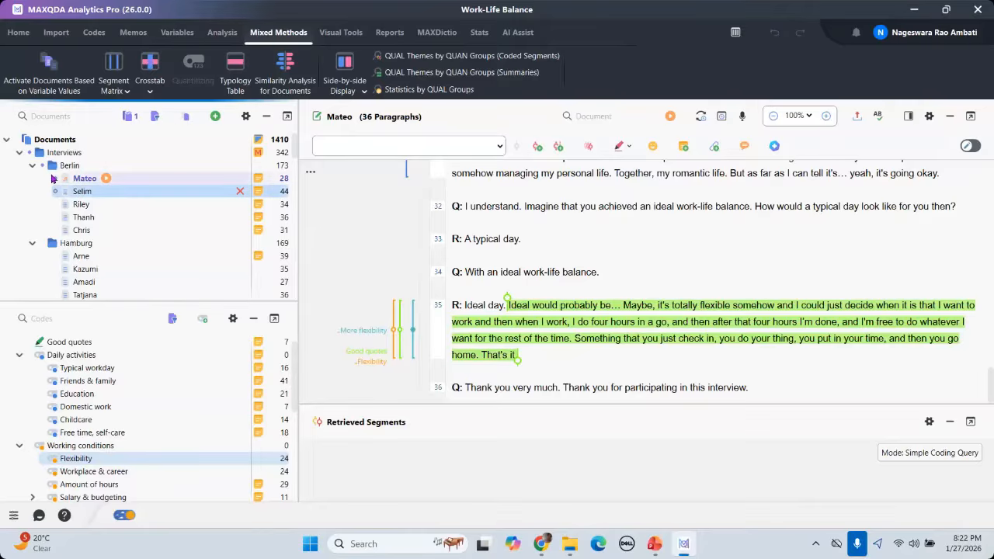
left_click(55, 191)
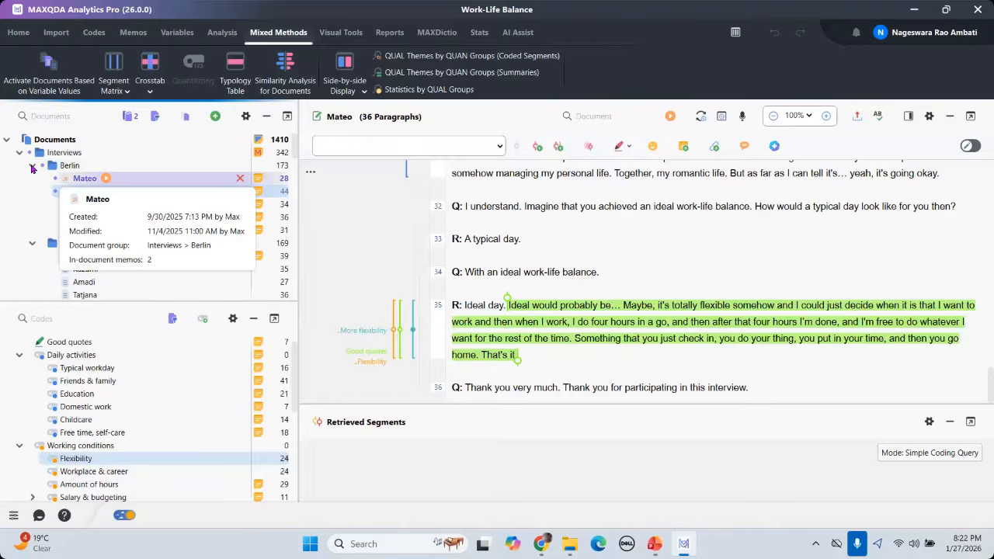
left_click(31, 167)
left_click(32, 166)
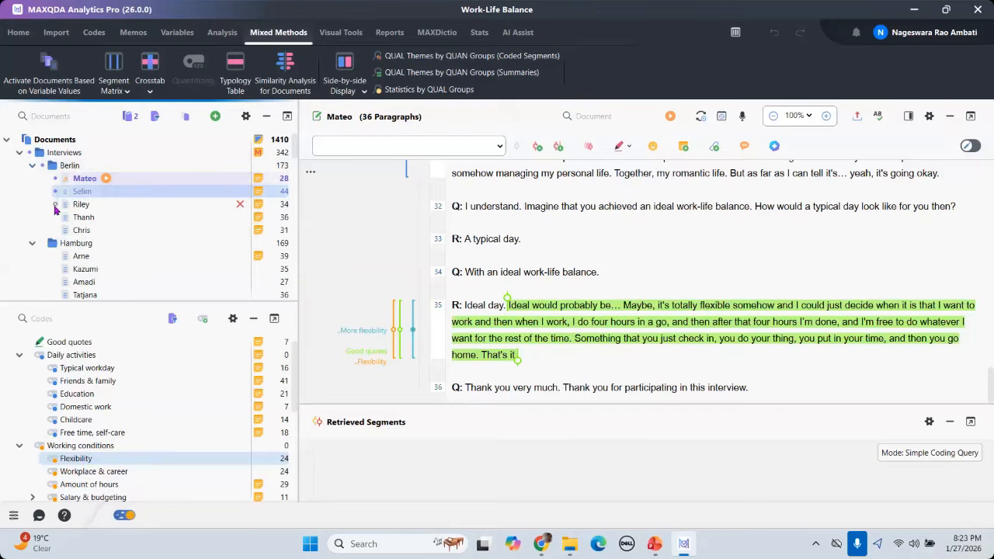
left_click(55, 204)
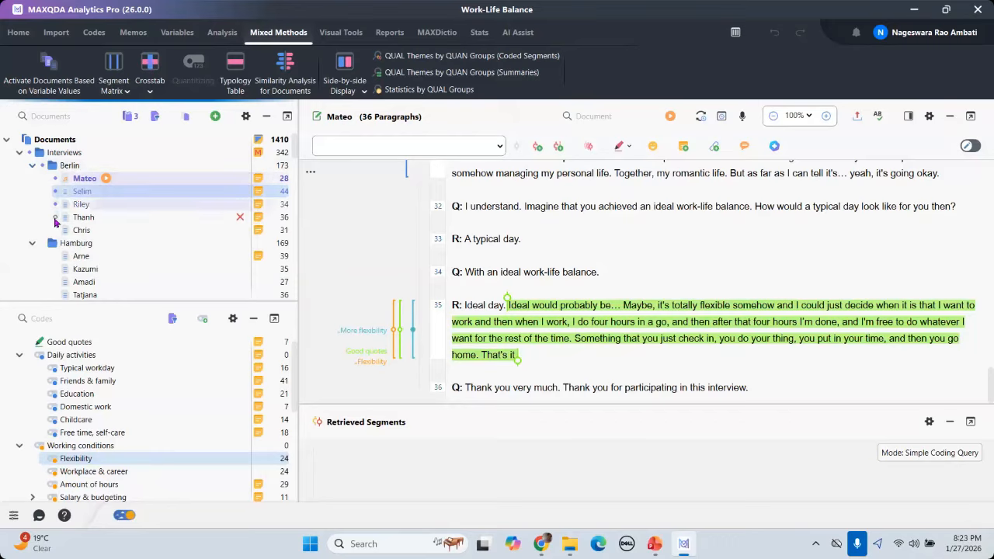
left_click(55, 217)
left_click(55, 230)
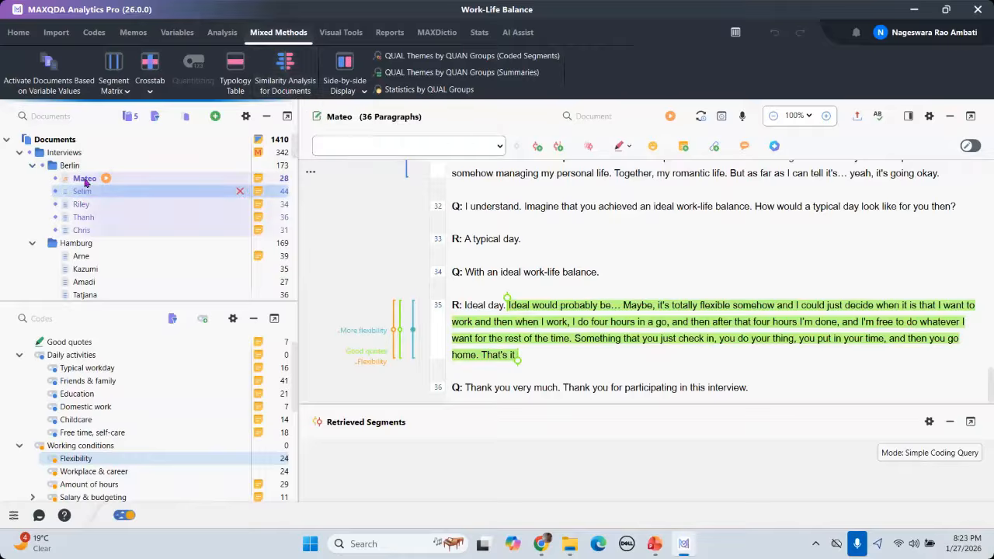
- Activate the Daily activities and Working conditions codes together with all their subcodes
mouse_move(85, 181)
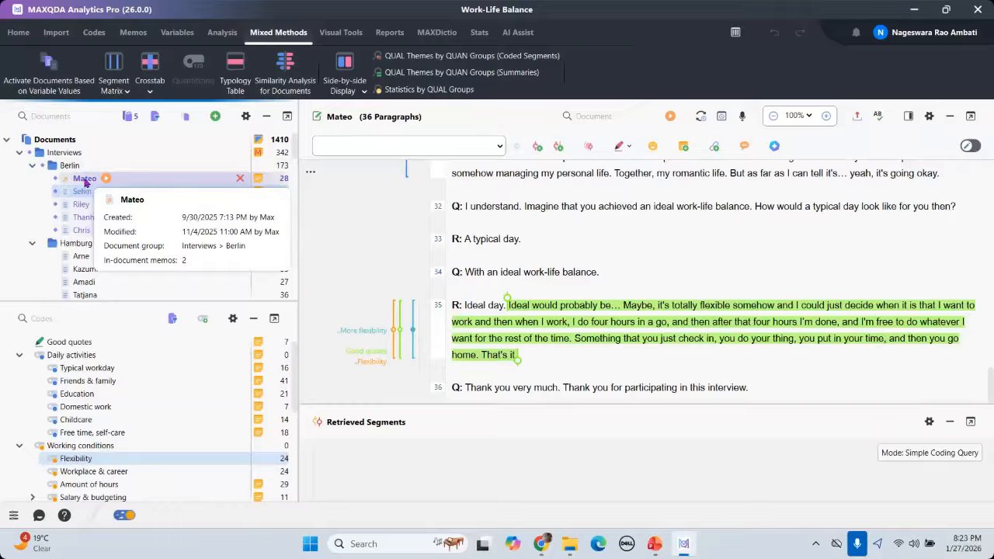
left_click(43, 382)
left_click(42, 394)
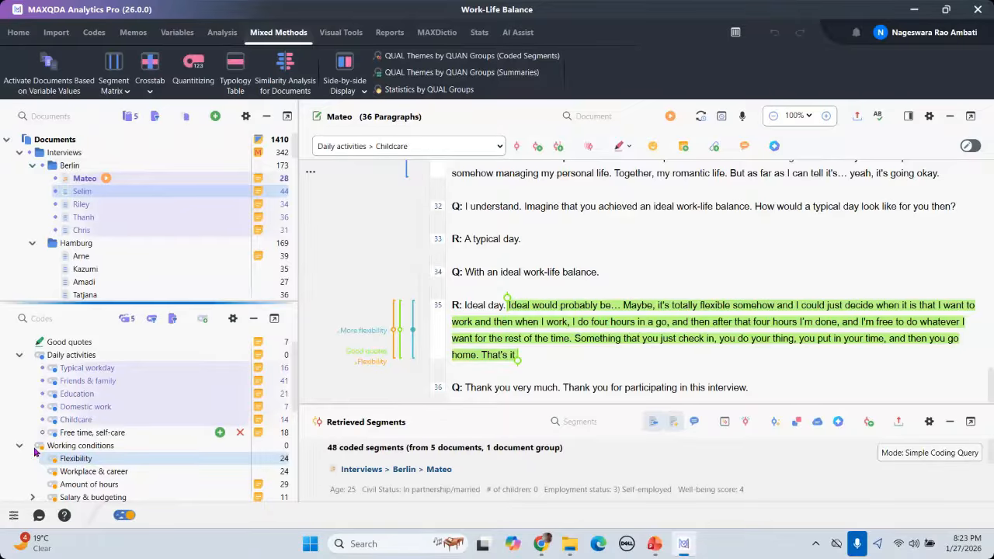
left_click(43, 433)
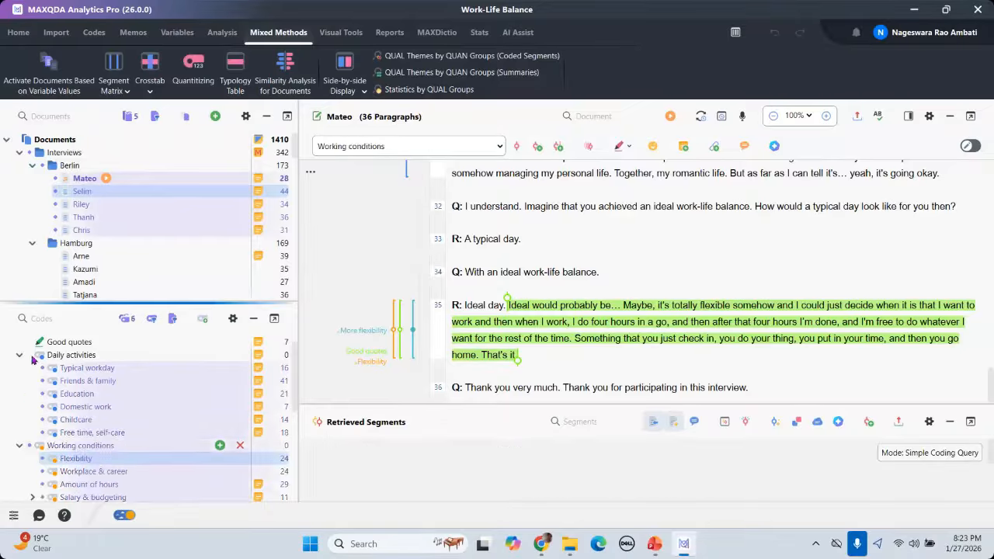
left_click(34, 357)
left_click(58, 435)
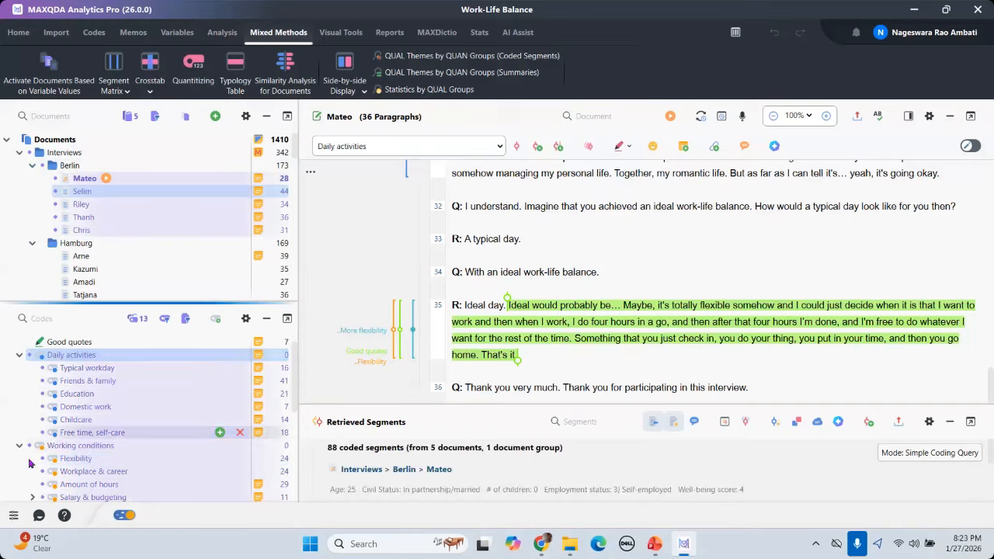
scroll(29, 464, "down", 1)
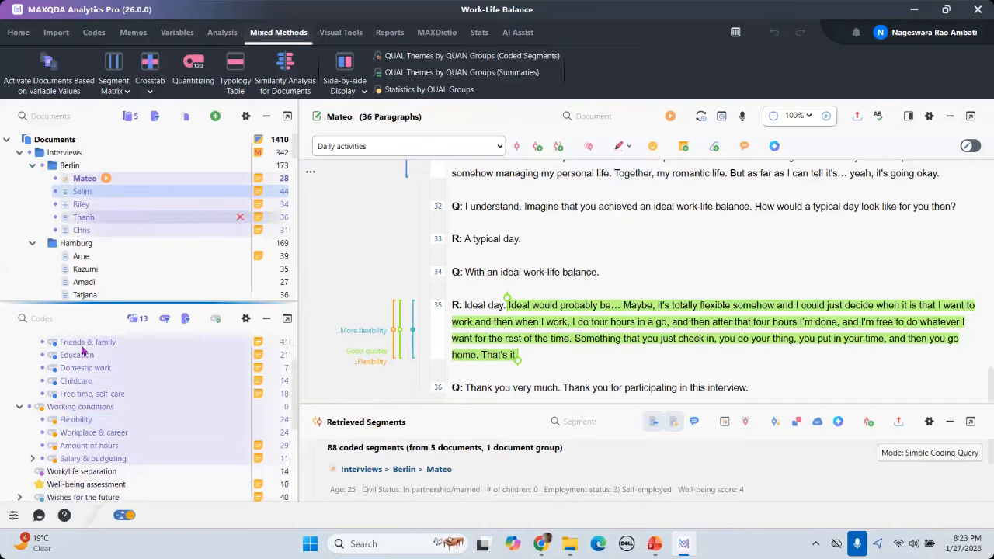
scroll(75, 451, "down", 2)
scroll(92, 396, "up", 3)
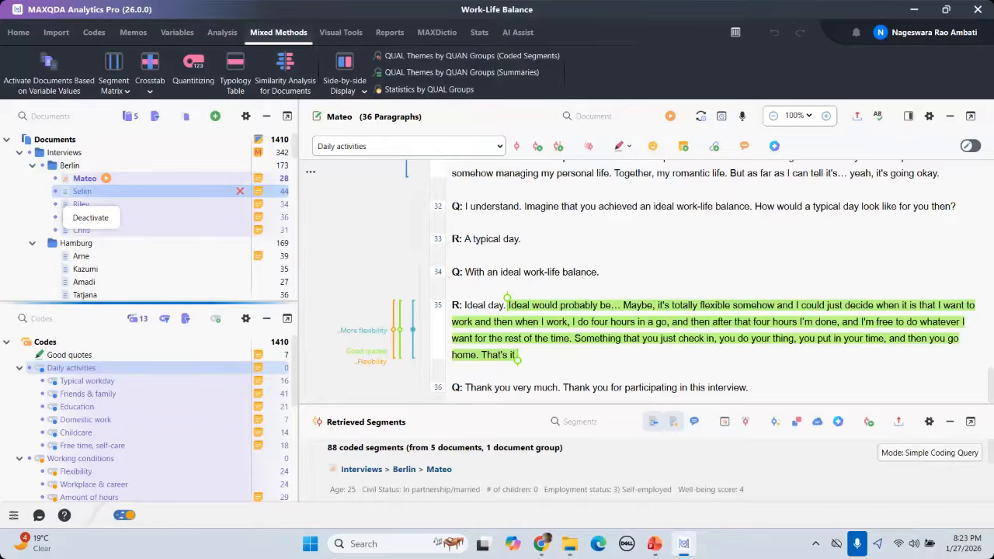
- Start a new similarity matrix in Similarity Analysis for Documents and insert all activated codes into it
left_click(286, 86)
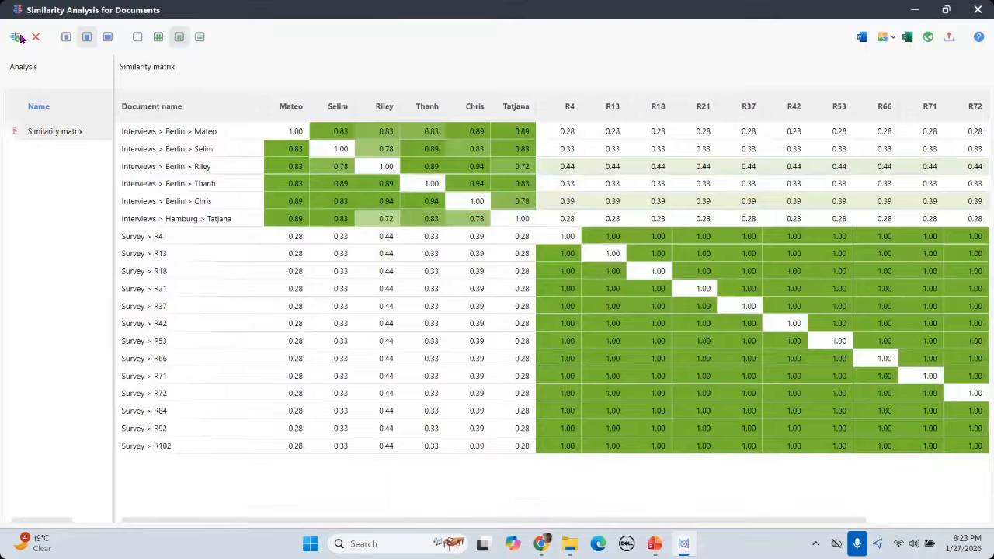
left_click(15, 38)
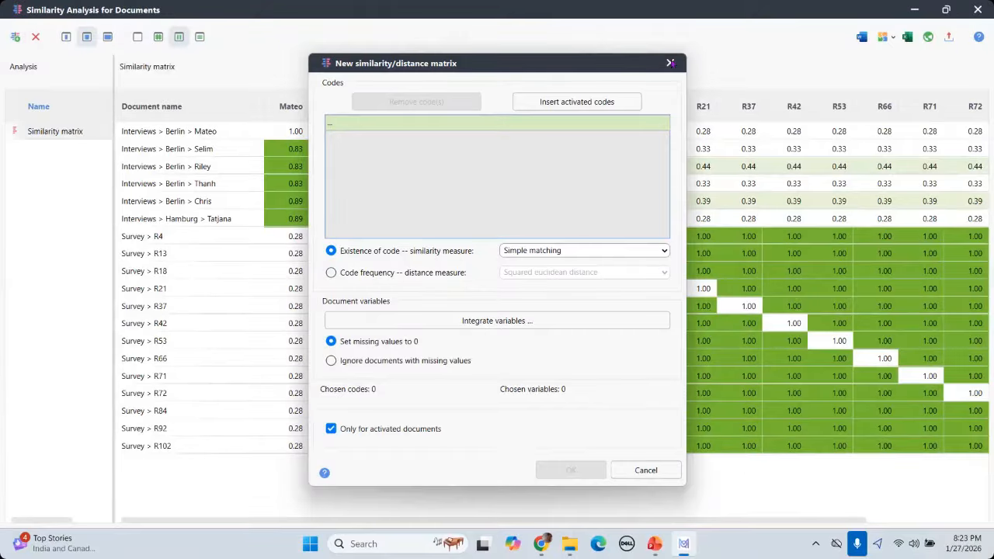
key("Escape")
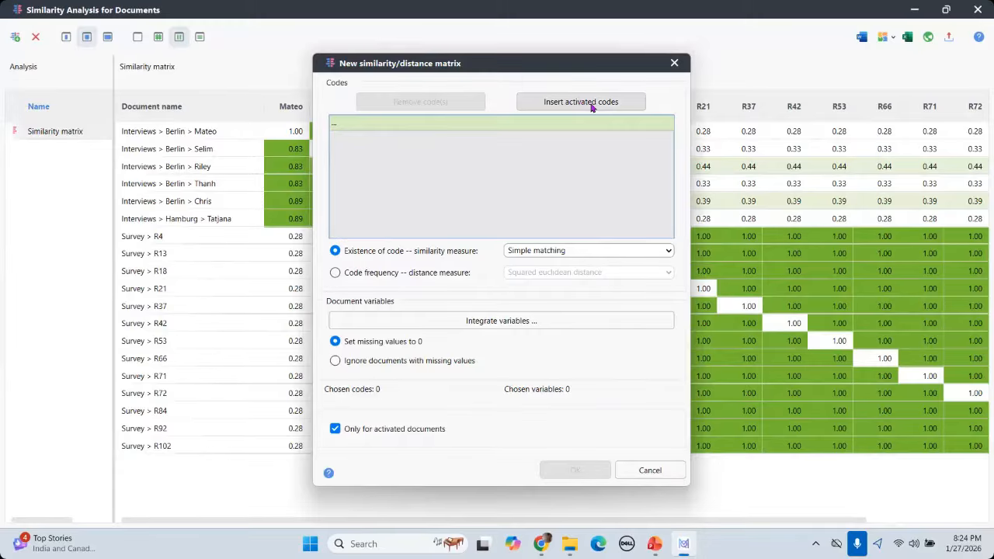
left_click(591, 107)
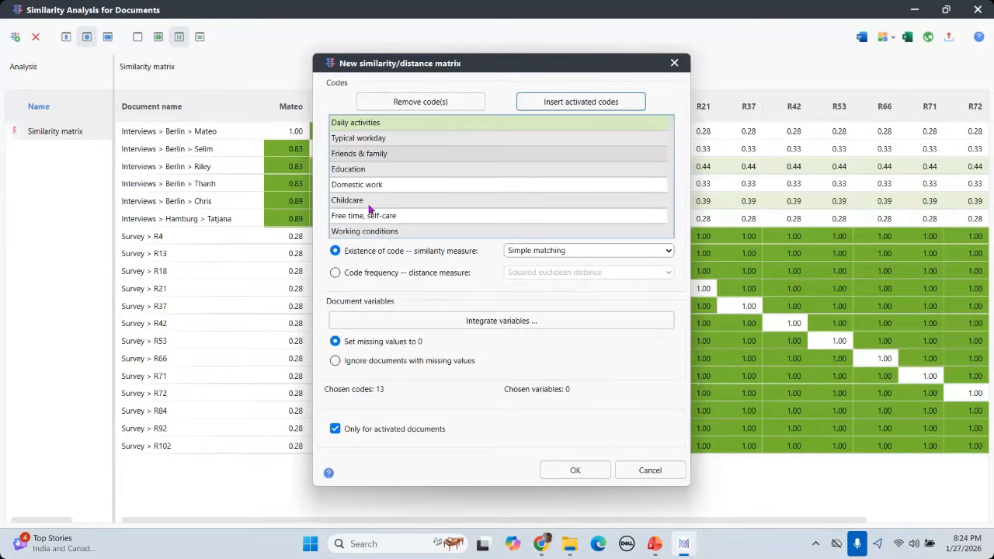
scroll(370, 208, "down", 2)
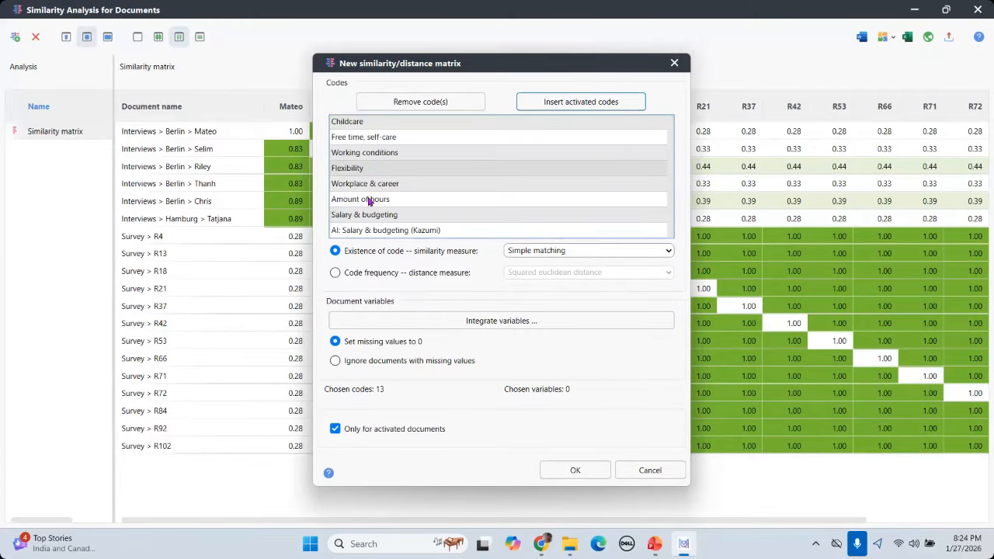
scroll(396, 165, "up", 2)
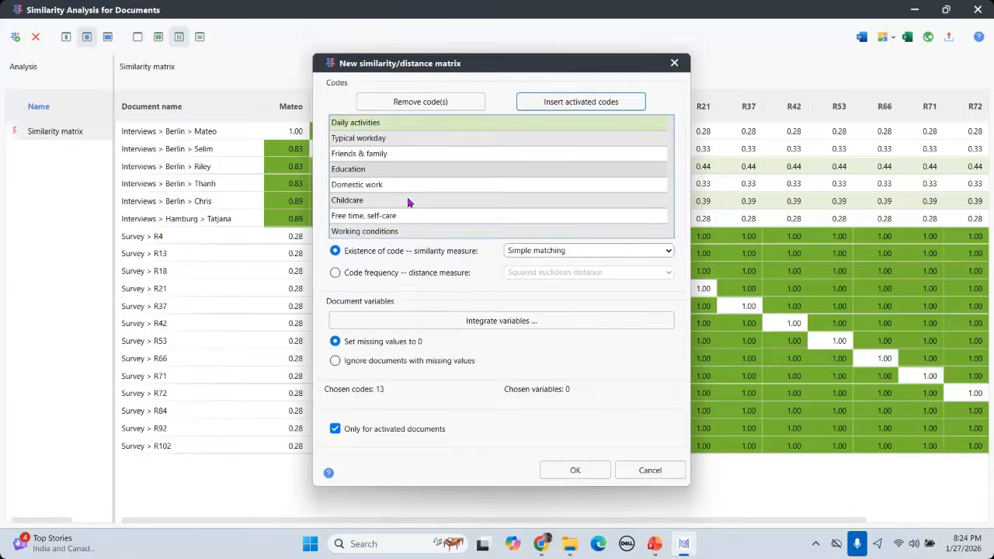
left_click(440, 128)
scroll(560, 232, "down", 1)
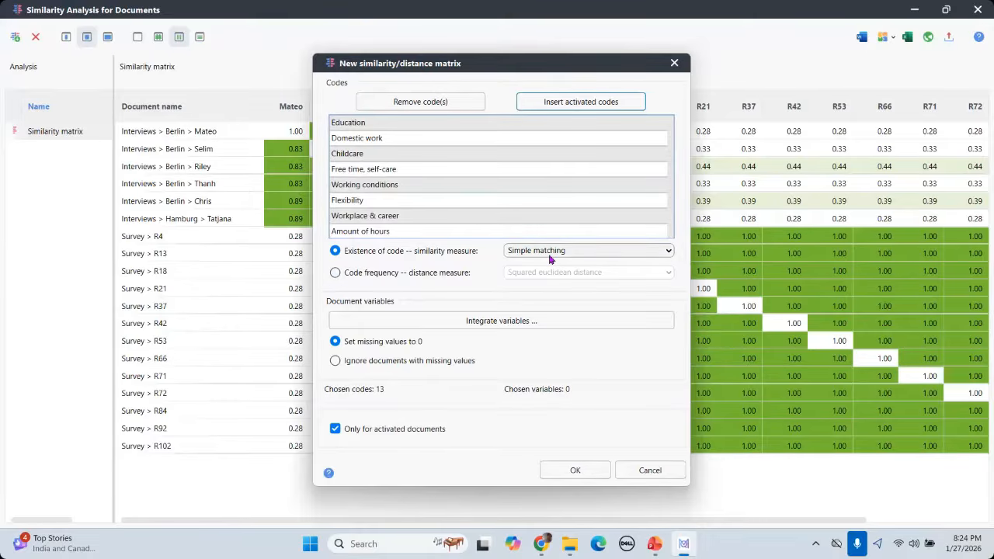
- Keep Simple matching as the existence-of-code similarity measure and generate the matrix for the activated documents only
left_click(668, 252)
key("Escape")
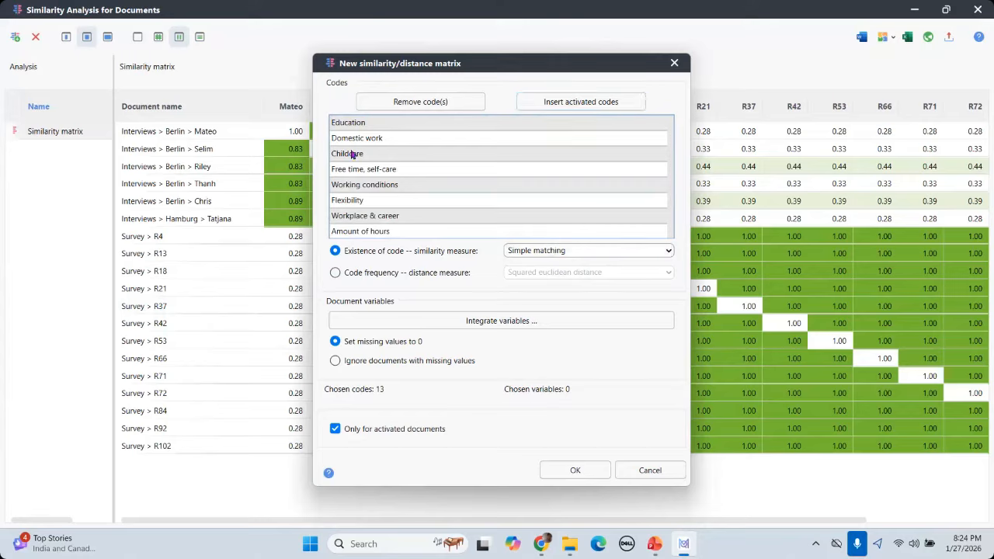
scroll(528, 188, "up", 1)
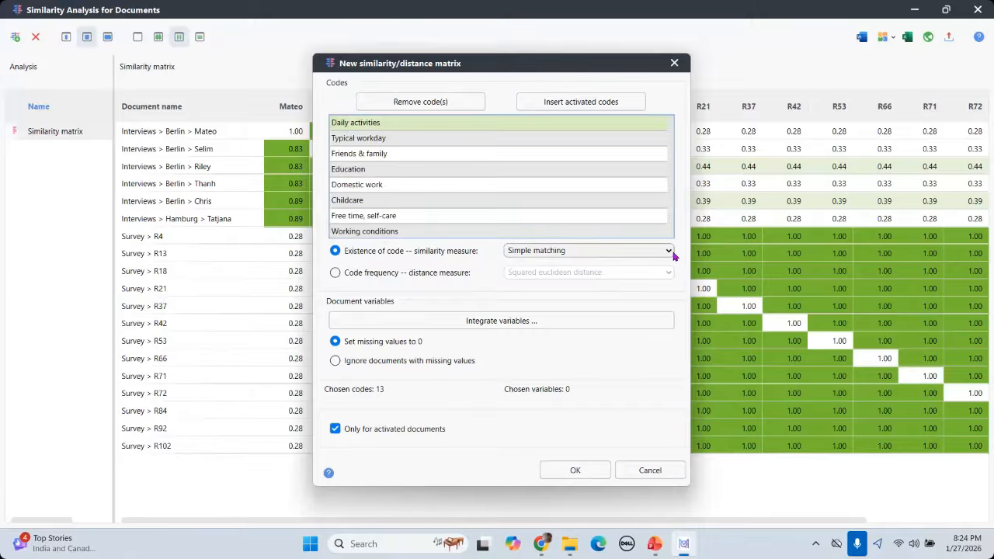
left_click(575, 473)
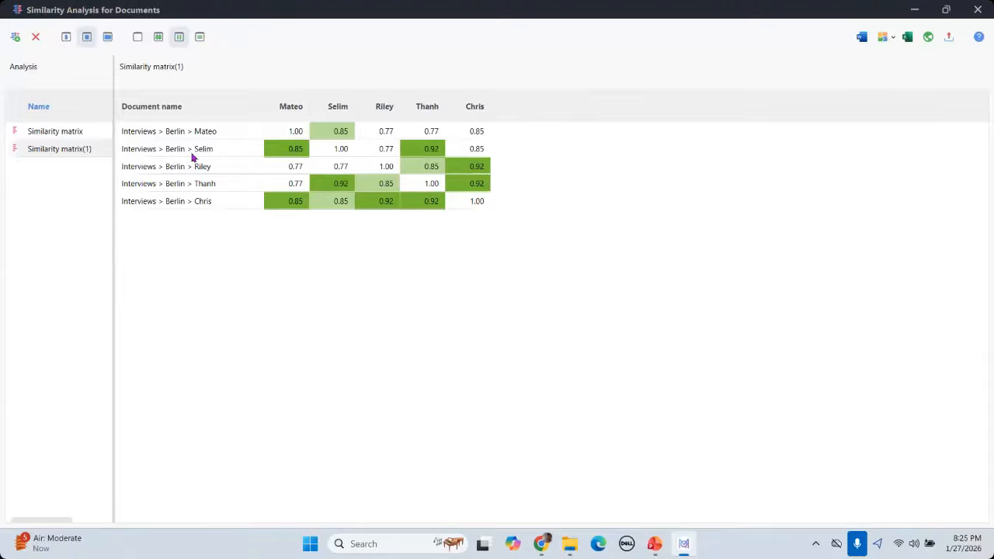
- Compare the two similarity matrices, check the PowerPoint slide Decoding the Numbers (The Similarity Scale), and return to the MAXQDA matrix of the Berlin interviews
left_click(54, 132)
key("Down")
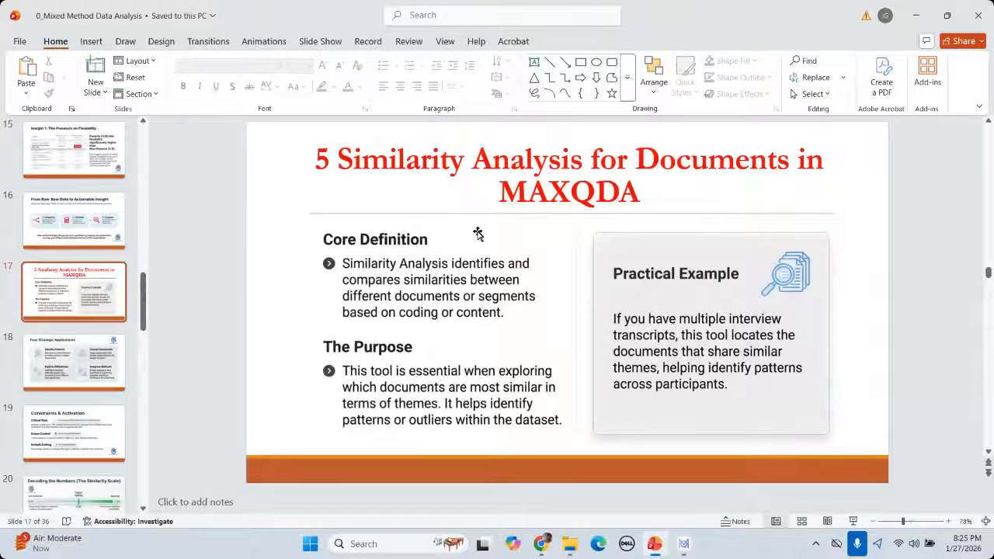
scroll(477, 231, "down", 2)
scroll(295, 332, "down", 1)
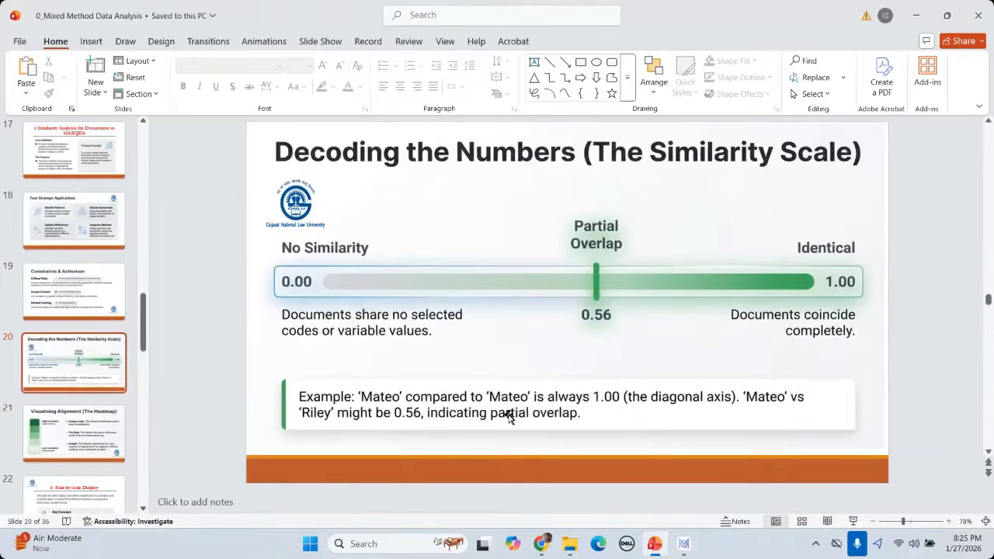
left_click(619, 509)
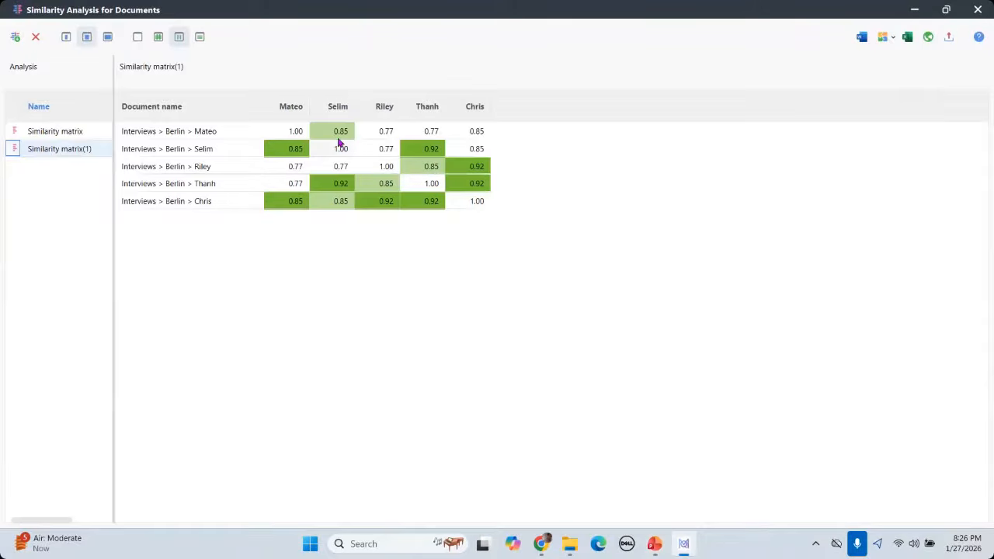
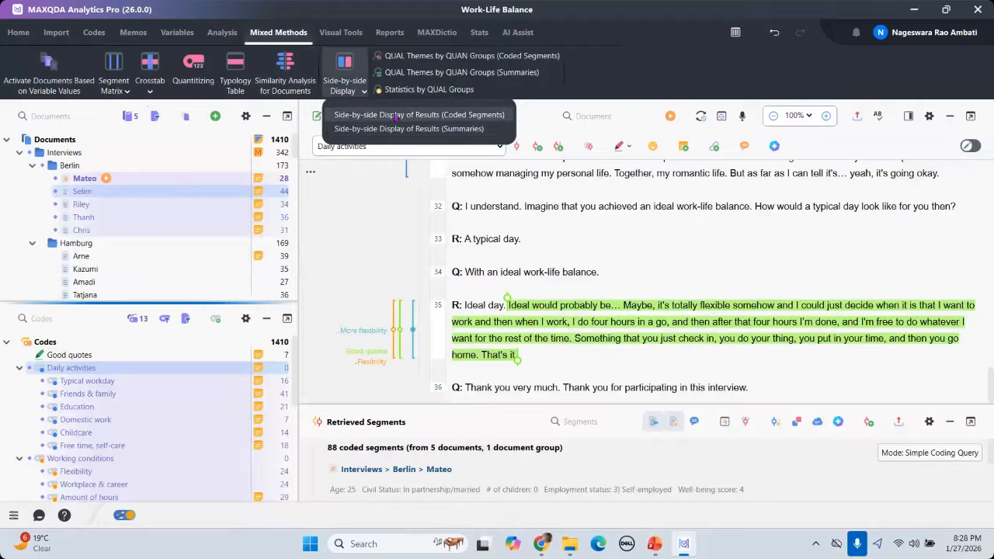
- Start a Side-by-side Display of Results for coded segments and add the themes Friends & family, Childcare and Flexibility
left_click(395, 115)
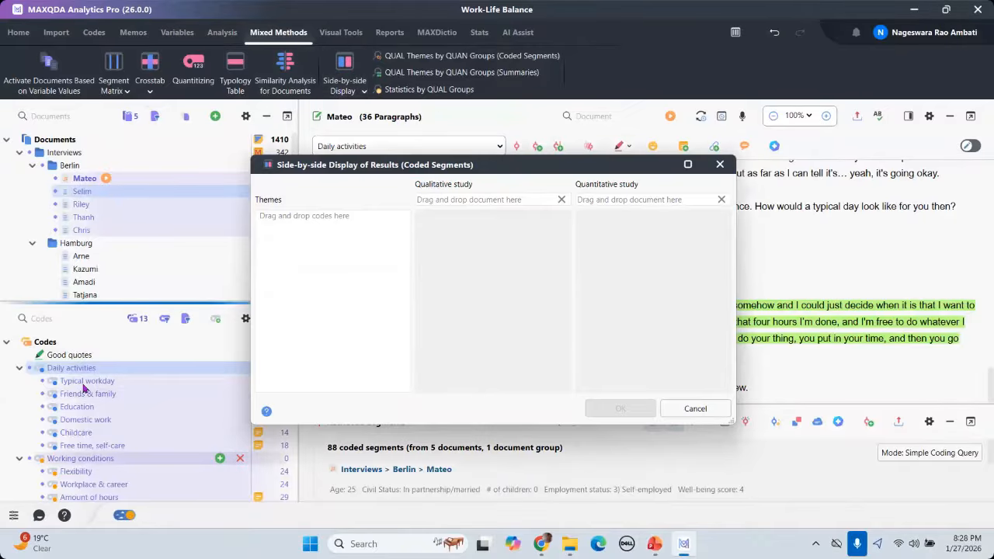
scroll(73, 398, "down", 1)
scroll(72, 398, "up", 1)
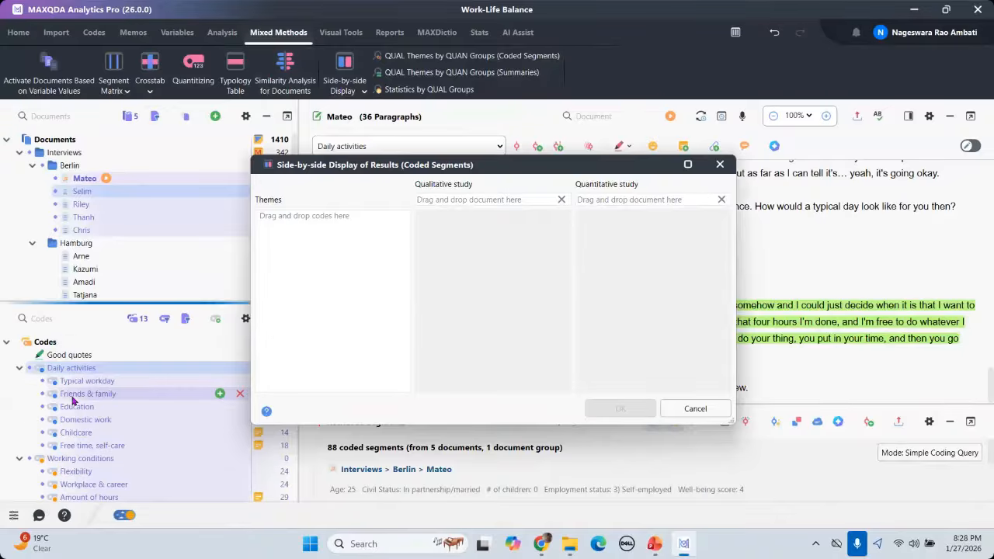
left_click_drag(73, 401, 304, 230)
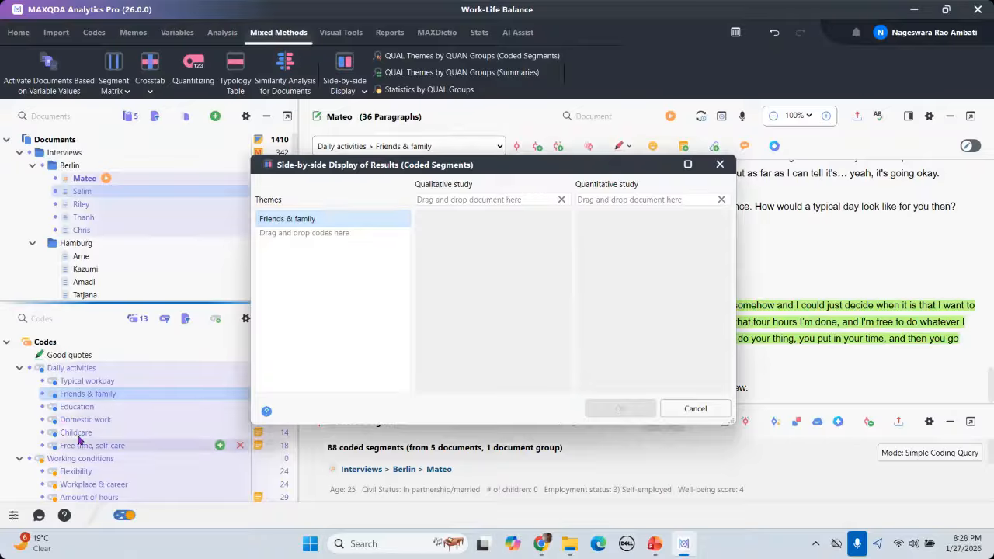
left_click_drag(78, 435, 308, 250)
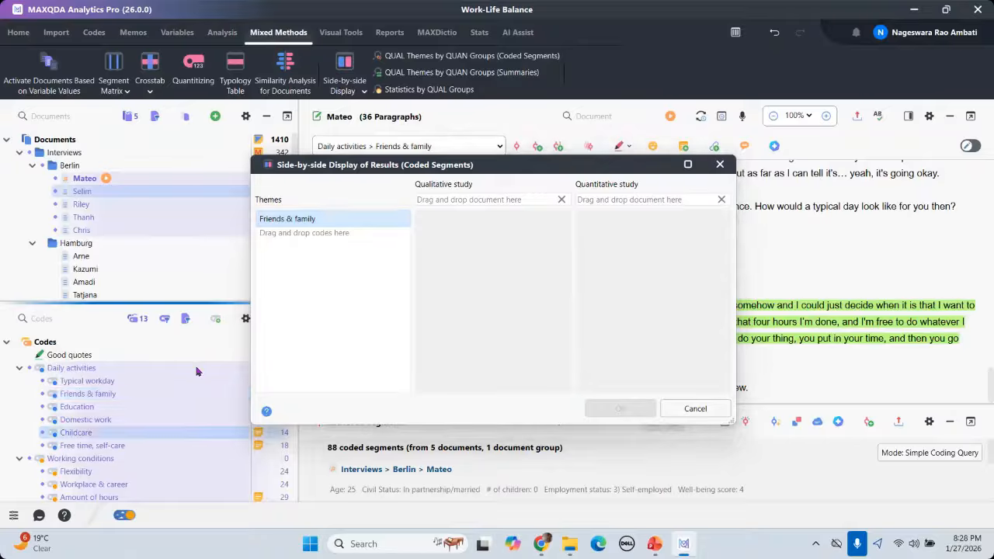
scroll(104, 439, "down", 1)
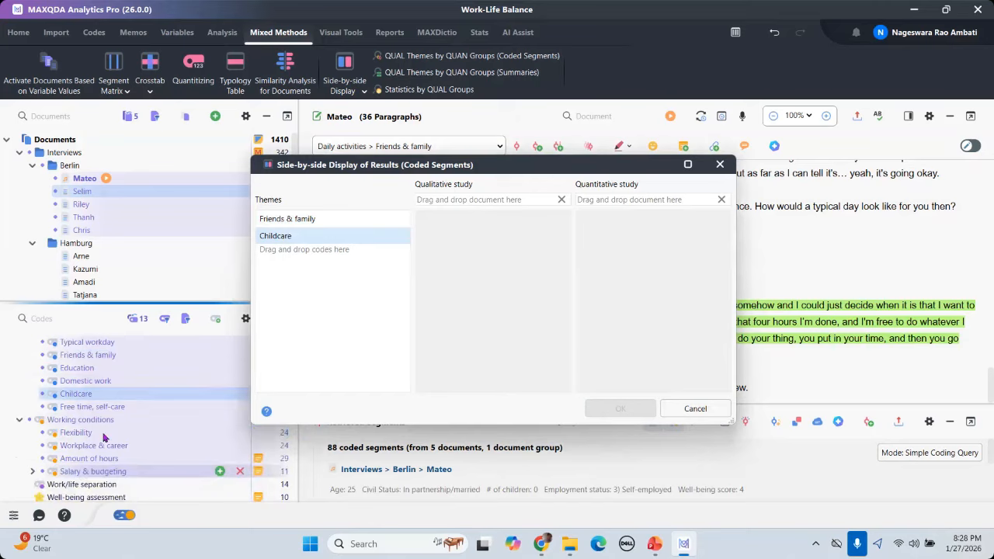
scroll(103, 439, "down", 1)
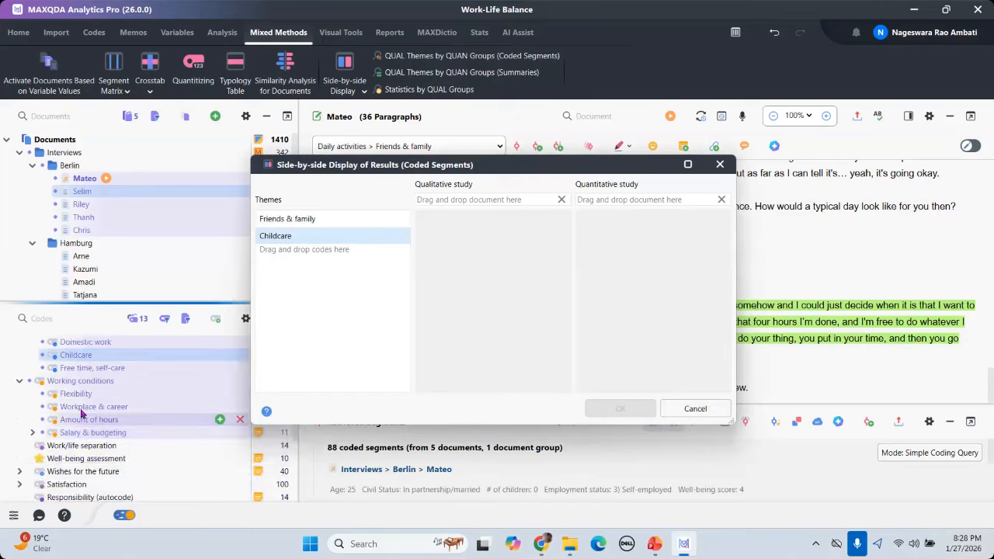
left_click_drag(75, 396, 271, 257)
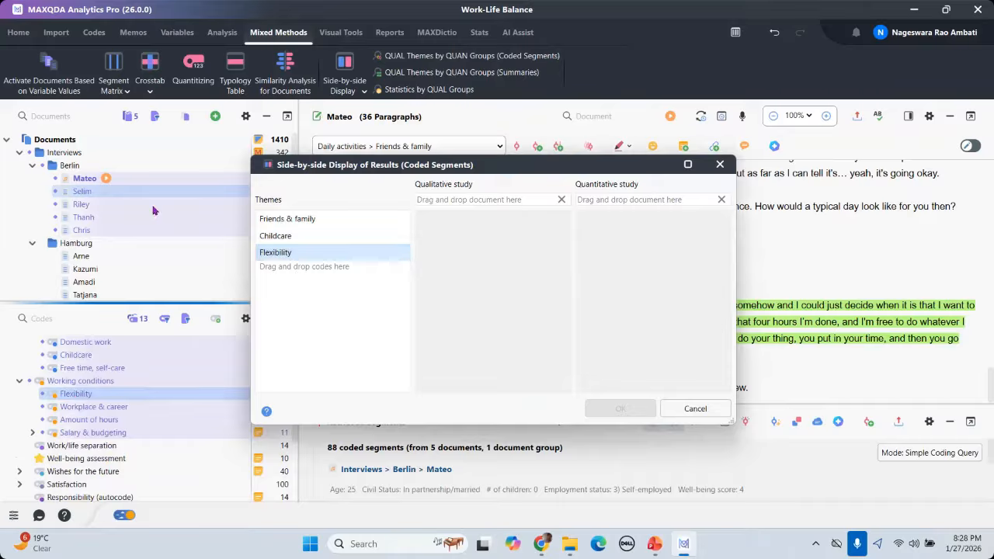
- Assign the third Berlin interview as qualitative study and the first as quantitative study, and generate the side-by-side display
left_click_drag(153, 214, 332, 201)
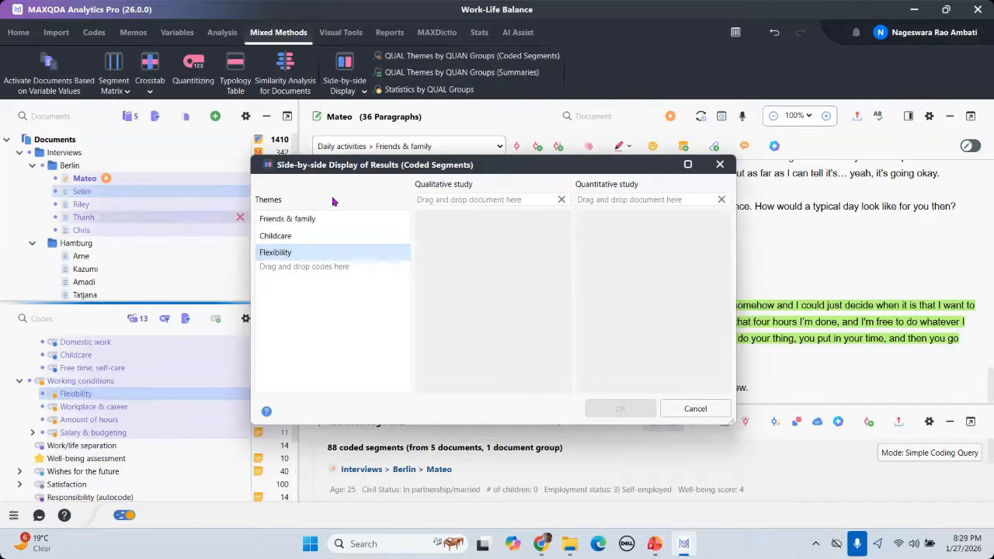
left_click_drag(79, 184, 111, 200)
left_click(82, 192)
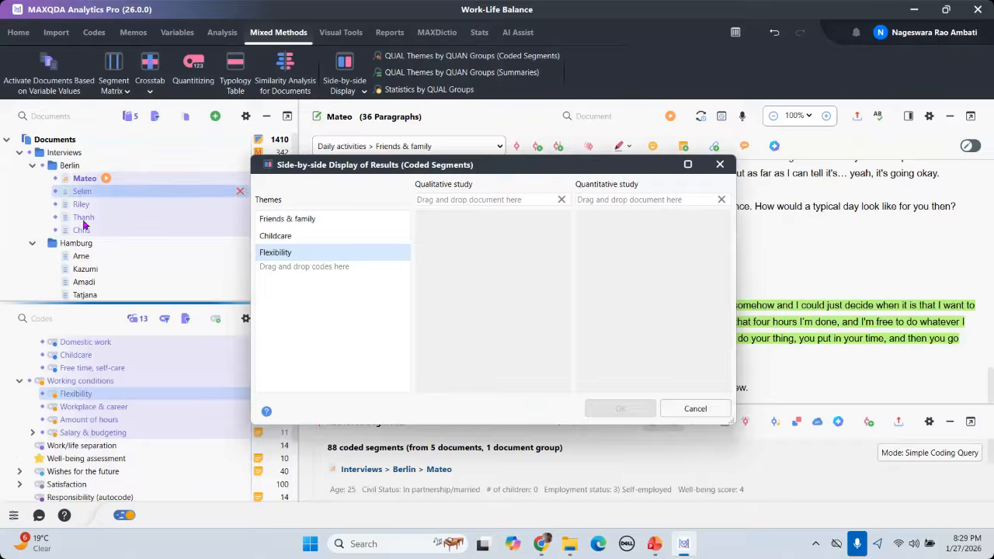
left_click_drag(82, 229, 449, 202)
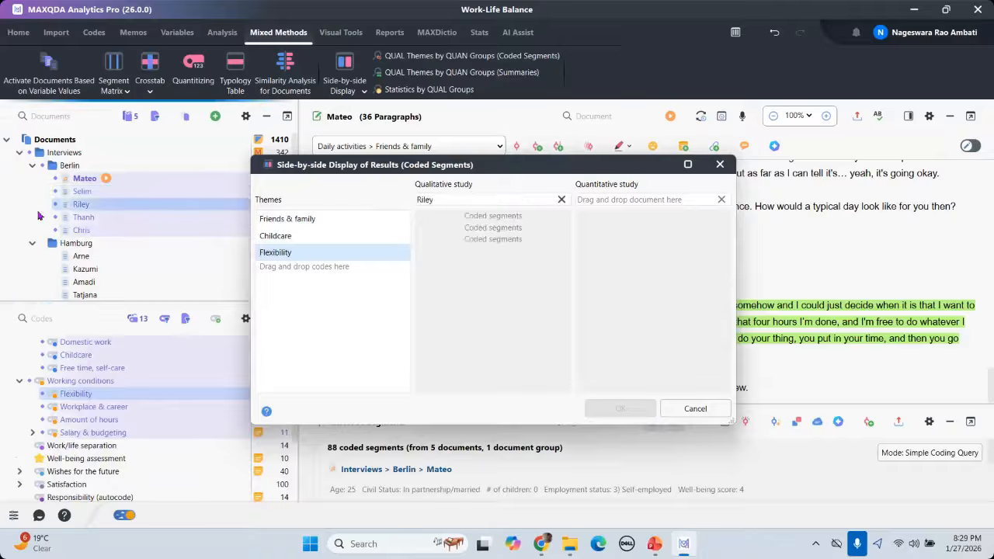
left_click_drag(87, 183, 626, 210)
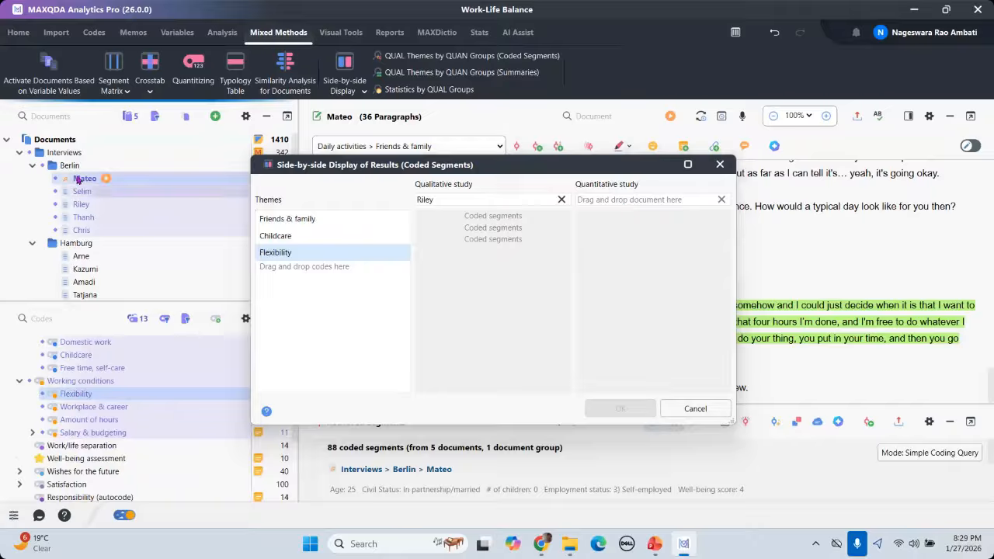
left_click_drag(78, 180, 637, 210)
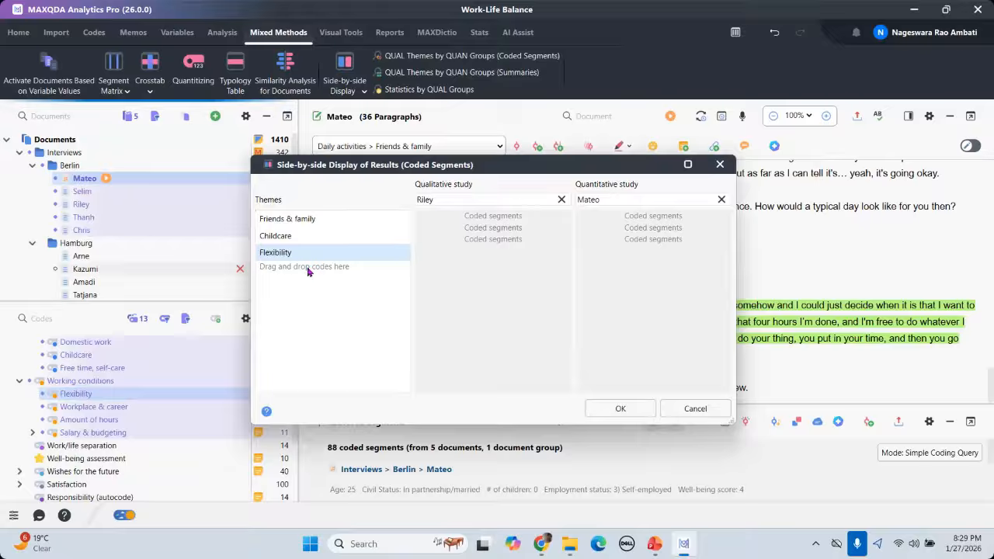
left_click(287, 256)
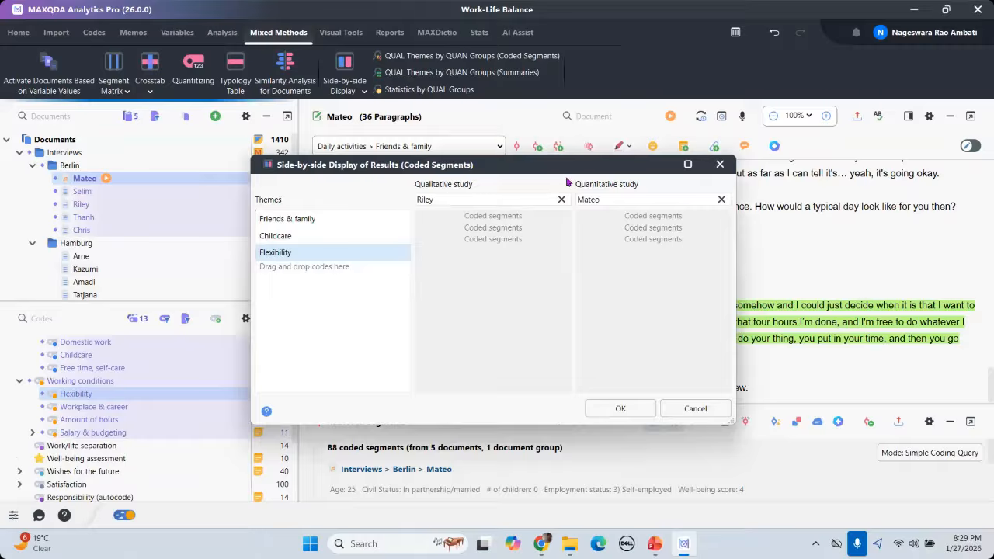
left_click(618, 410)
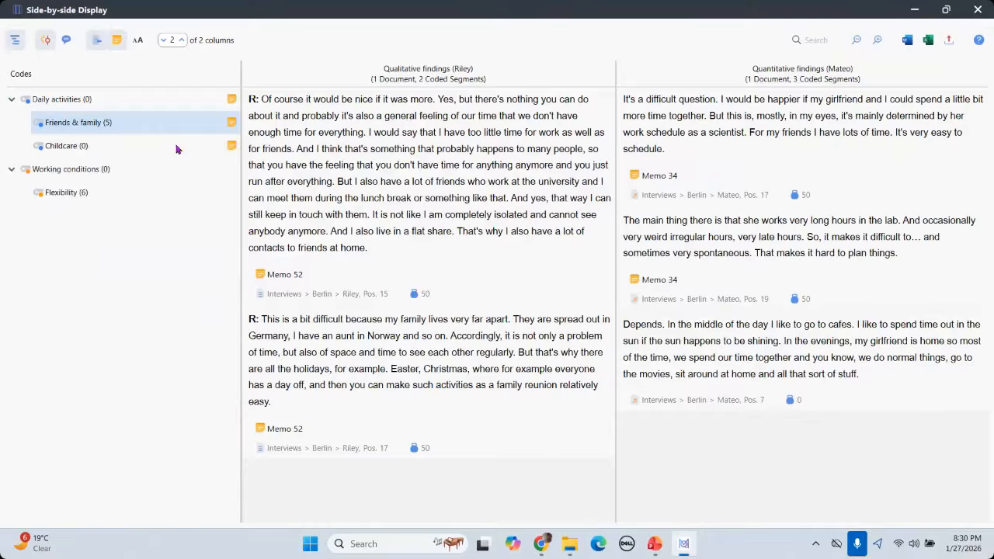
- Compare both interviews' coded segments for the themes Friends & family, Childcare and Flexibility
left_click(88, 126)
left_click(49, 147)
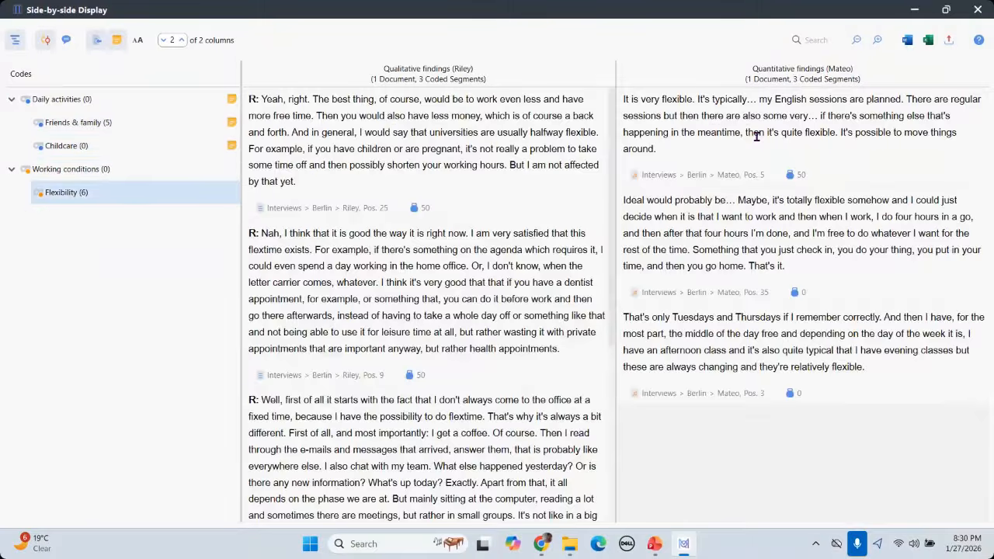
- Review the Flexibility segments and try the side-by-side display options for the code list, coded segments and comments
scroll(505, 275, "down", 1)
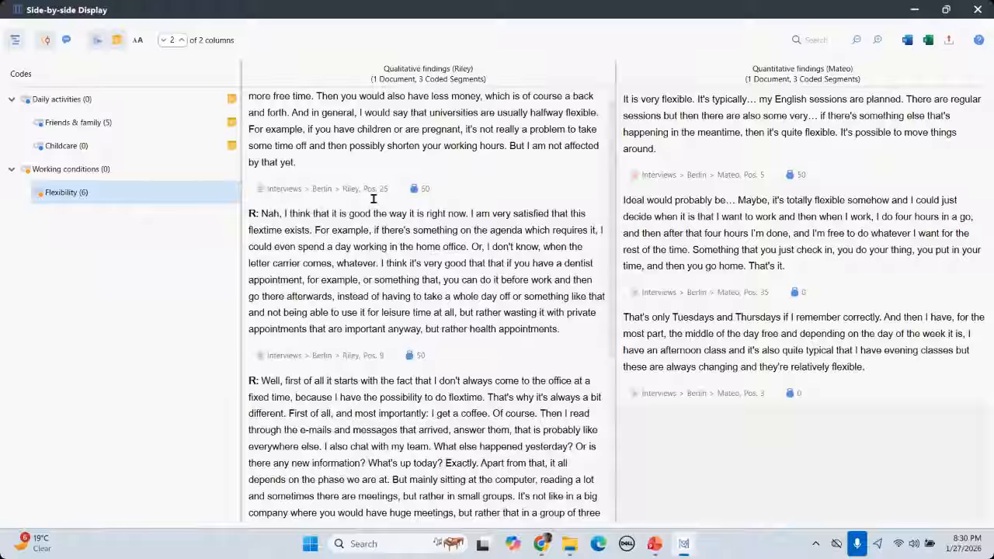
scroll(373, 199, "up", 1)
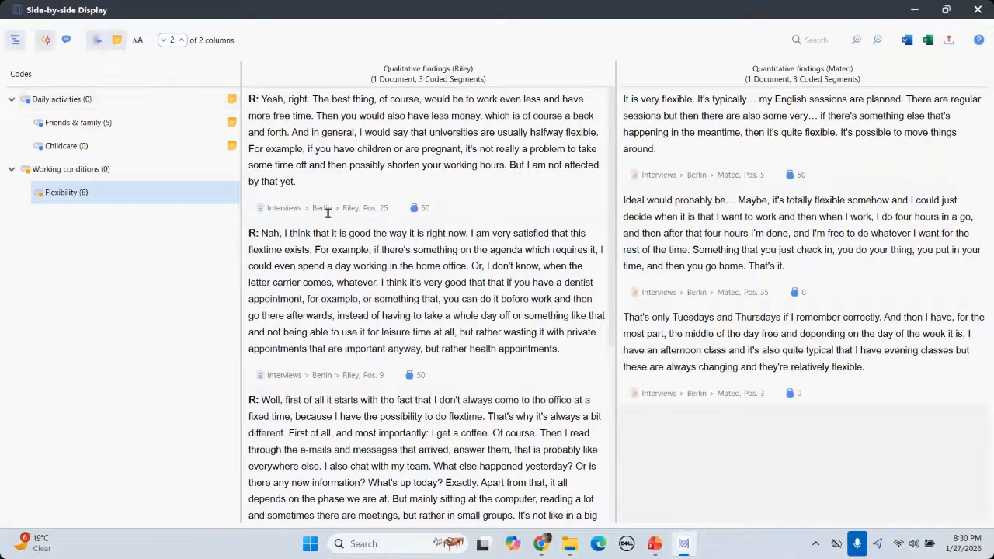
left_click(15, 45)
left_click(15, 44)
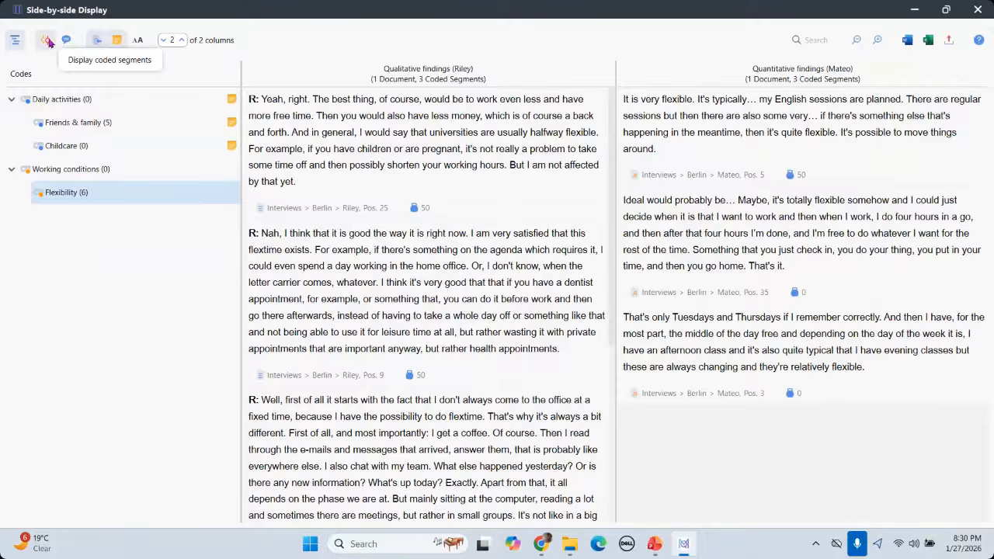
left_click(49, 42)
left_click(48, 42)
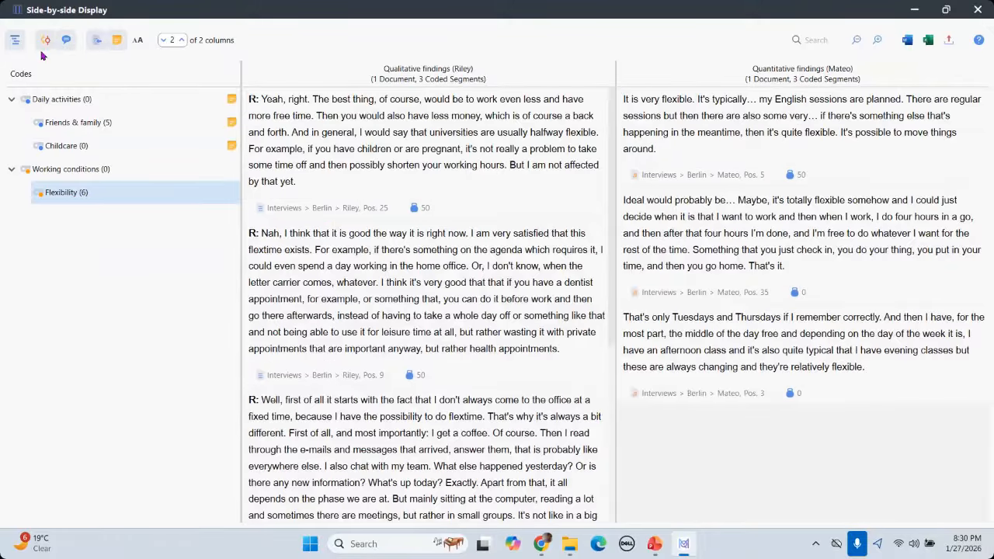
left_click(45, 44)
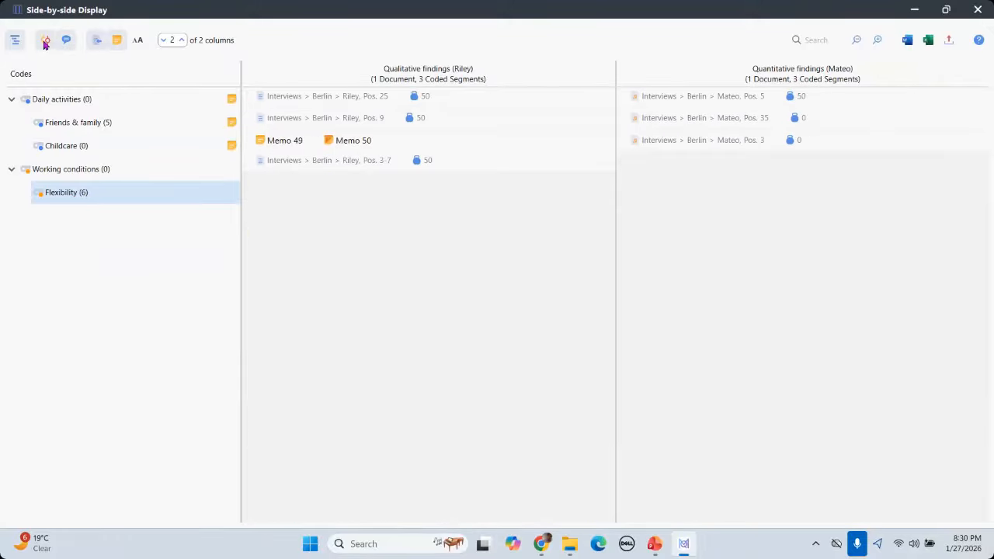
left_click(45, 45)
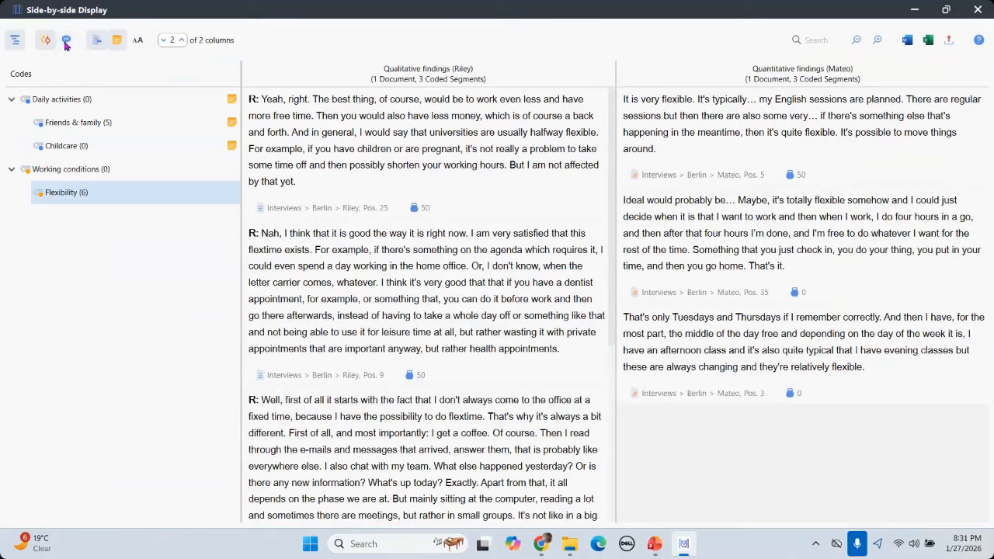
left_click(66, 43)
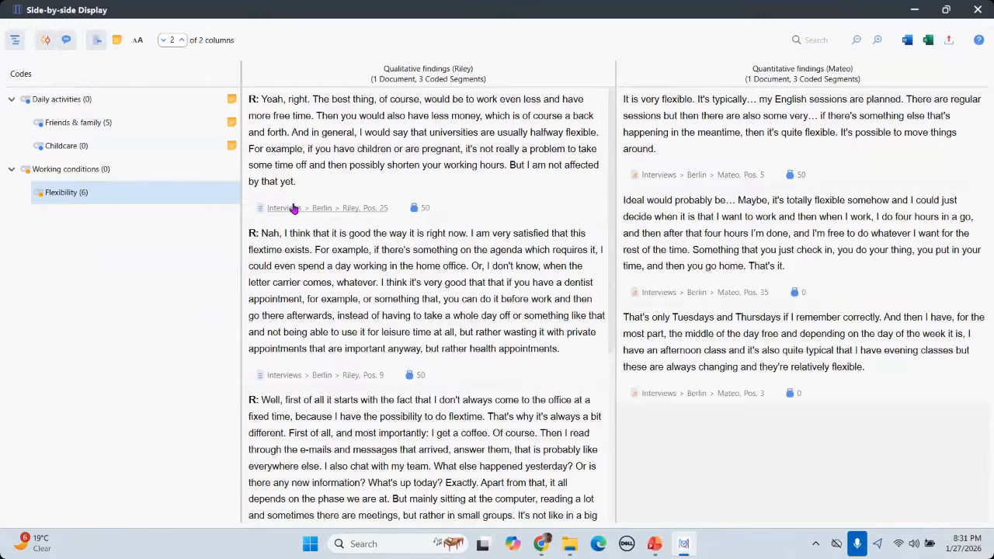
left_click(232, 125)
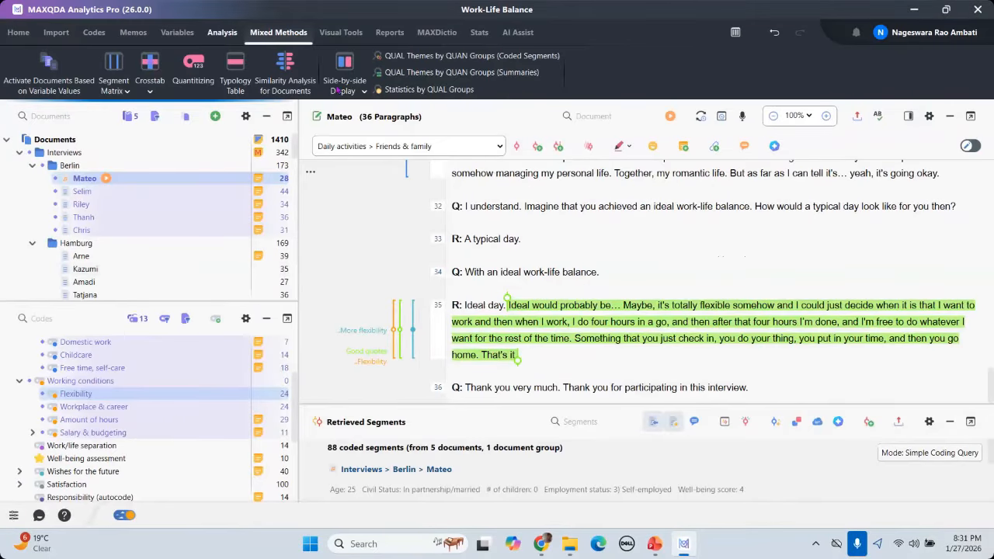
- Start another Side-by-side Display of Results for coded segments and remove the Childcare theme
left_click(335, 91)
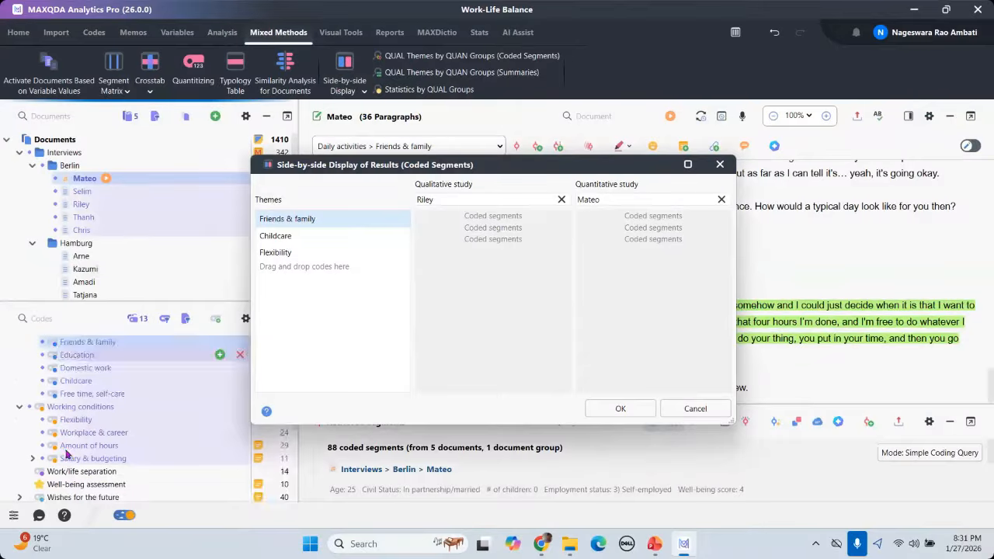
scroll(66, 450, "down", 1)
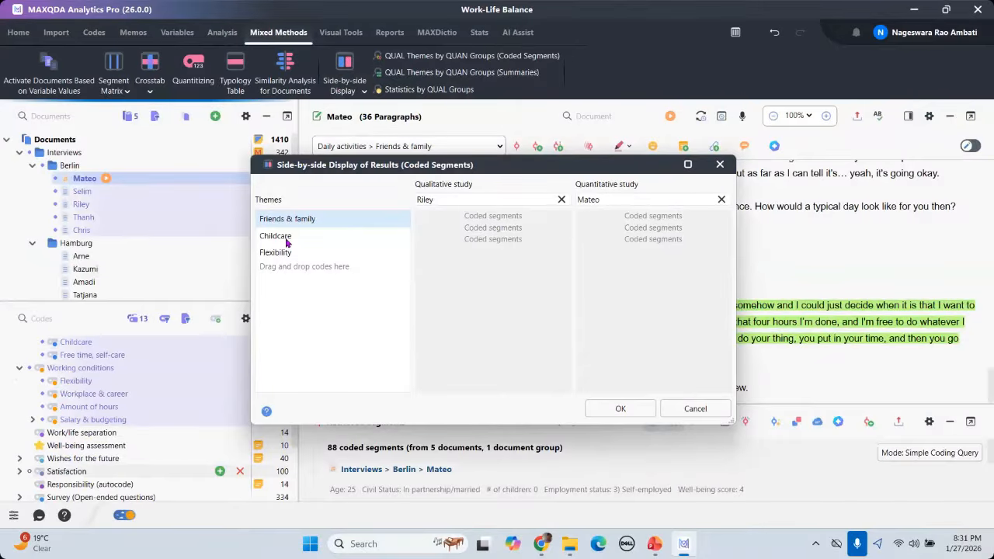
left_click(287, 240)
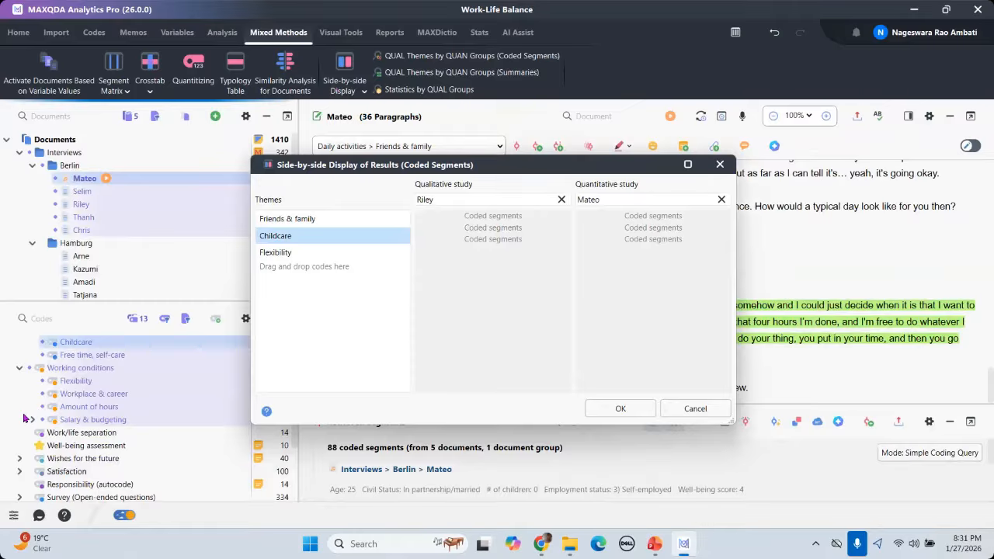
key("Delete")
- Add the themes Typical workday, Free time, self-care and Amount of hours, and generate the side-by-side display
scroll(86, 431, "down", 2)
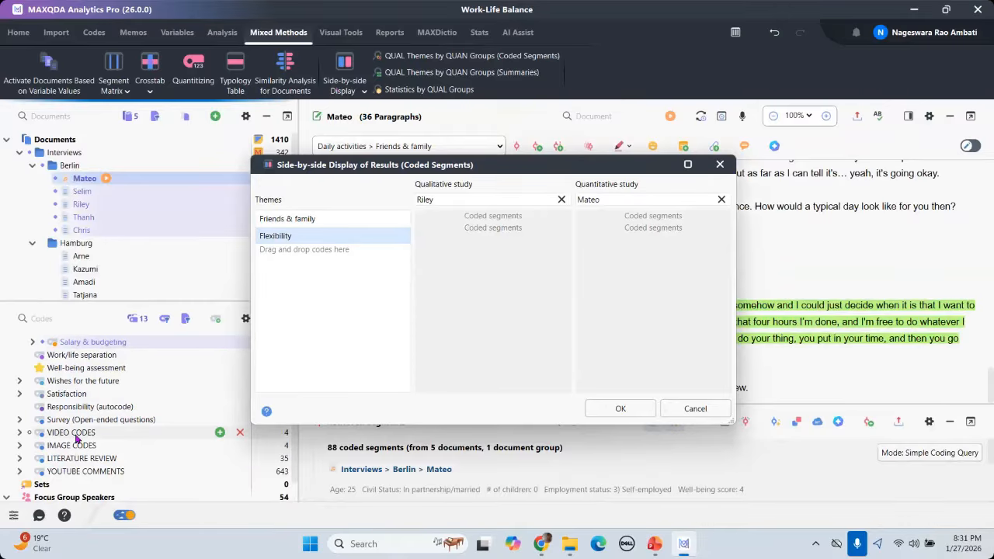
scroll(181, 411, "up", 1)
scroll(181, 412, "up", 3)
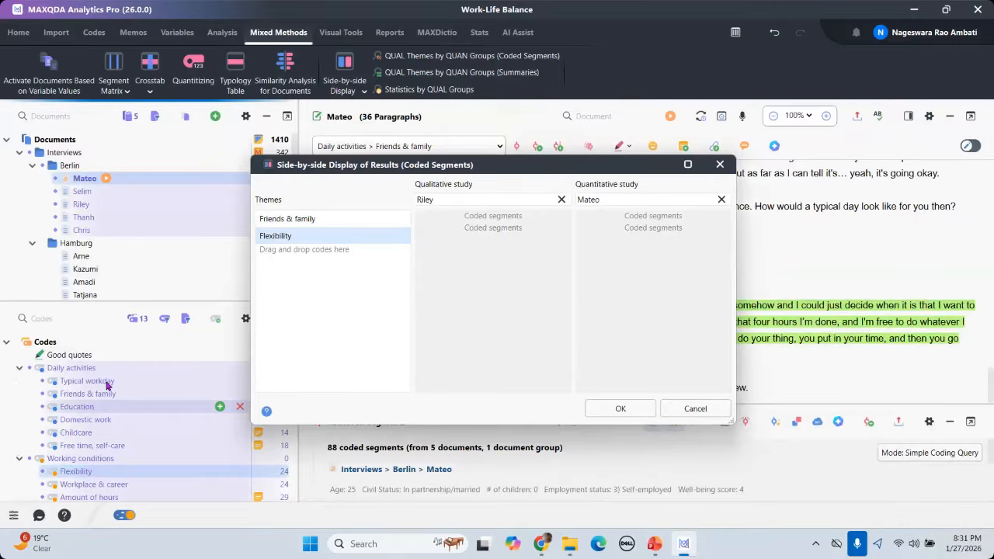
left_click_drag(107, 385, 312, 269)
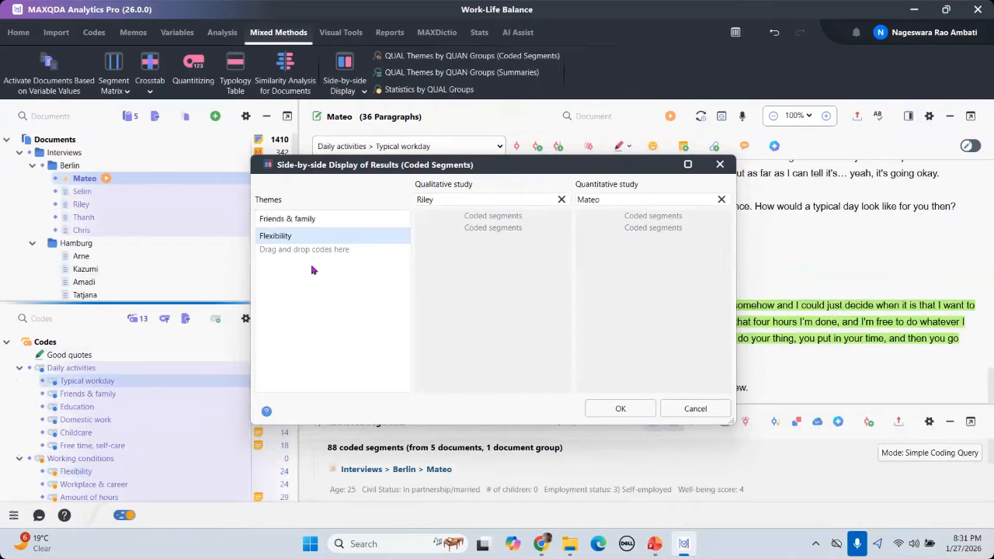
left_click(76, 407)
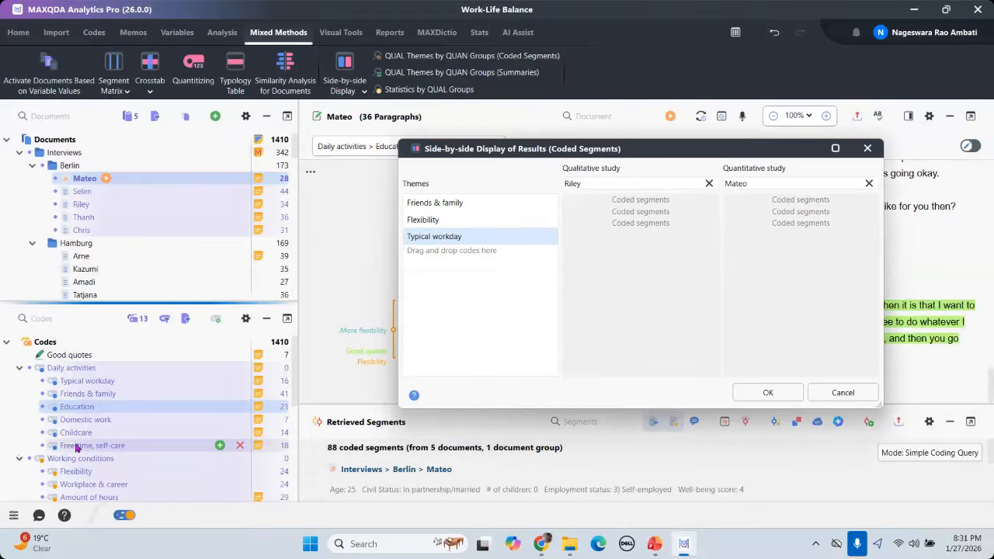
left_click_drag(76, 450, 481, 277)
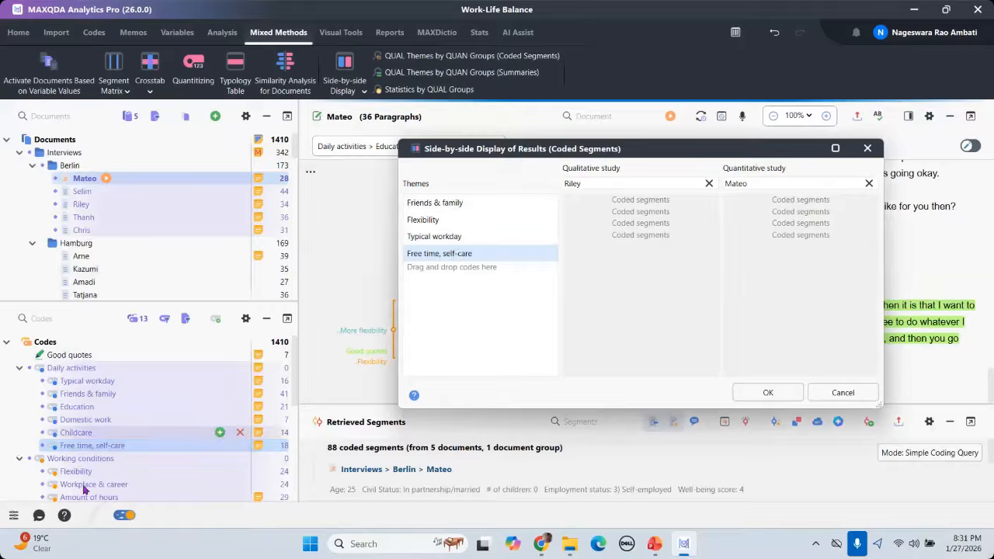
scroll(93, 474, "down", 1)
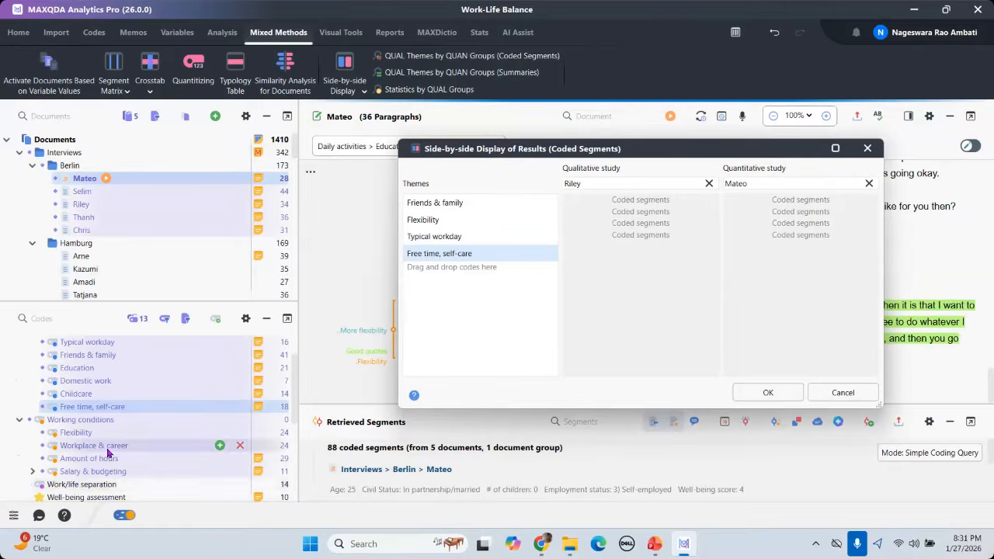
left_click_drag(107, 462, 497, 295)
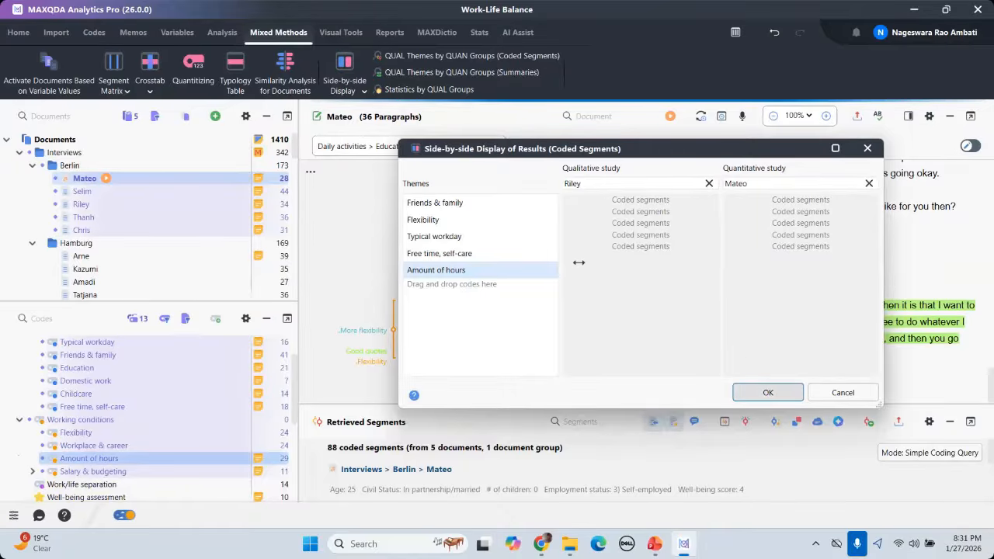
key("Return")
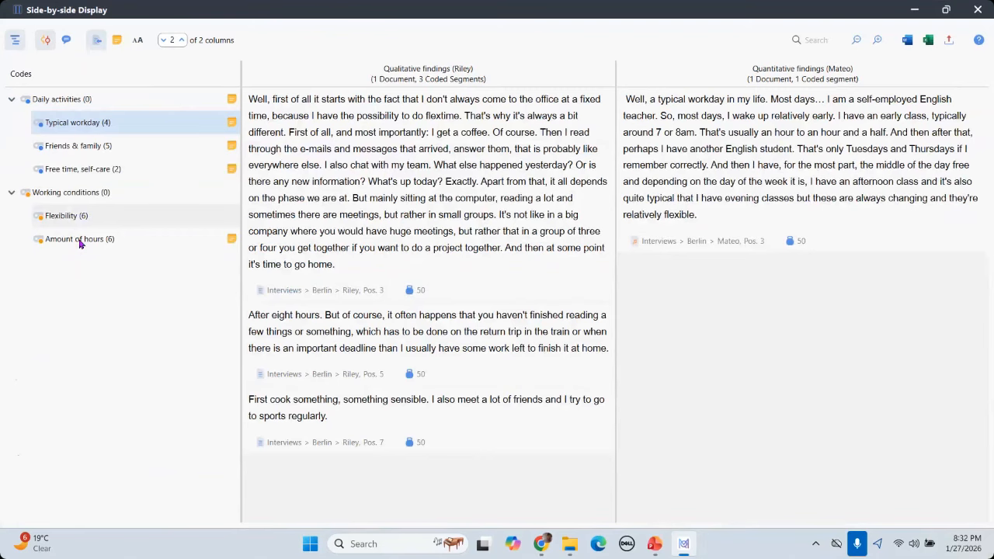
- Compare both interviews' Amount of hours segments and switch to the PowerPoint slide on QUAL Themes by QUAN Groups
left_click(80, 241)
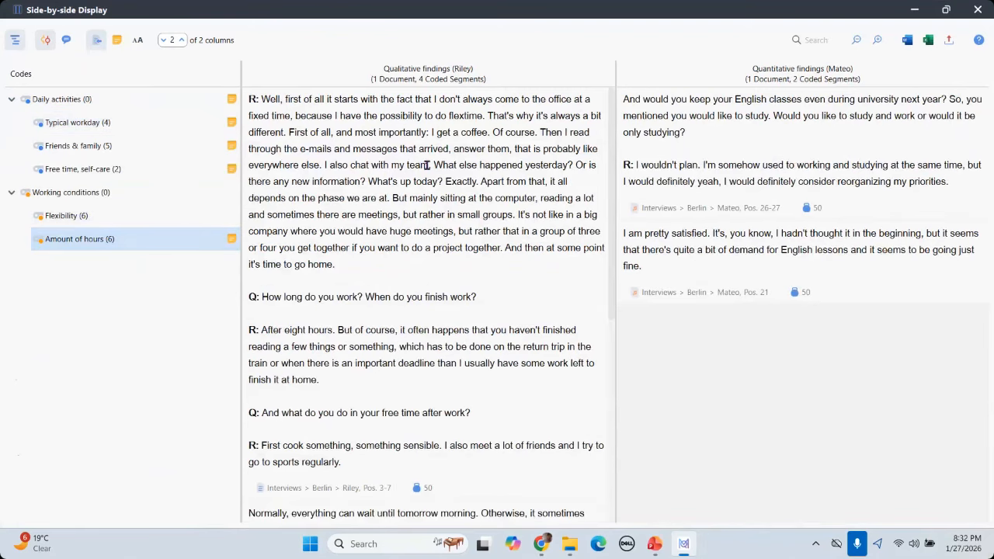
scroll(431, 273, "down", 3)
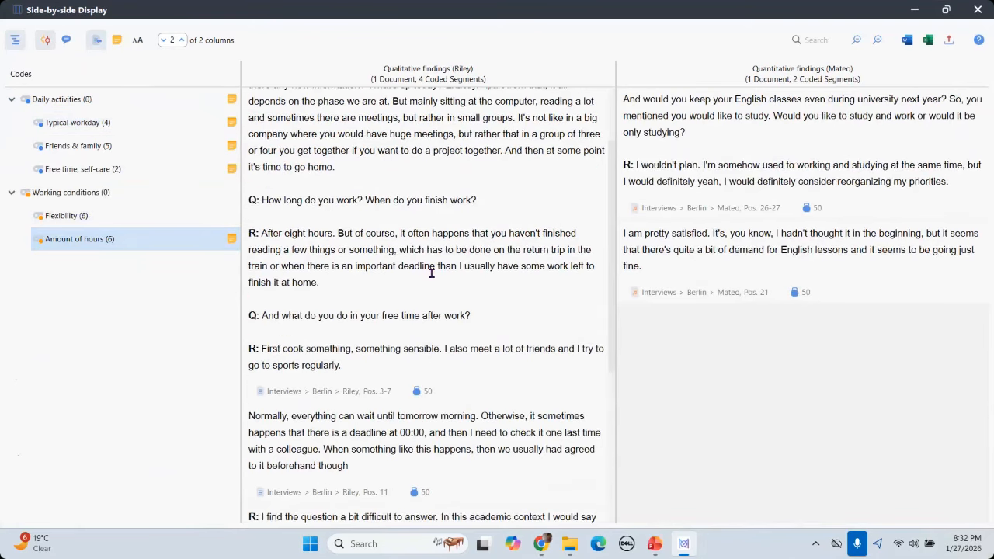
scroll(431, 272, "up", 3)
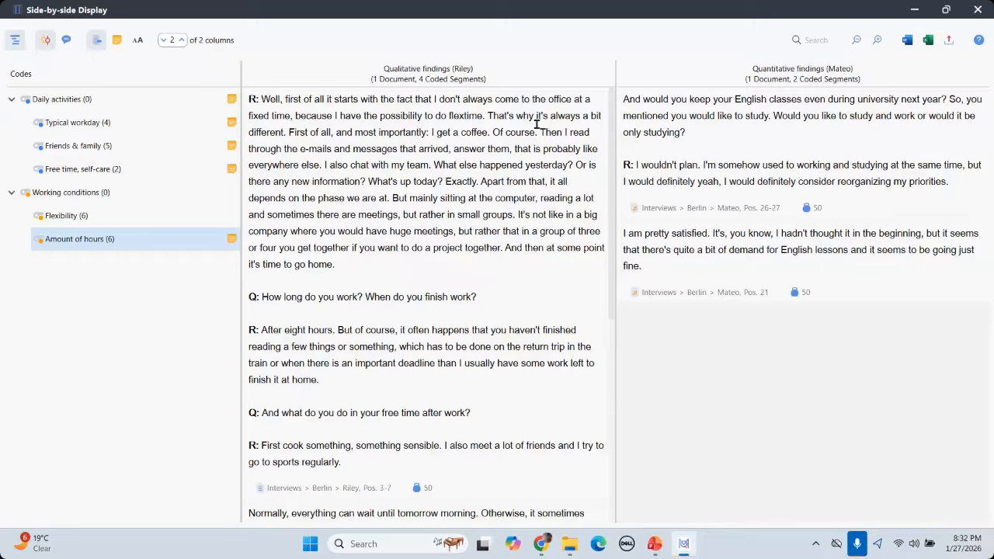
left_click(634, 295)
left_click(656, 545)
scroll(586, 284, "down", 1)
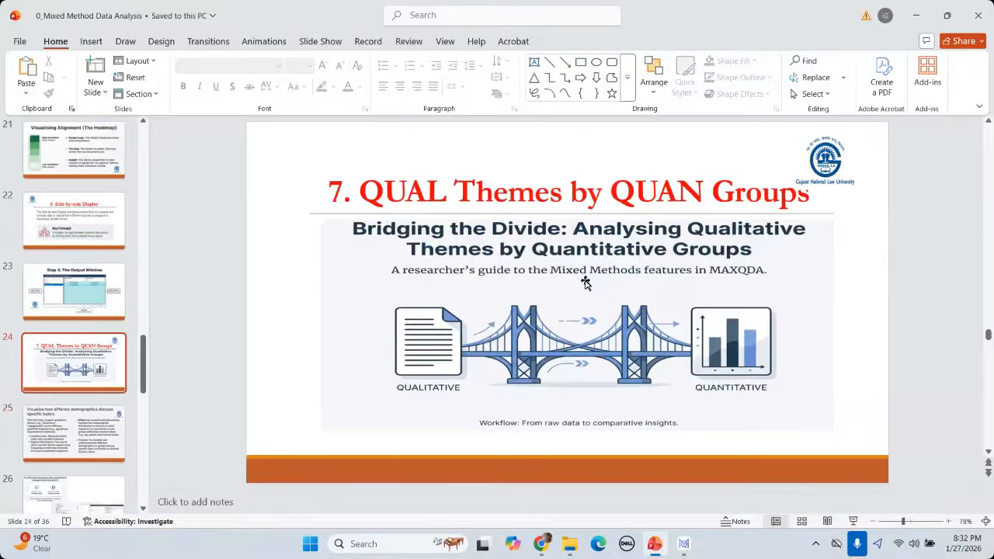
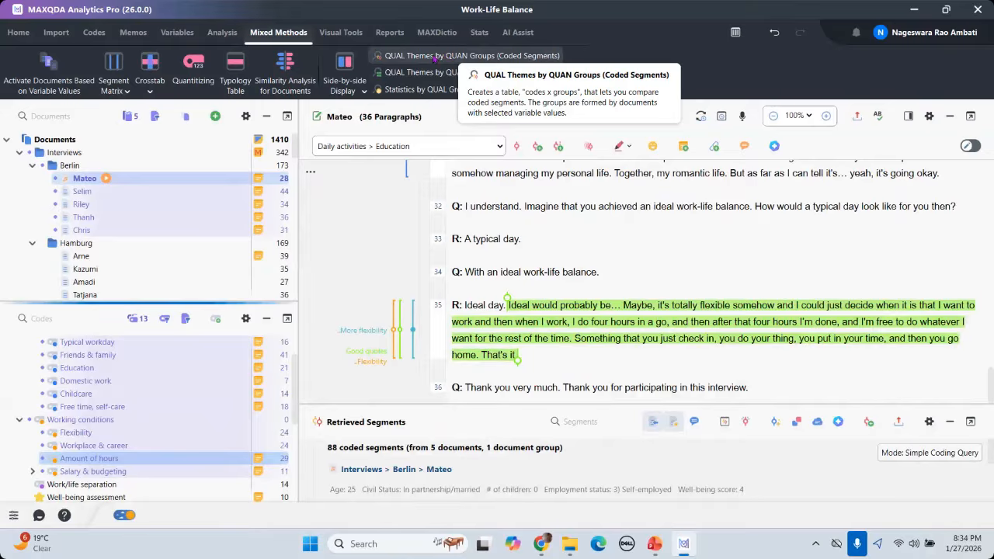
- In MAXQDA, start QUAL Themes by QUAN Groups for coded segments and add Friends & family as a theme
left_click(466, 56)
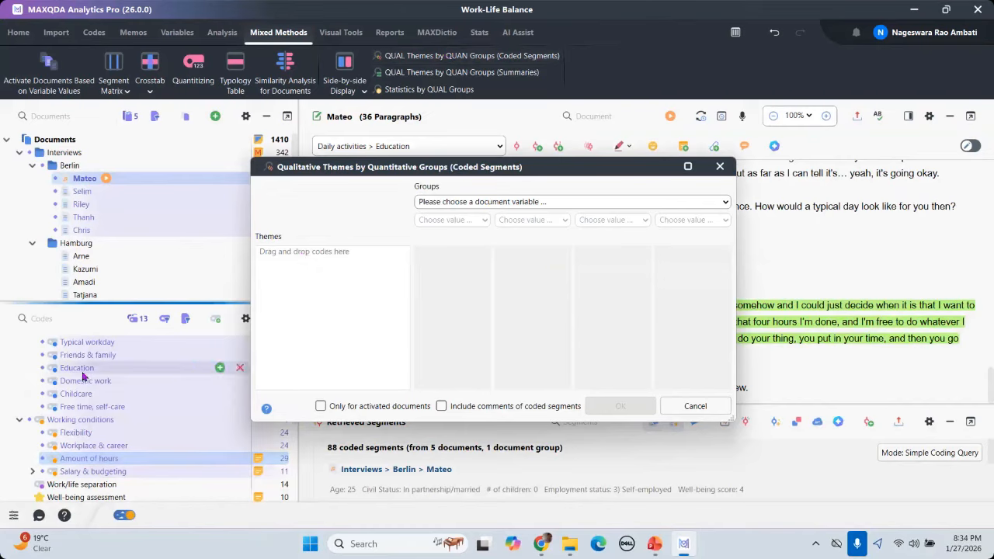
scroll(95, 401, "down", 3)
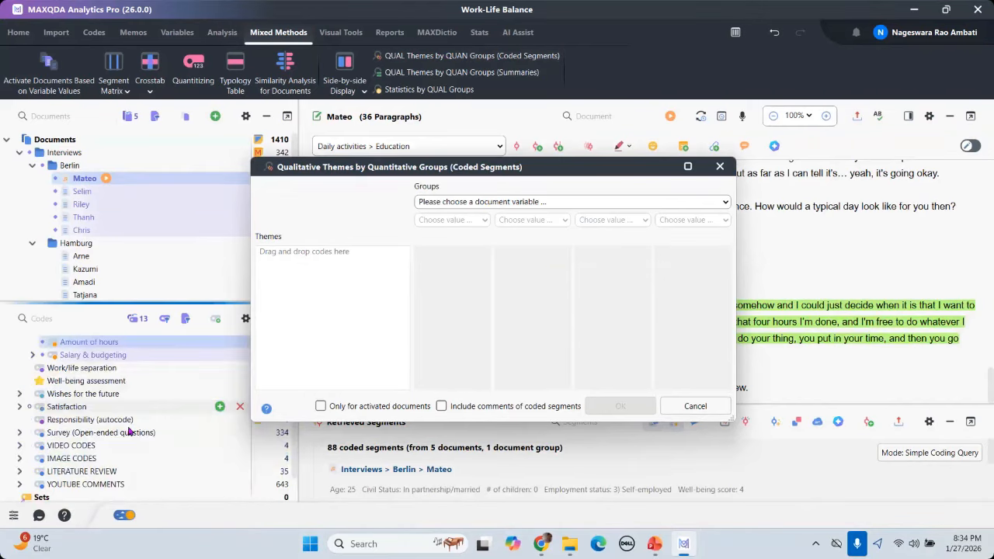
scroll(117, 407, "up", 4)
scroll(117, 407, "down", 4)
scroll(119, 404, "down", 2)
scroll(90, 451, "up", 2)
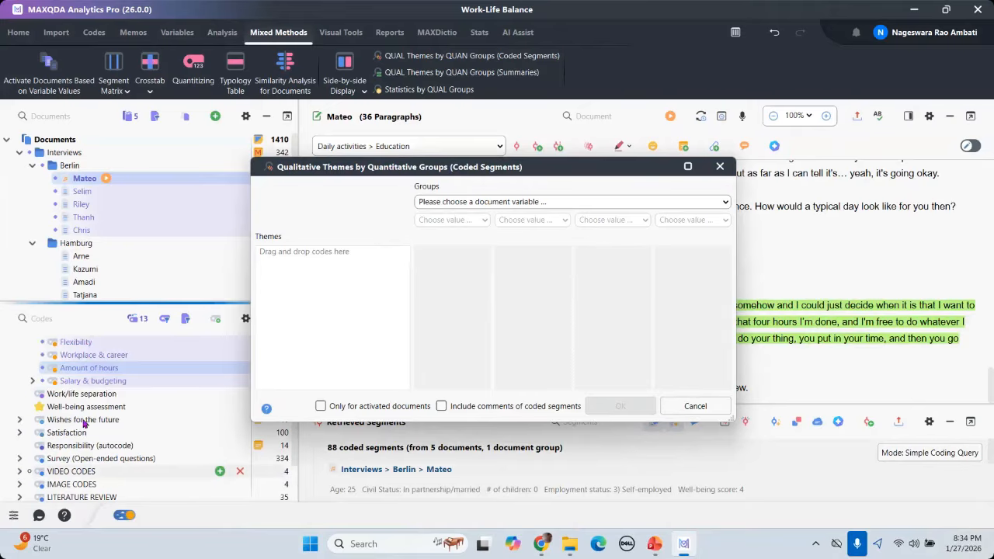
scroll(109, 405, "up", 3)
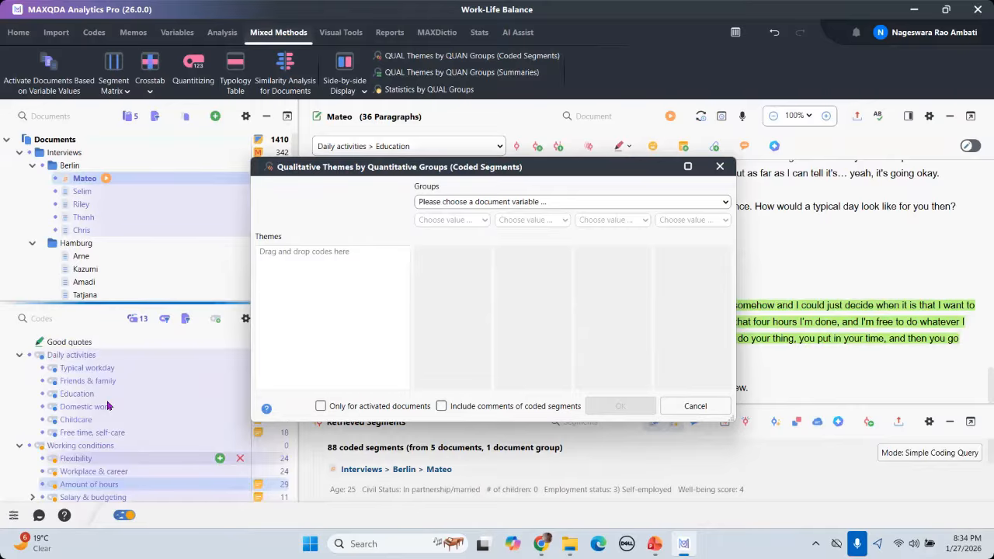
scroll(109, 406, "up", 1)
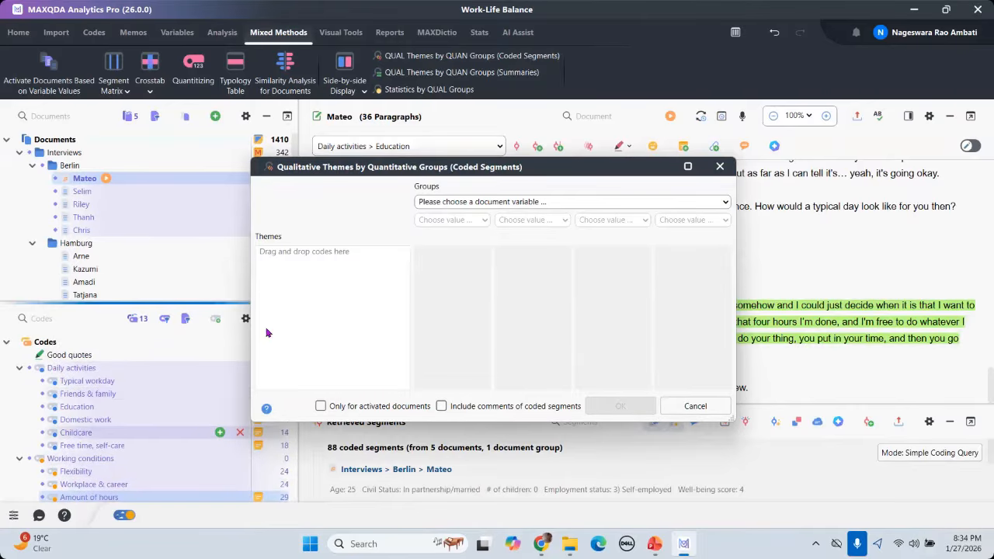
left_click_drag(477, 170, 568, 164)
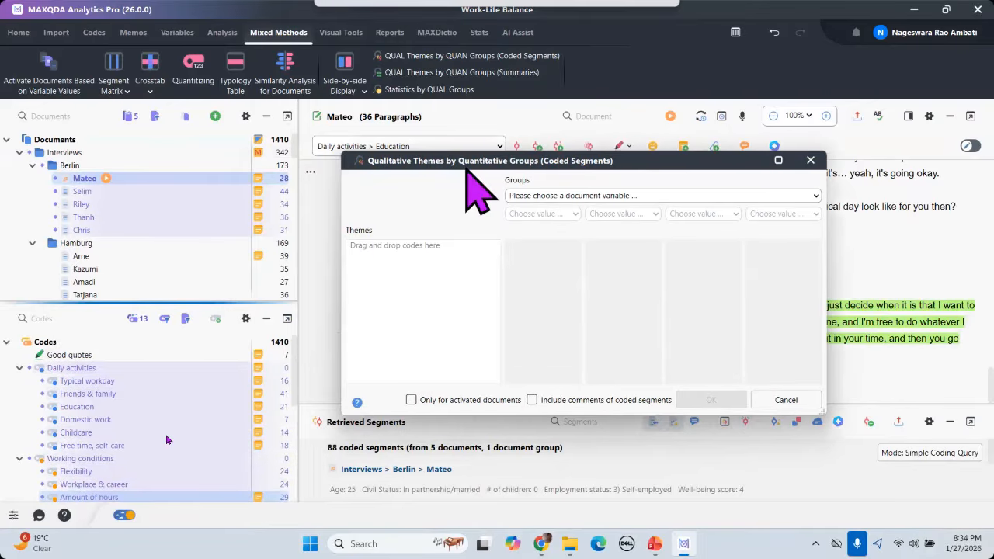
left_click_drag(466, 169, 520, 164)
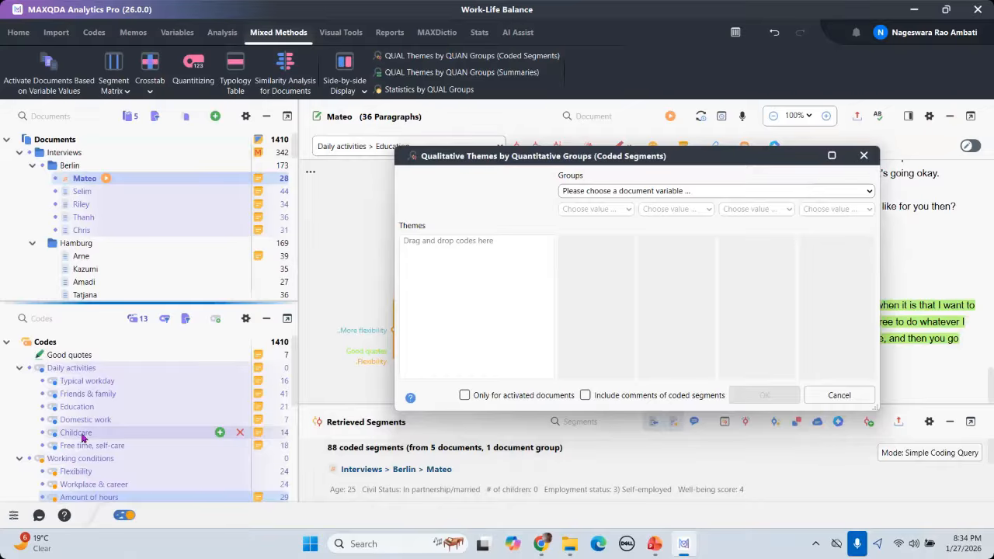
left_click_drag(91, 408, 461, 255)
left_click(100, 396)
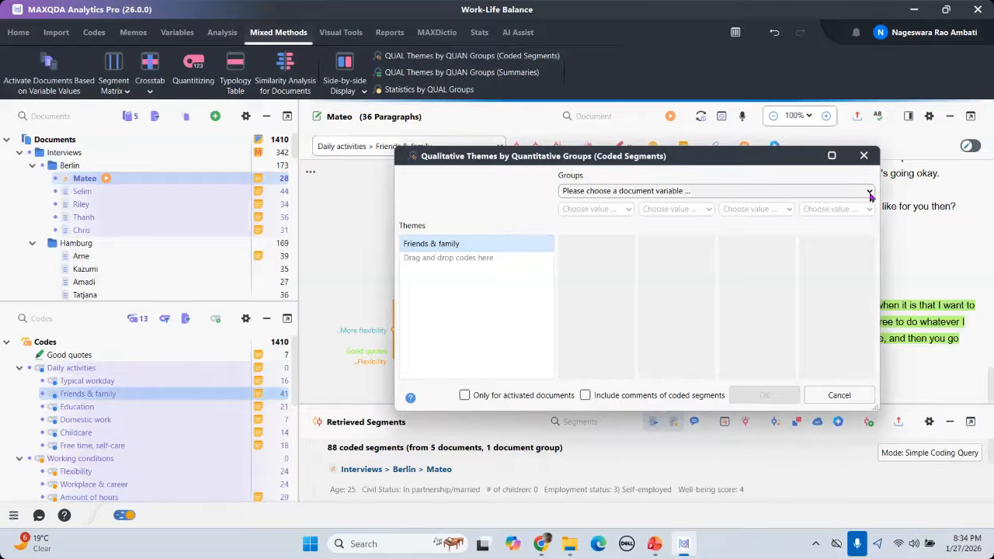
- Choose Civil Status as the document variable that defines the groups
left_click(870, 192)
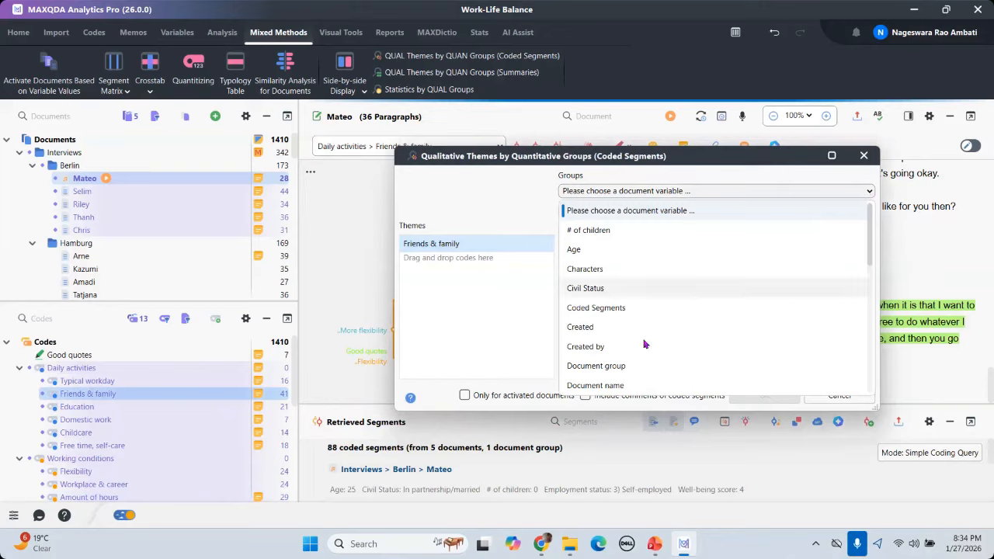
scroll(644, 344, "down", 3)
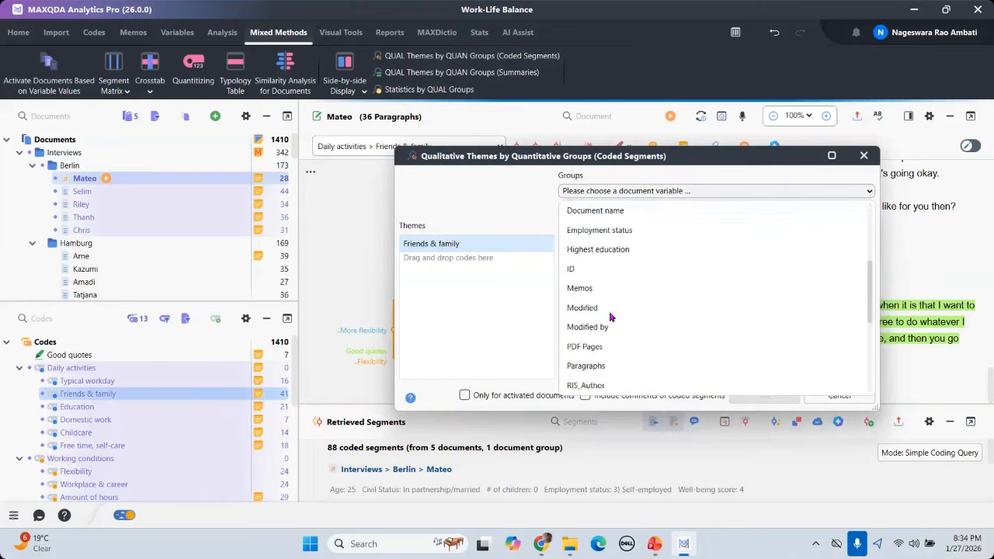
scroll(610, 316, "up", 3)
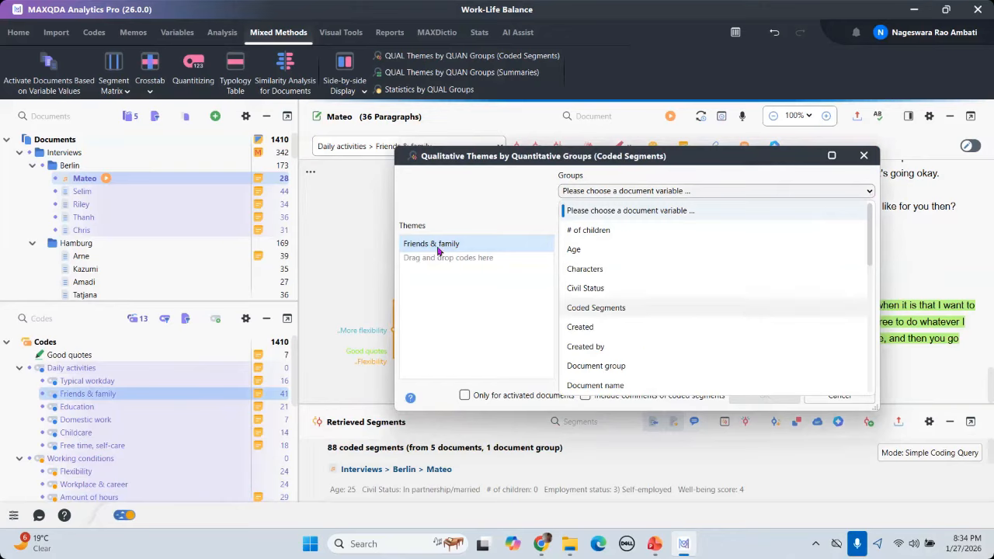
left_click(606, 289)
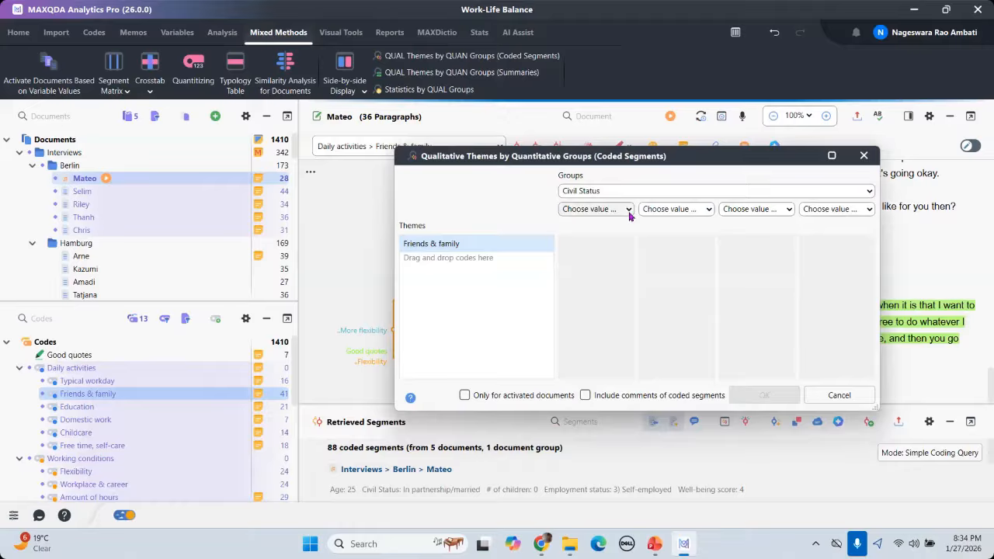
- Set the four groups to In partnership/married, Separated/divorced, Single and Widowed, and generate the coded segments display
left_click(630, 211)
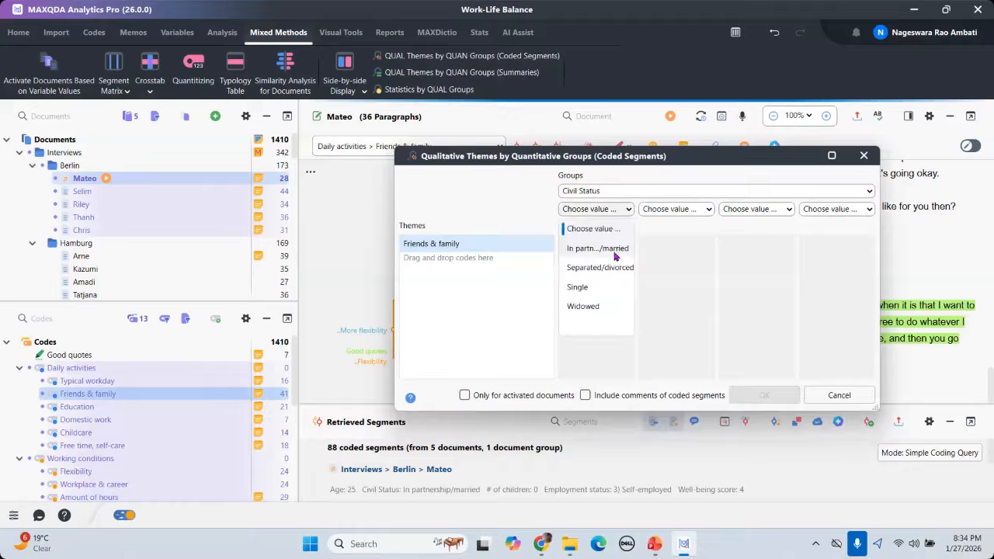
left_click(598, 249)
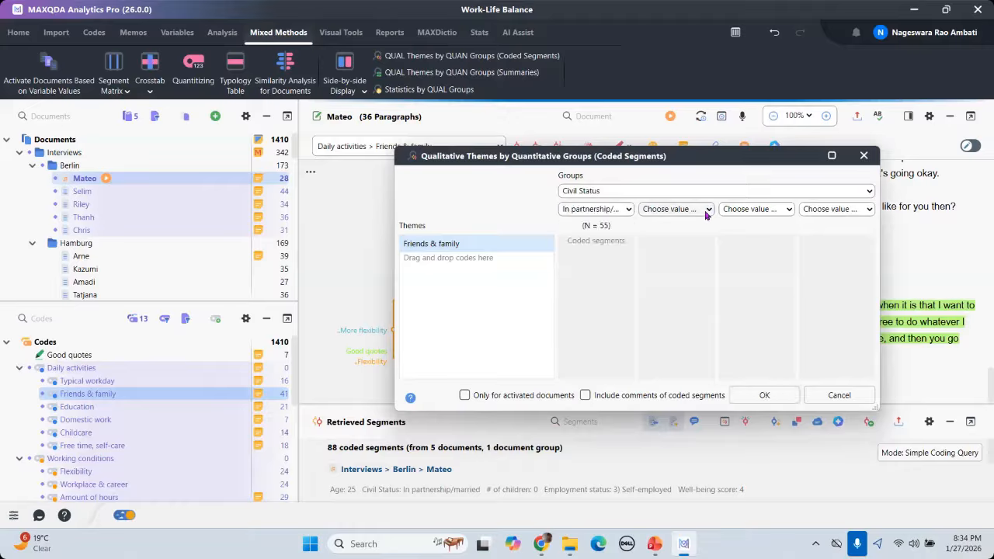
left_click(709, 212)
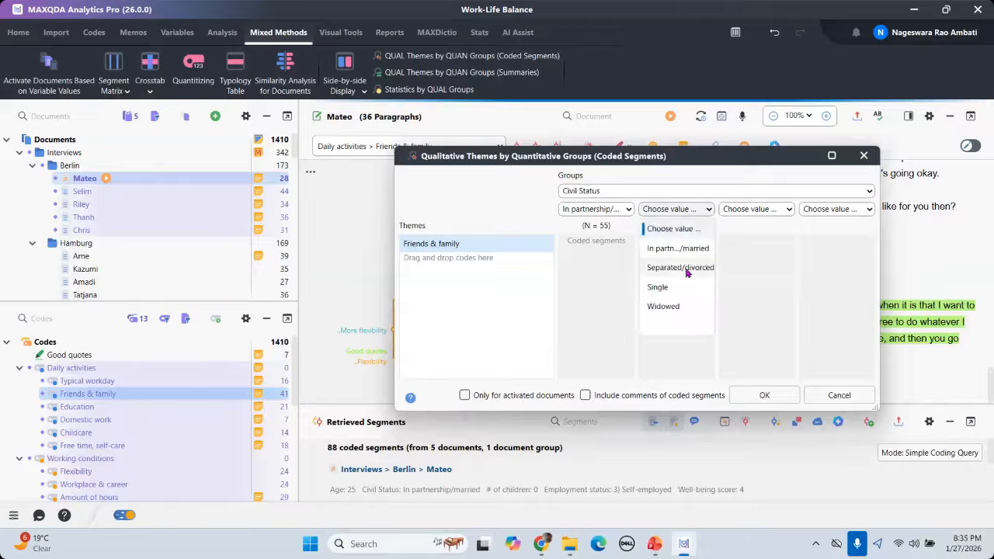
left_click(687, 269)
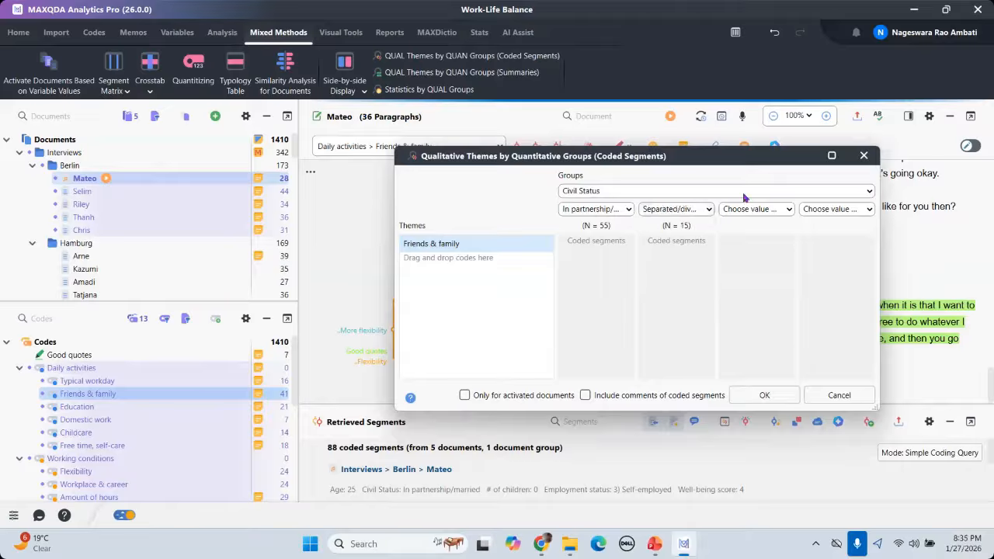
left_click(744, 287)
left_click(869, 210)
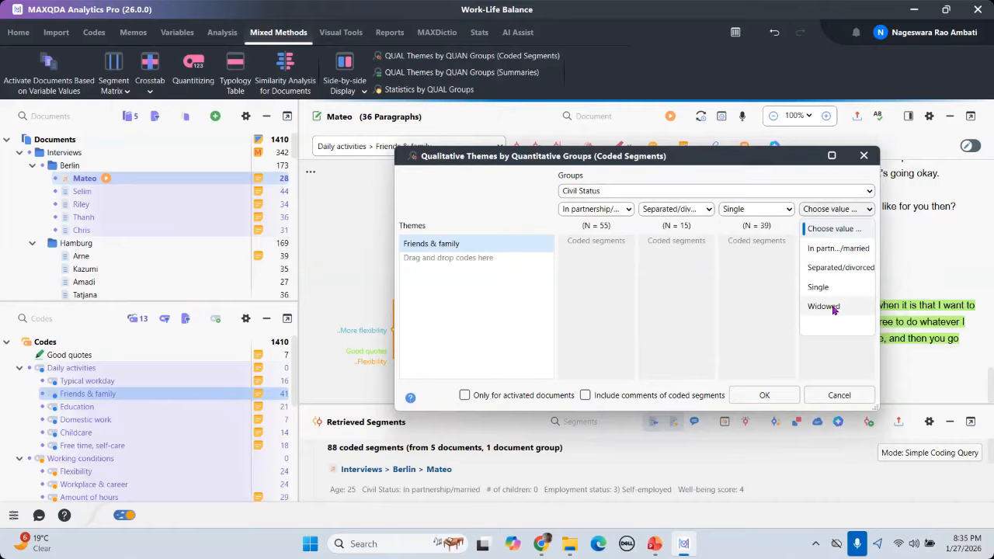
left_click(824, 306)
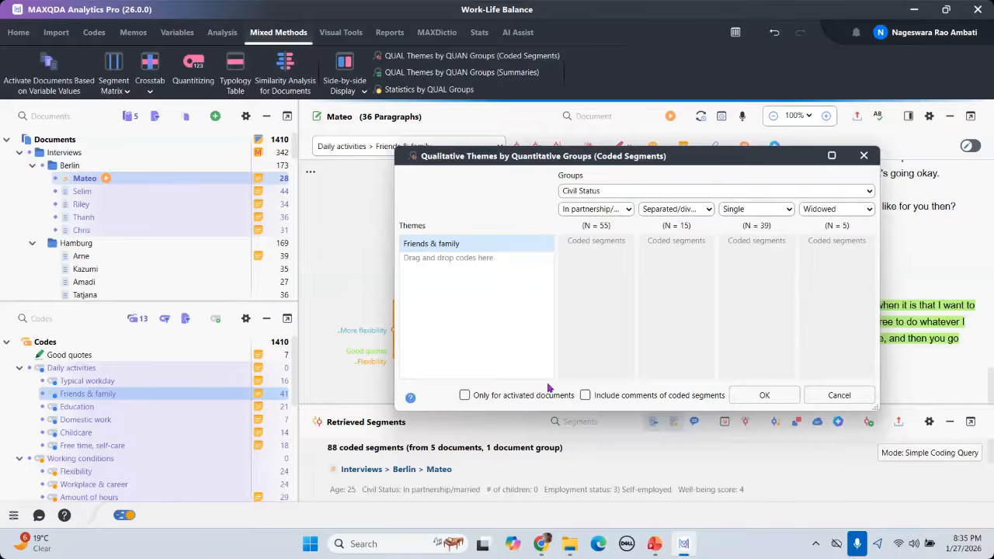
left_click(765, 397)
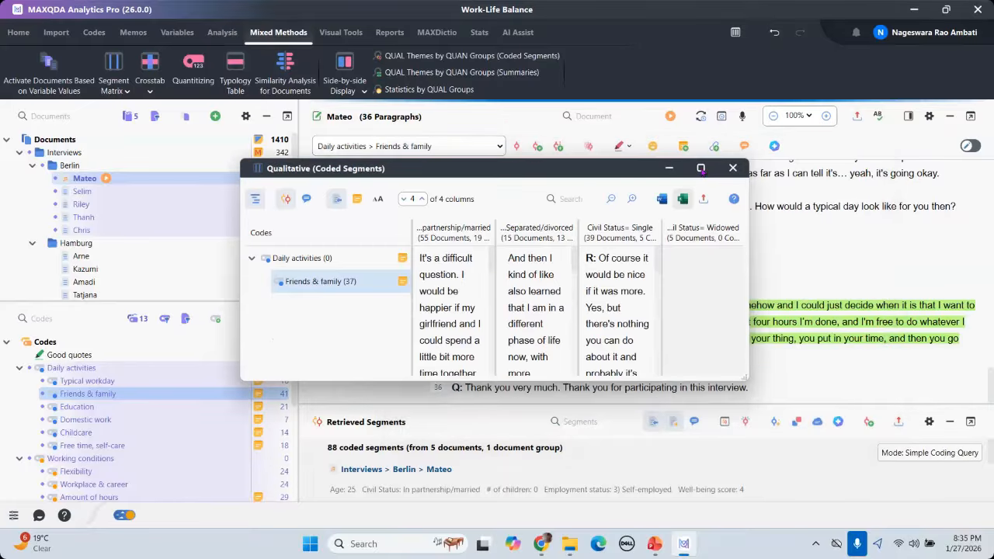
- Maximize the results and read the Friends & family segments of the In partnership/married group
left_click(701, 168)
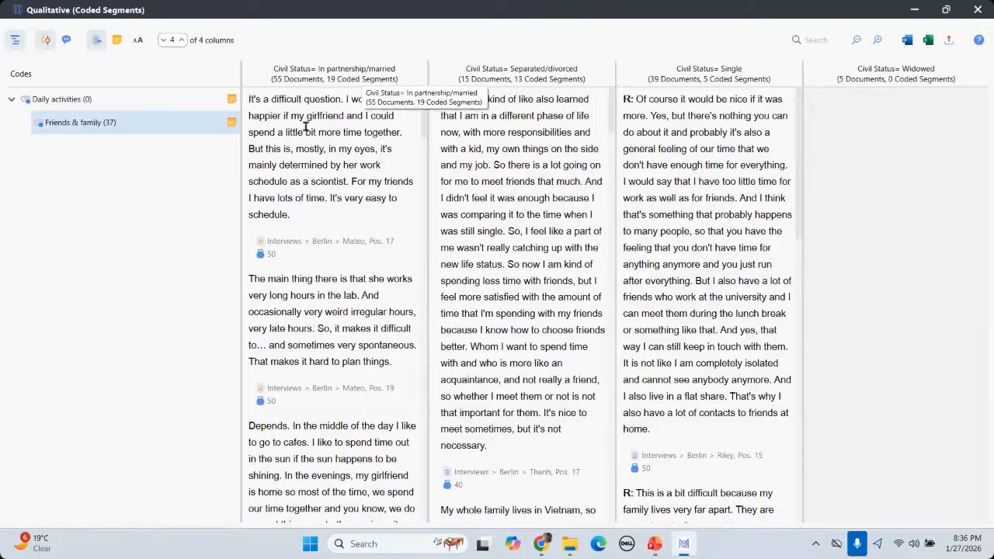
scroll(329, 225, "down", 2)
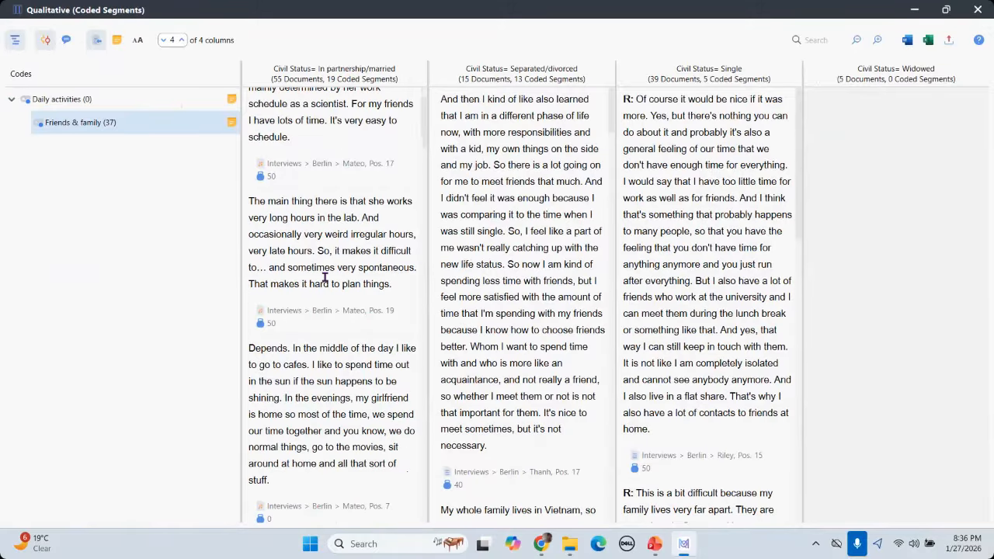
scroll(325, 278, "down", 10)
scroll(325, 278, "down", 1)
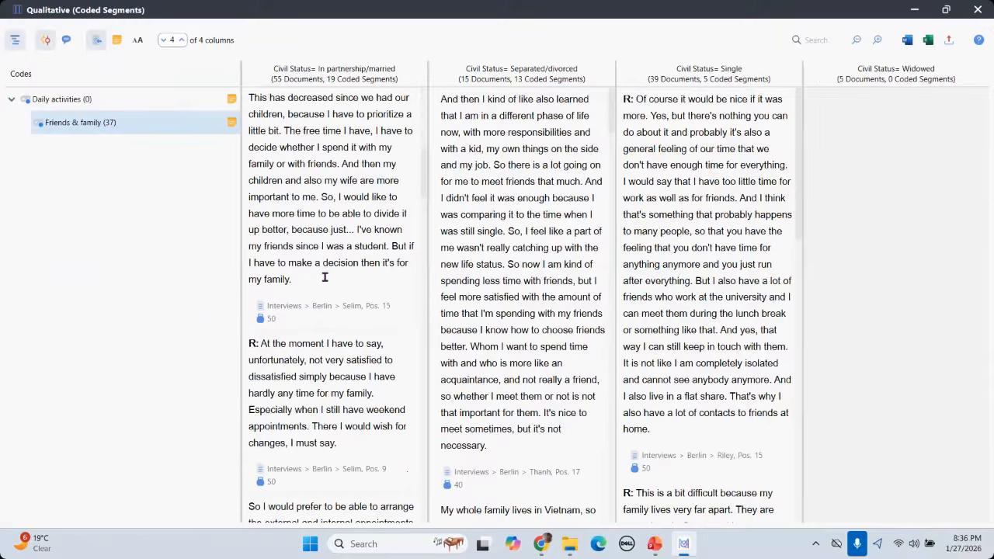
scroll(325, 277, "down", 10)
scroll(330, 125, "up", 1)
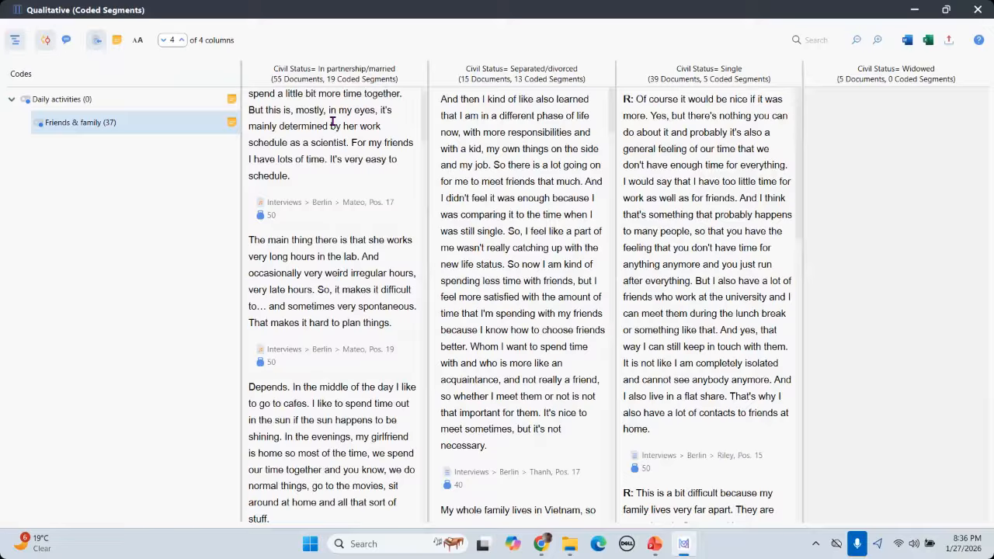
left_click_drag(330, 127, 356, 437)
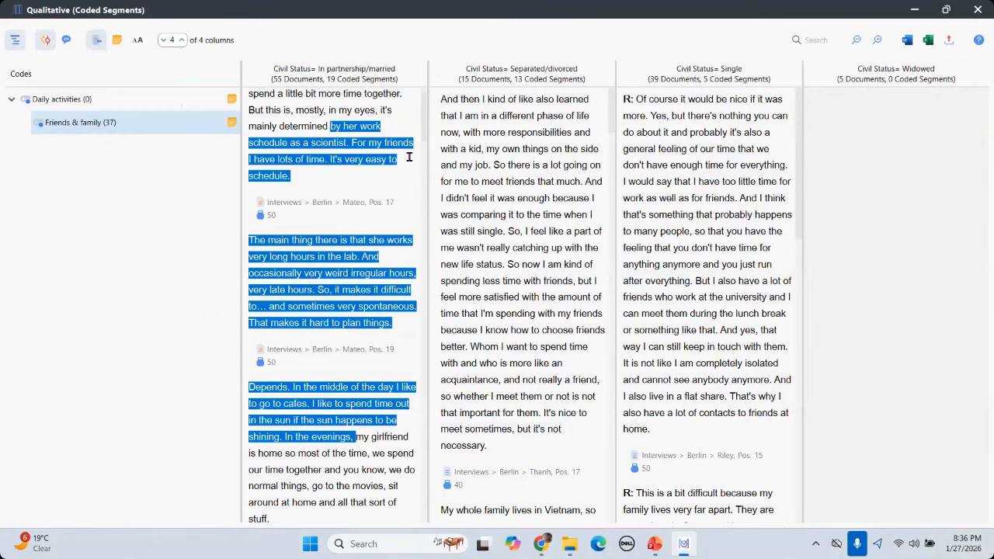
- Switch the code hierarchy display off and on again, and close the civil status results
left_click(16, 45)
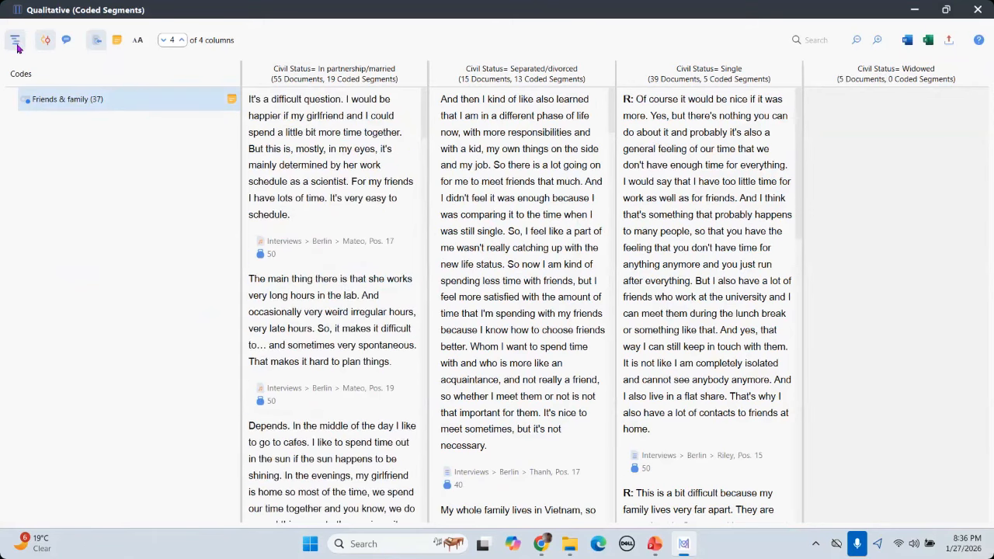
left_click(17, 43)
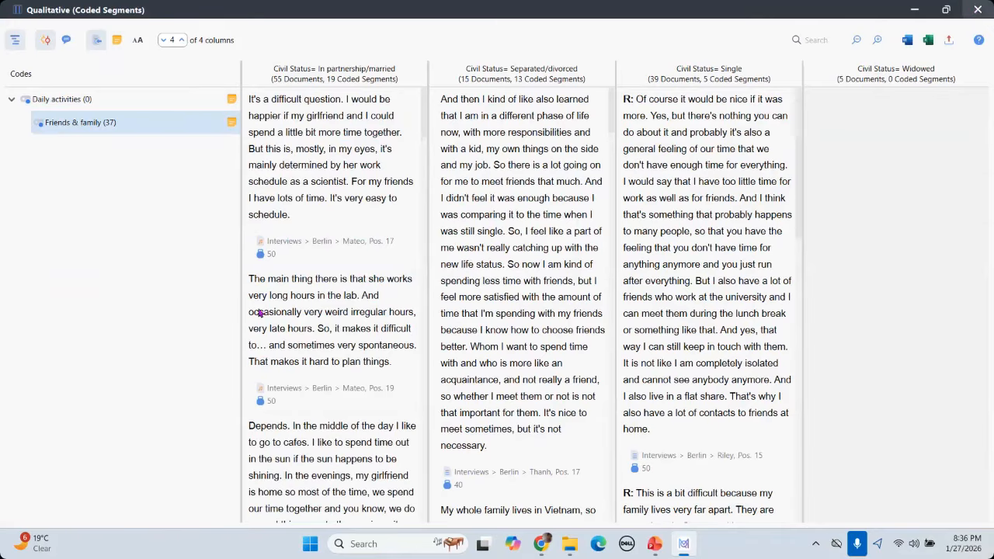
left_click(978, 10)
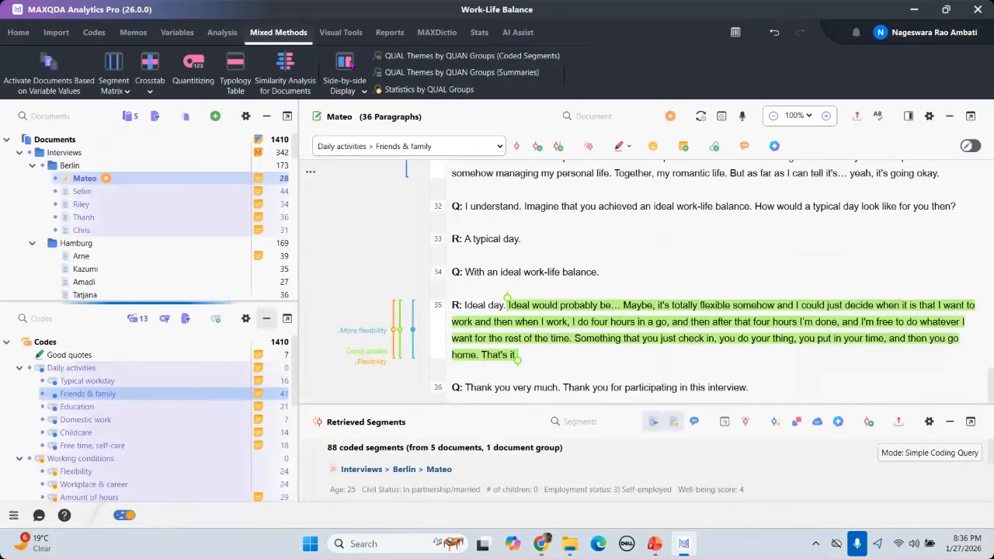
- Reopen QUAL Themes by QUAN Groups for coded segments, maximize it, and set the group variable to # of children
left_click(464, 58)
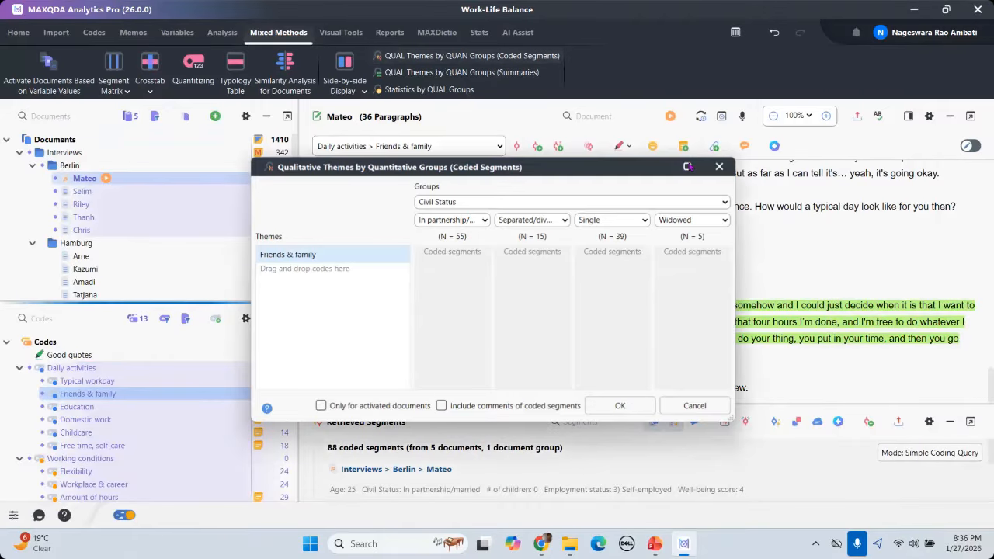
left_click(688, 166)
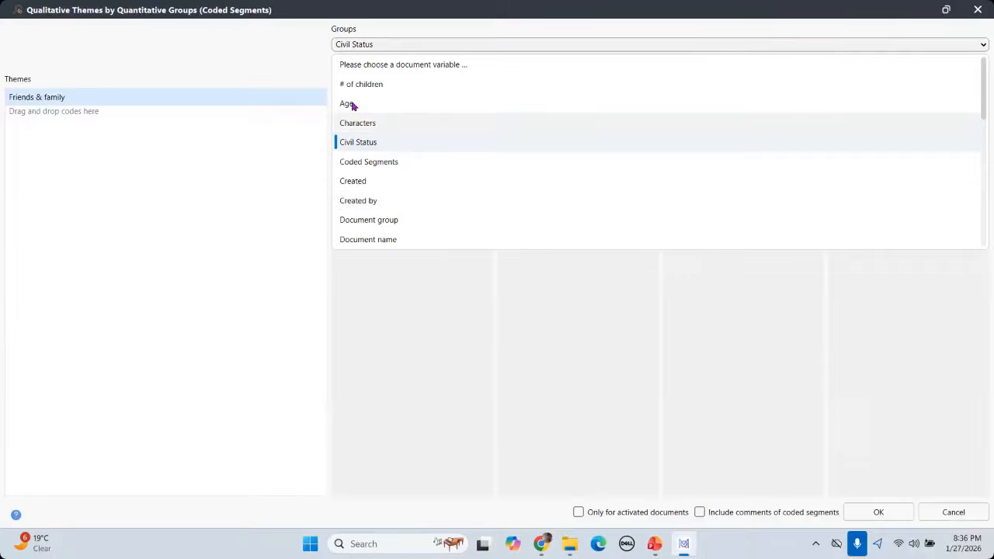
left_click(588, 104)
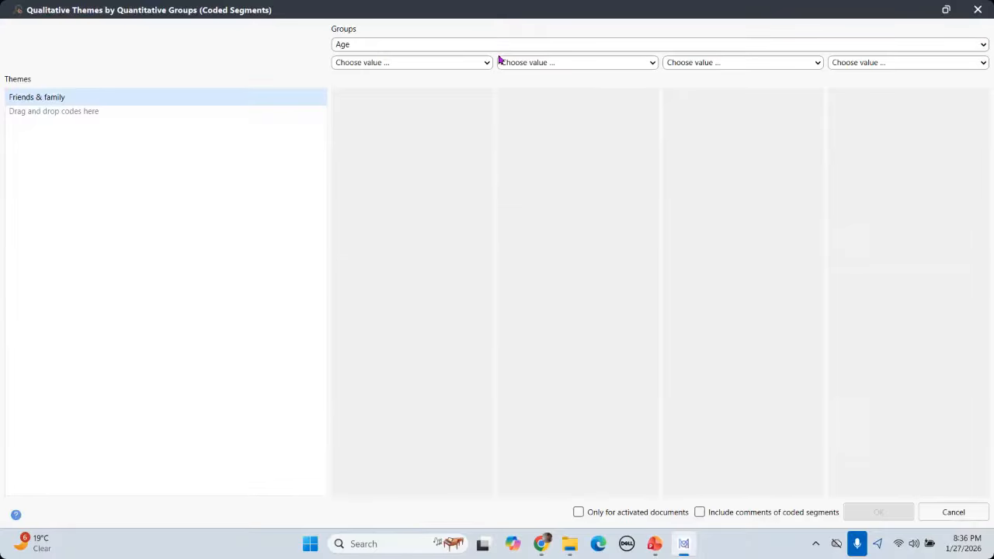
left_click(488, 65)
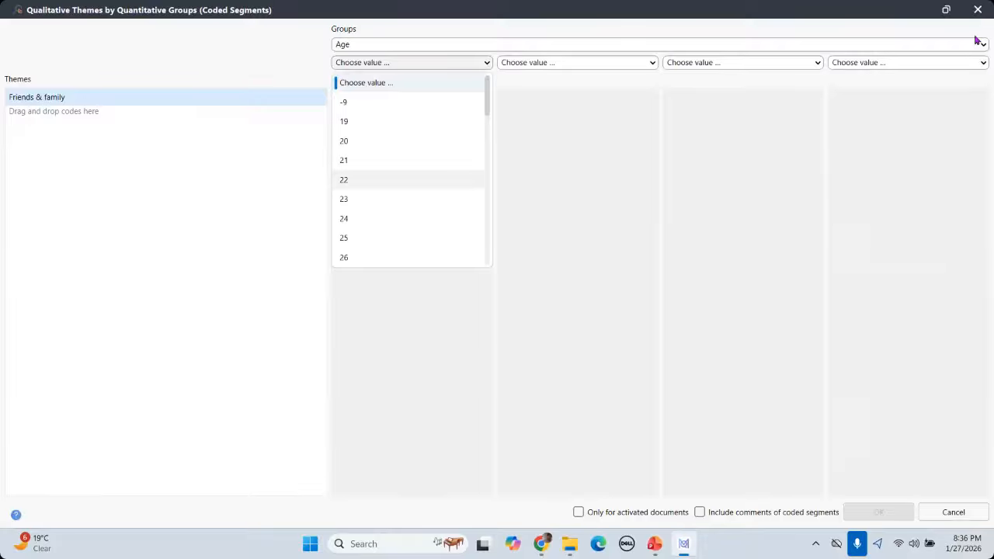
left_click(395, 44)
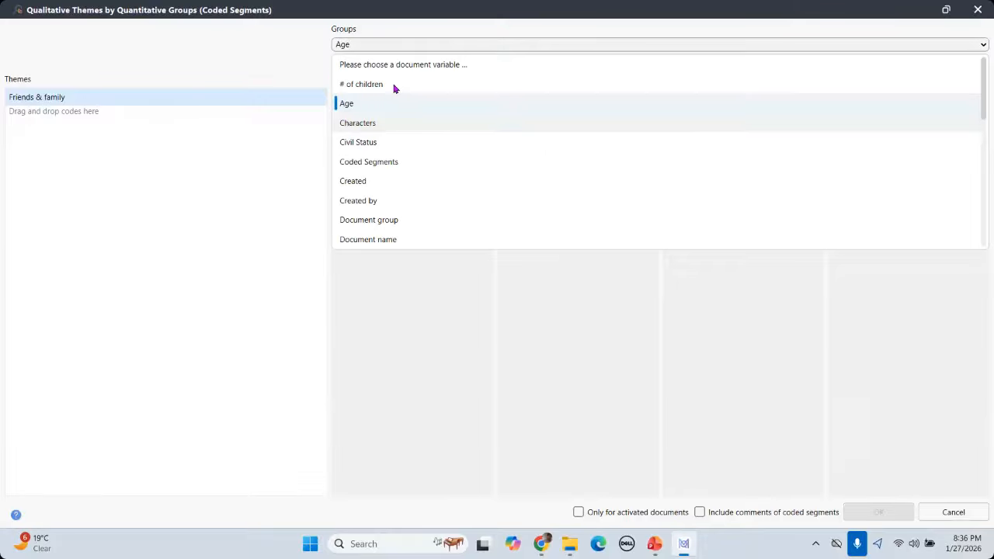
left_click(477, 84)
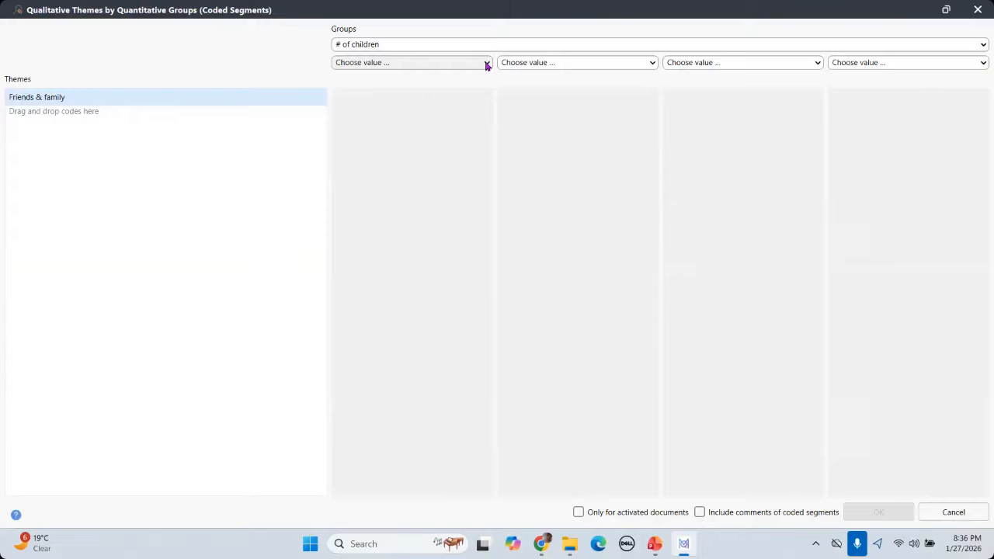
- Set the four groups to 0, 1, 2 and 3 children, and generate the coded segments display
left_click(487, 66)
left_click(479, 79)
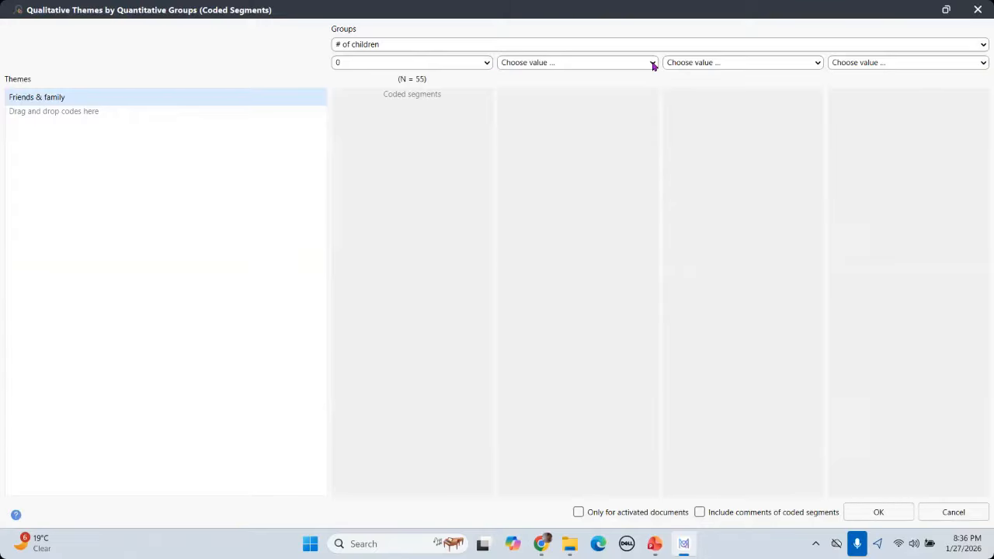
left_click(653, 66)
left_click(653, 92)
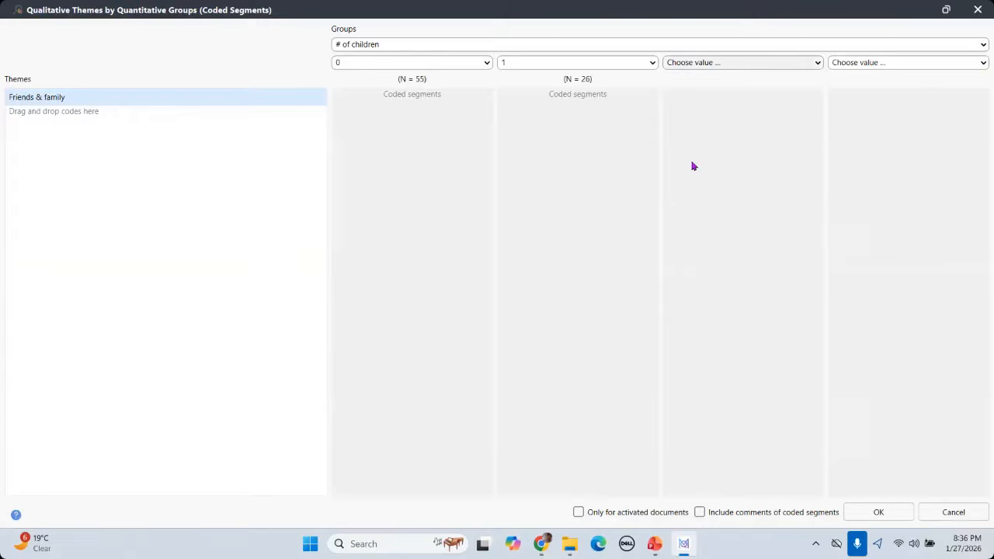
left_click(818, 64)
left_click(812, 160)
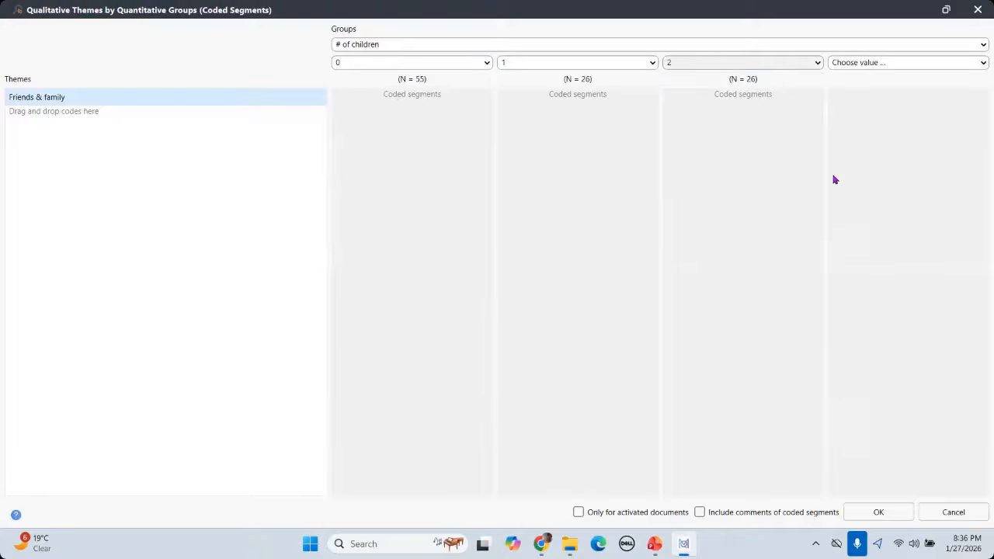
left_click(839, 62)
left_click(830, 180)
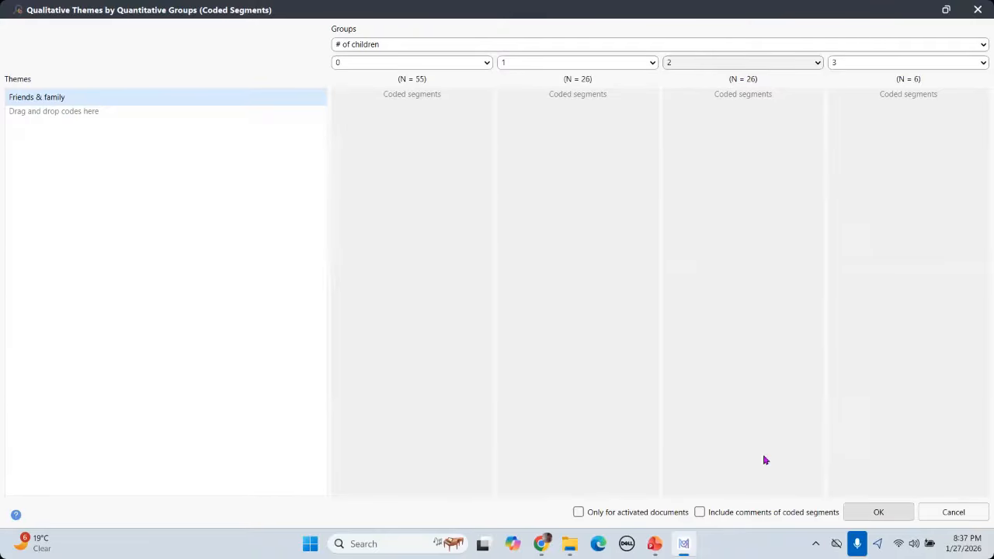
key("Return")
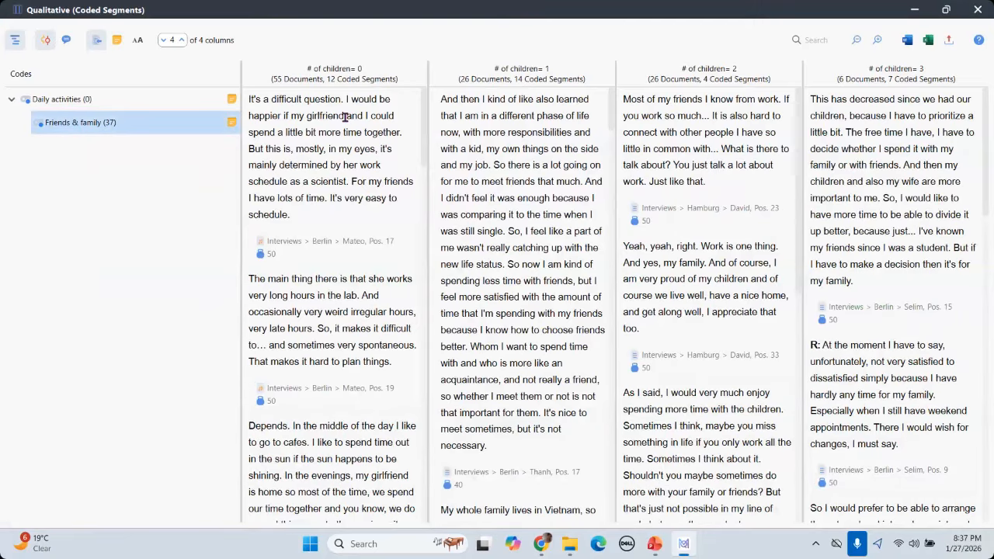
- Examine the Friends & family segments of the group without children alongside the other groups
scroll(337, 176, "down", 1)
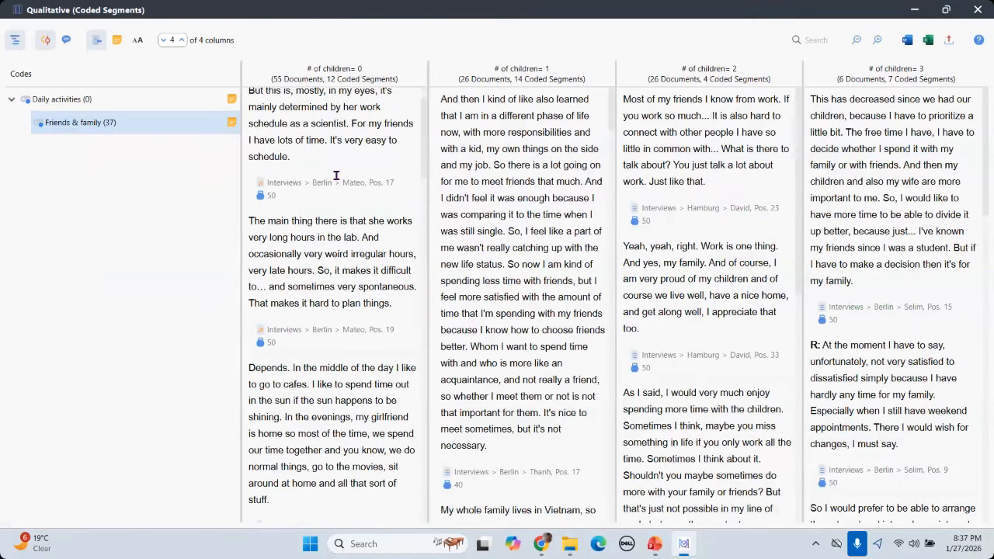
scroll(336, 175, "down", 1)
scroll(336, 175, "down", 3)
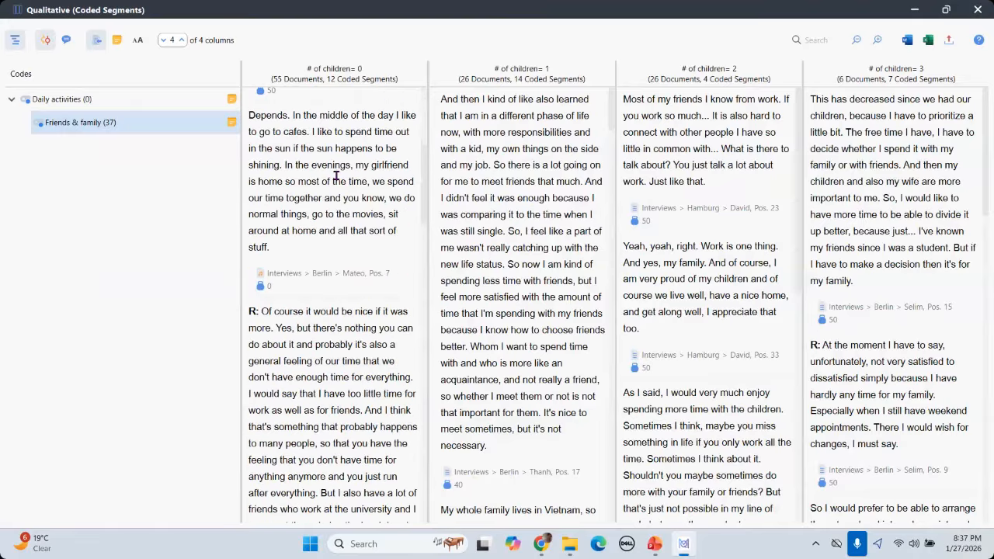
scroll(336, 176, "down", 1)
scroll(336, 176, "down", 1)
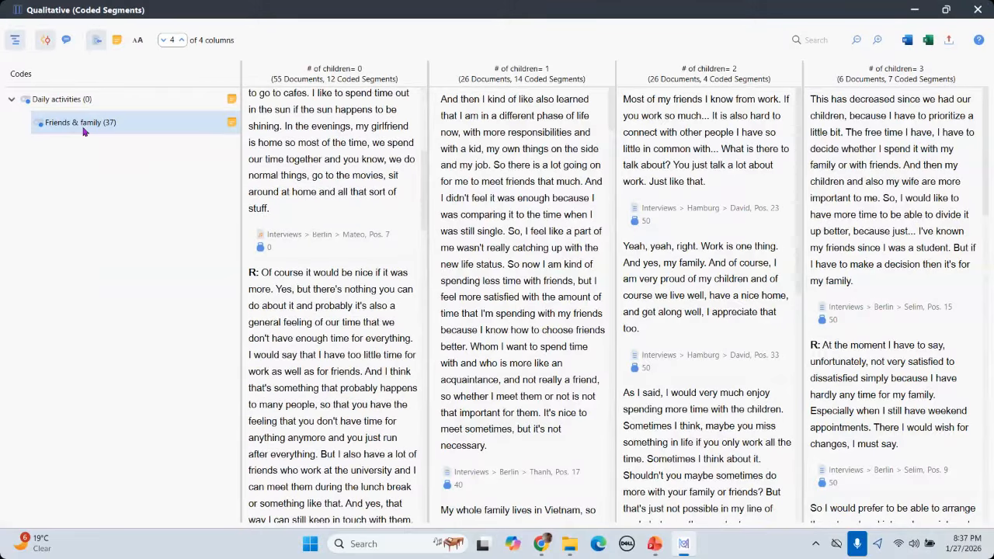
left_click(84, 128)
scroll(337, 228, "up", 1)
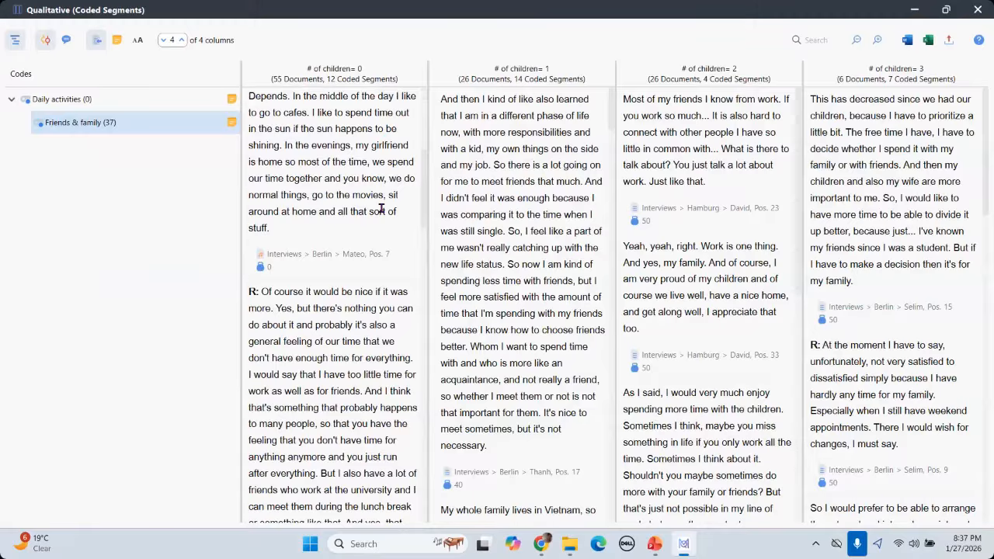
scroll(381, 208, "up", 2)
scroll(193, 204, "up", 4)
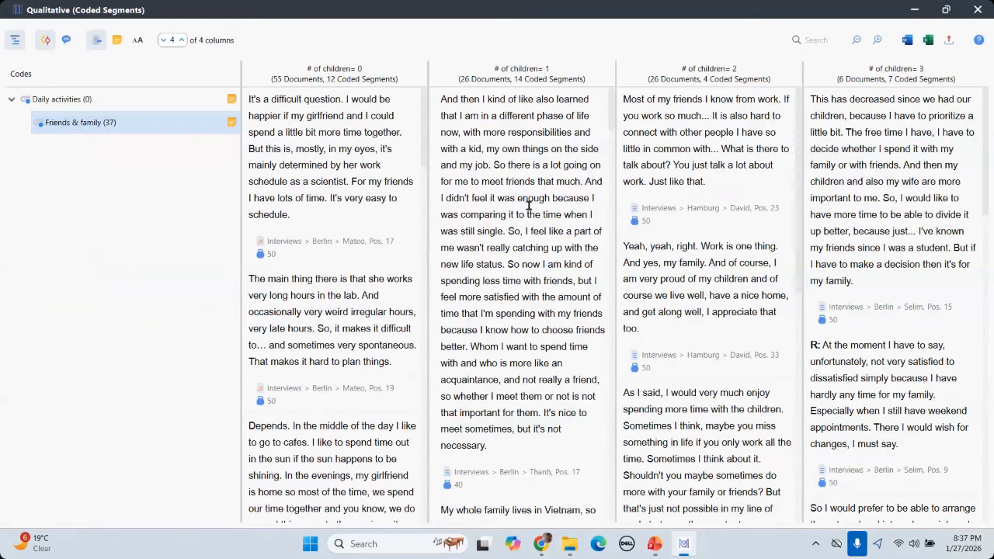
- Close the coded segments display, open QUAL Themes by QUAN Groups for summaries, and add the Education and Flexibility codes as themes
left_click(79, 123)
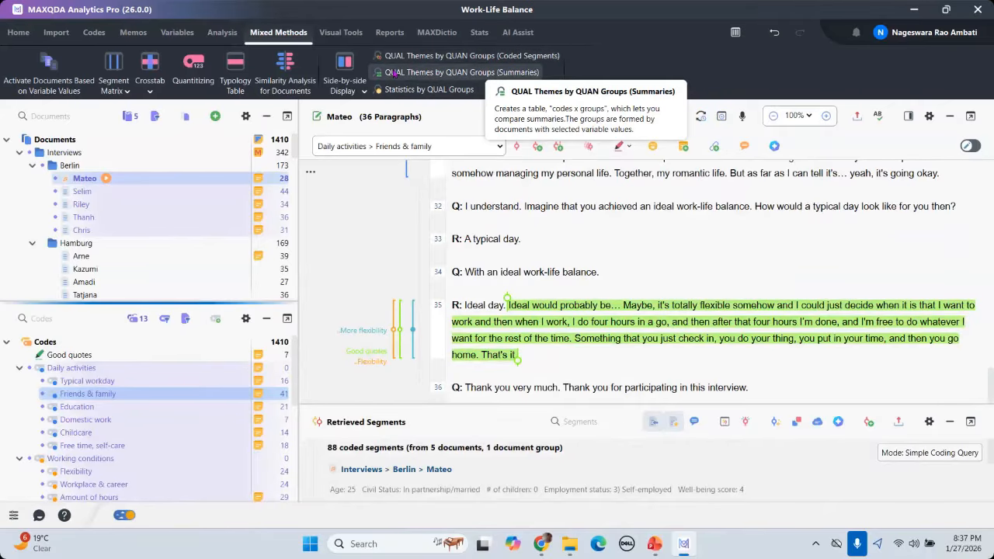
left_click(487, 72)
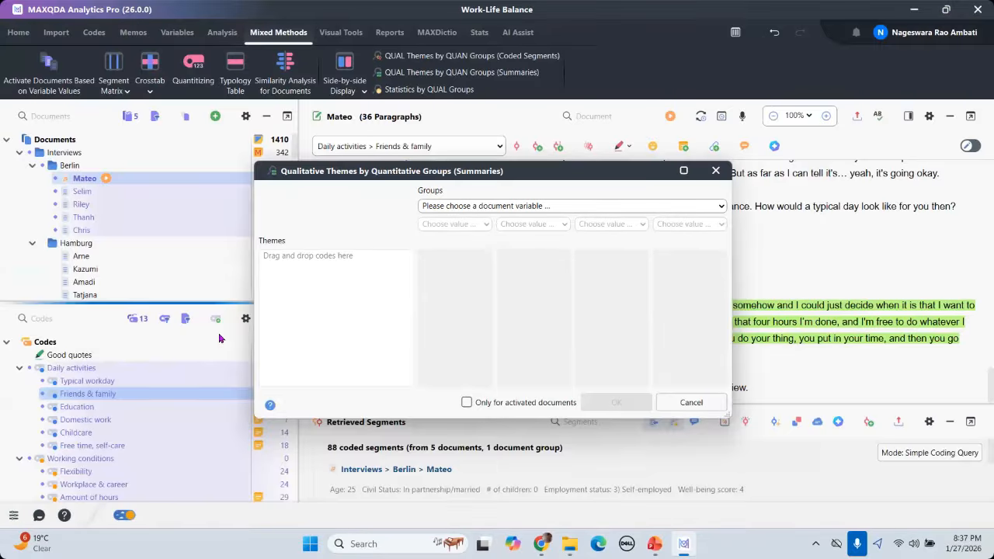
left_click_drag(85, 412, 289, 286)
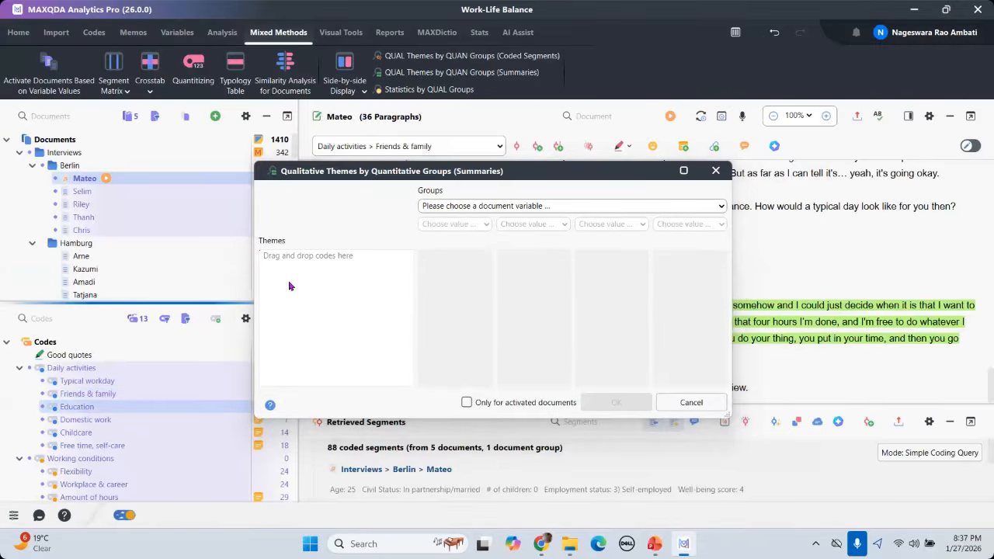
left_click(91, 434)
left_click_drag(86, 475, 317, 300)
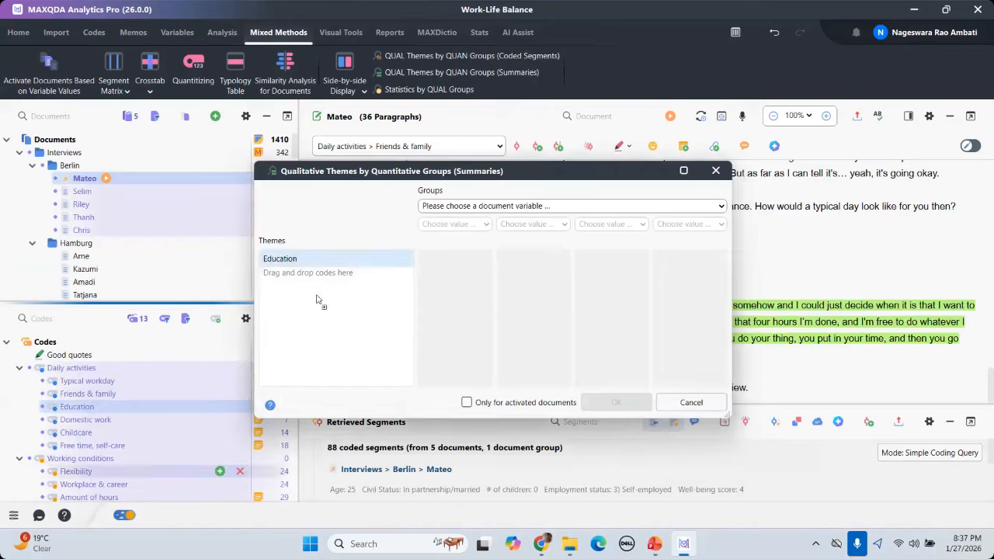
- Set the group variable for the summaries comparison to Employment status
left_click(722, 207)
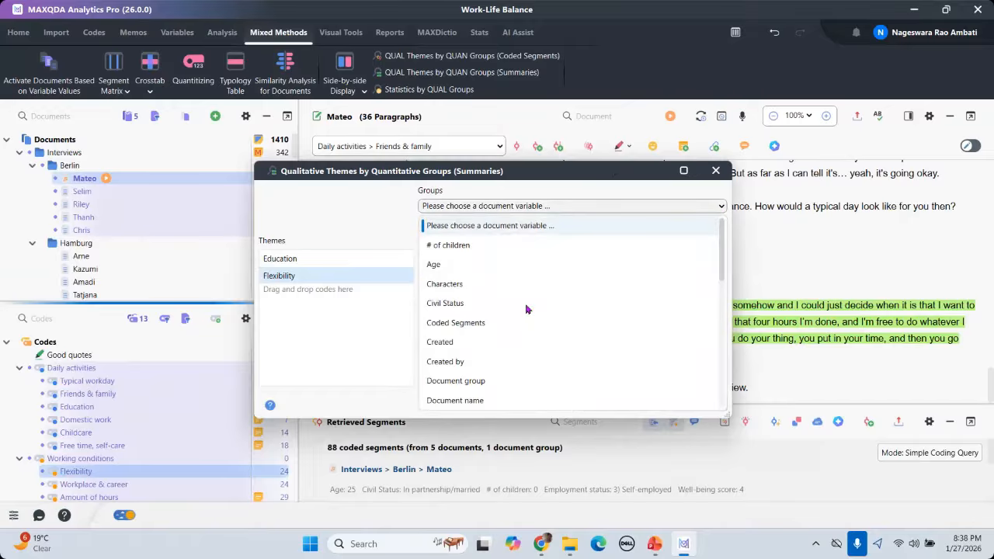
scroll(522, 309, "down", 2)
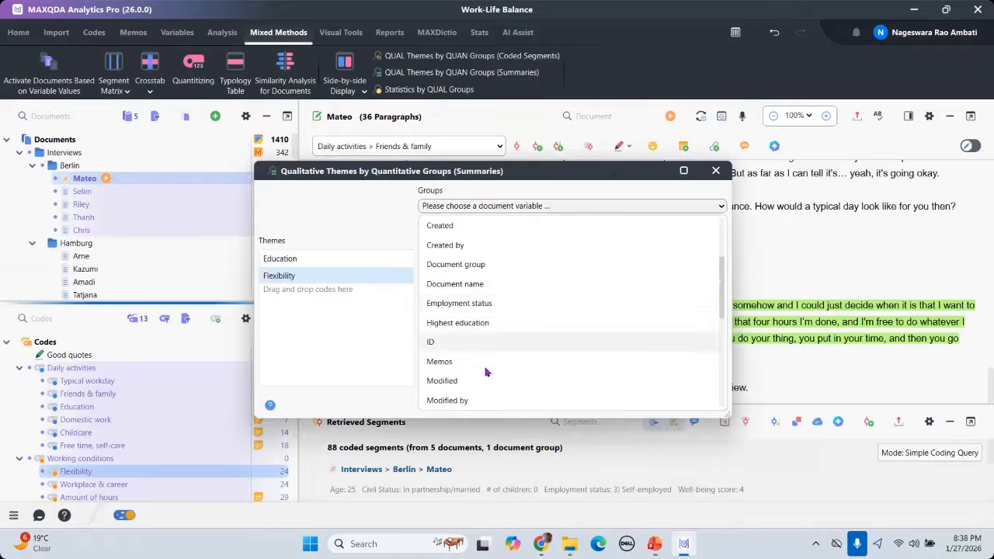
scroll(486, 373, "down", 2)
scroll(486, 372, "up", 2)
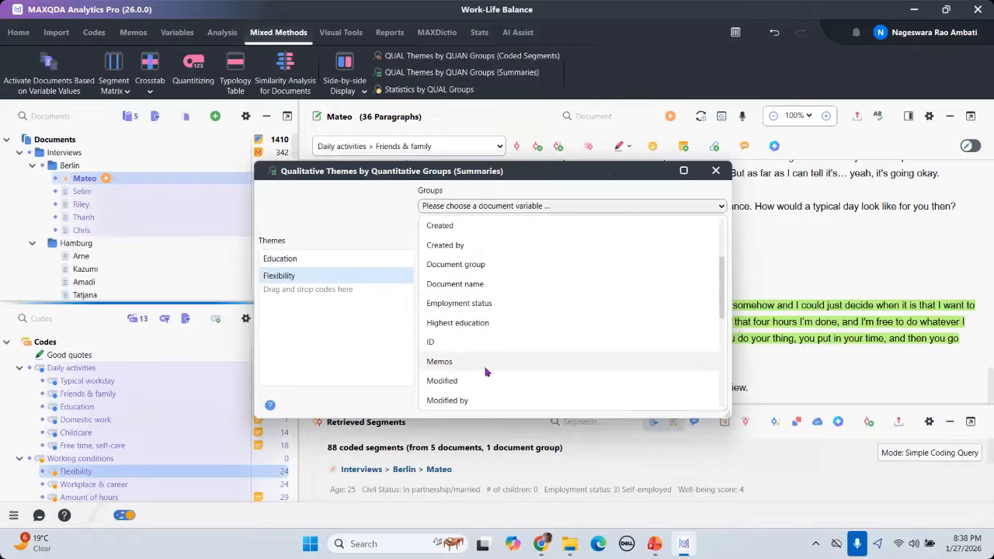
scroll(485, 372, "down", 4)
scroll(496, 340, "up", 2)
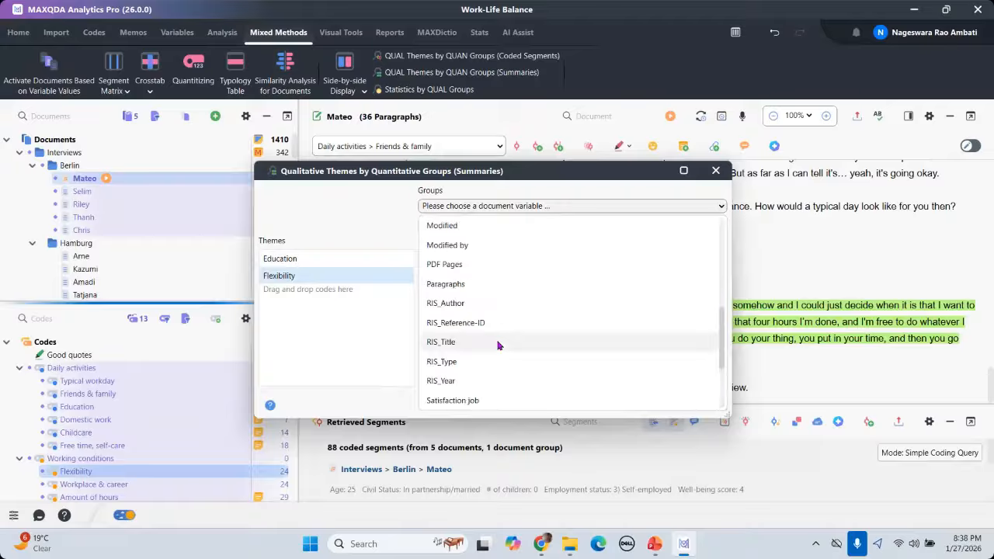
scroll(497, 367, "down", 1)
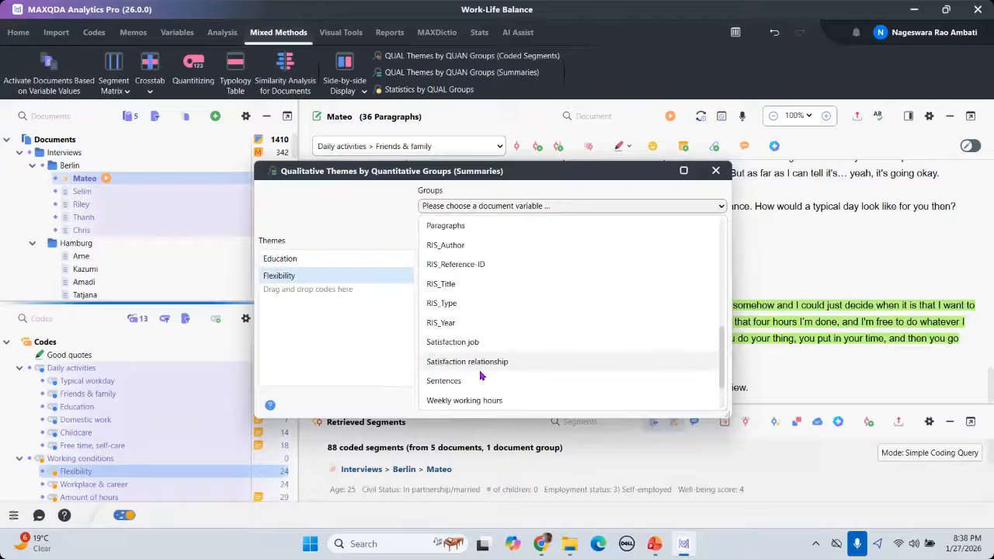
scroll(510, 329, "down", 1)
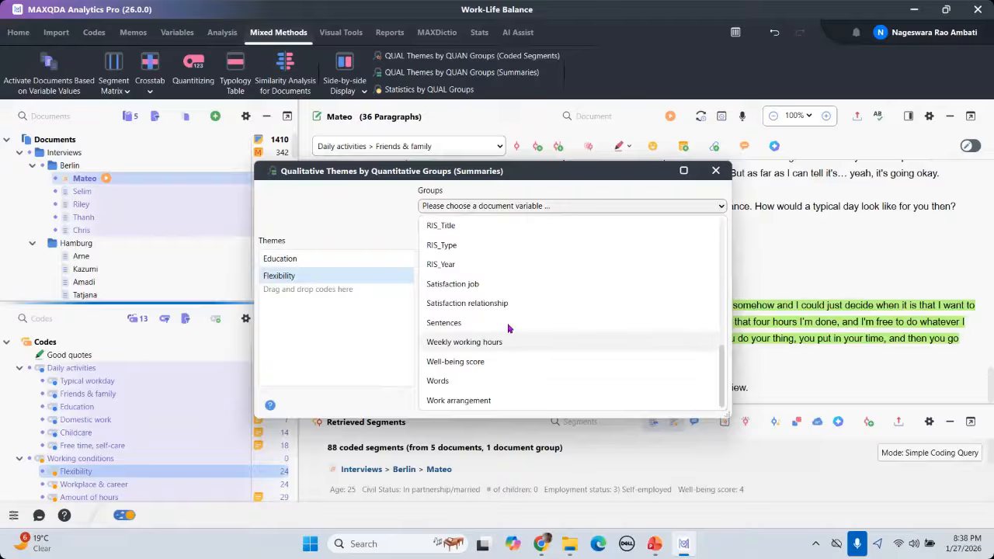
scroll(517, 320, "up", 1)
scroll(505, 319, "up", 4)
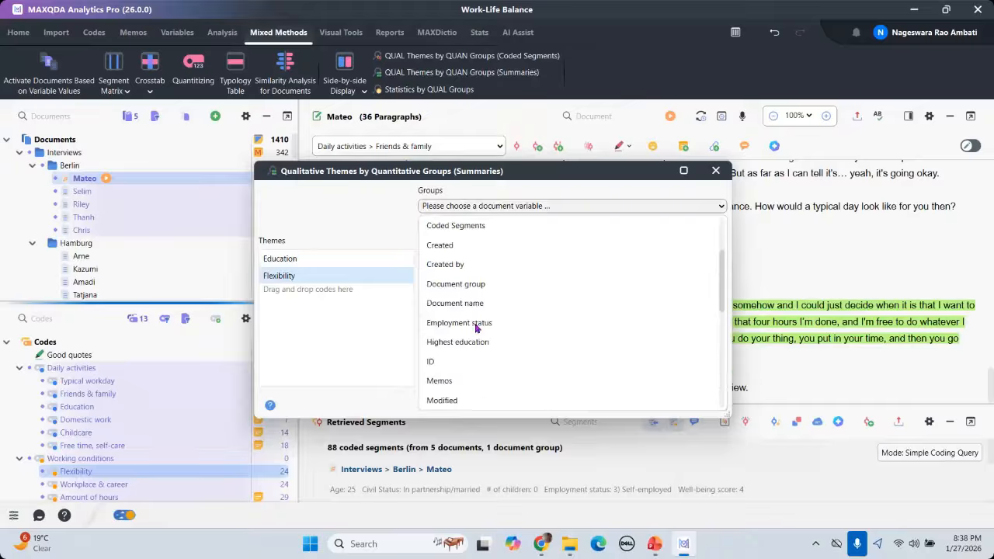
left_click(476, 324)
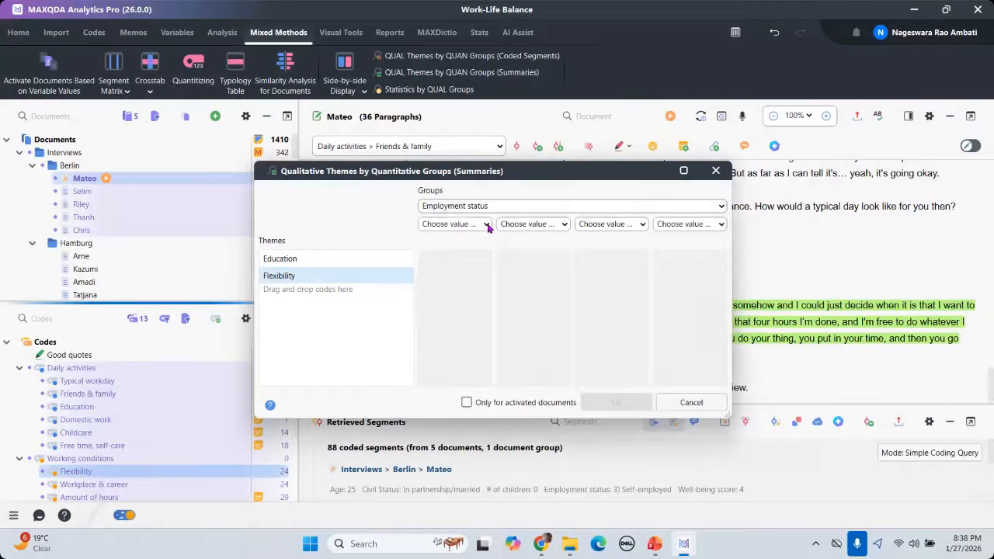
- Set the four employment status groups to Full-time, Part-time, Self-employed and Student, and select the Flexibility theme
left_click(486, 224)
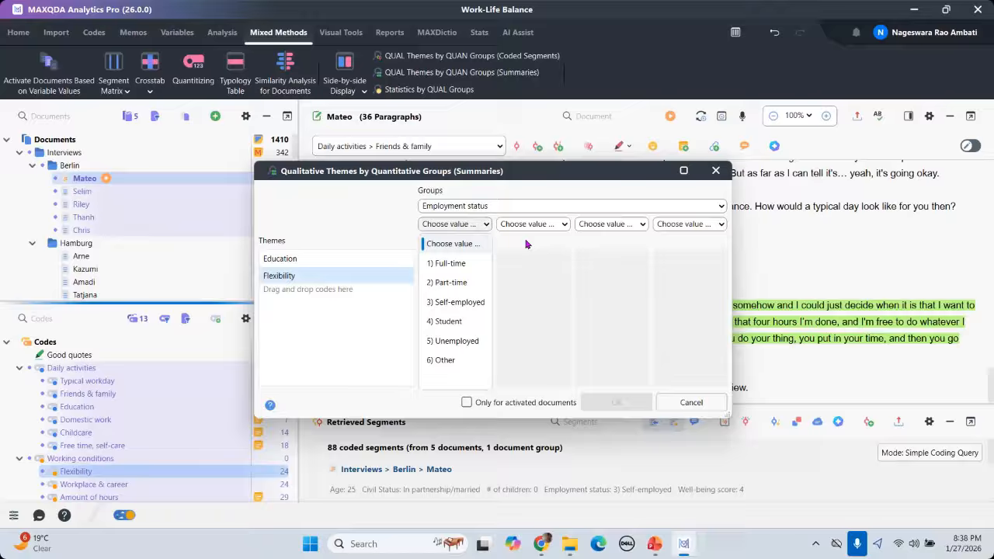
left_click(455, 263)
left_click(563, 225)
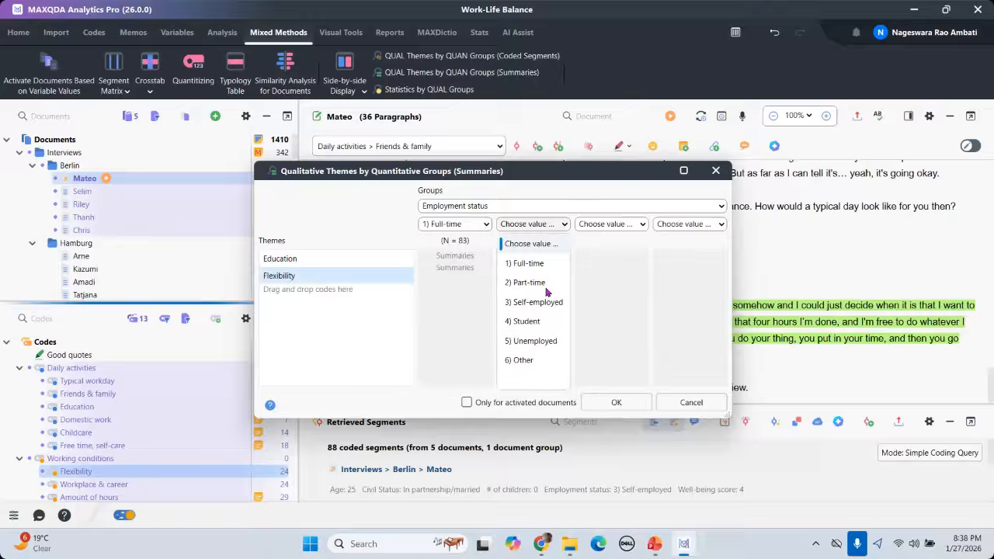
key("Return")
left_click(622, 225)
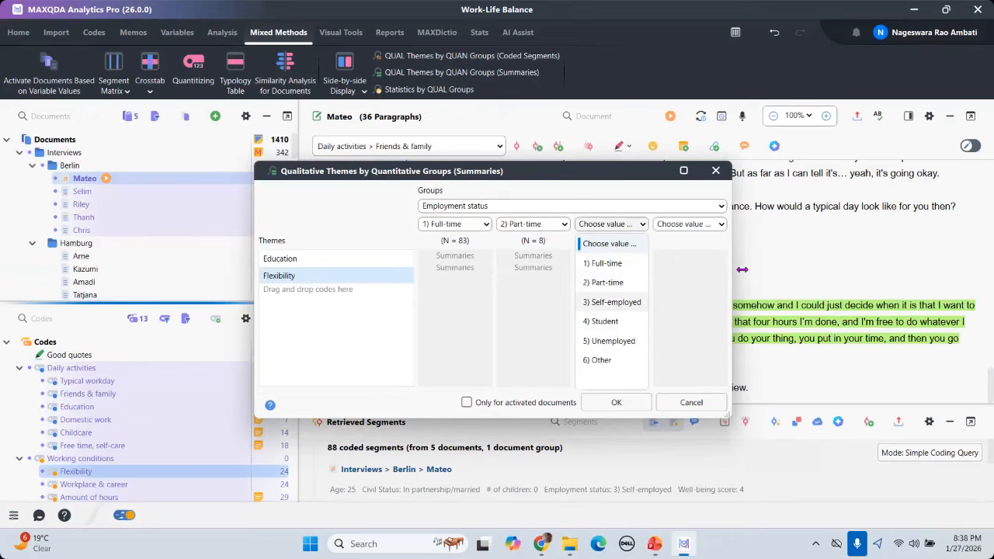
left_click(612, 302)
left_click_drag(739, 270, 962, 268)
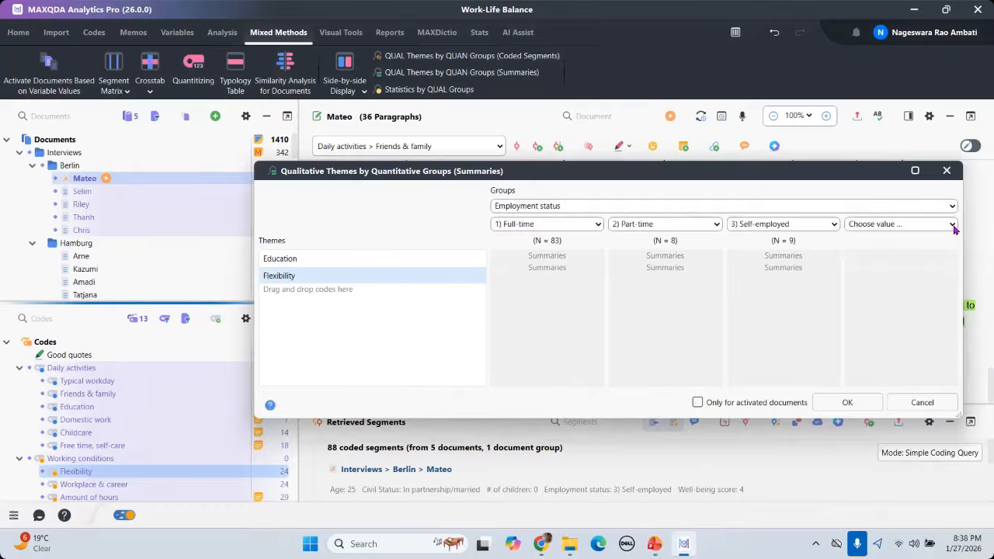
left_click(953, 225)
left_click(871, 322)
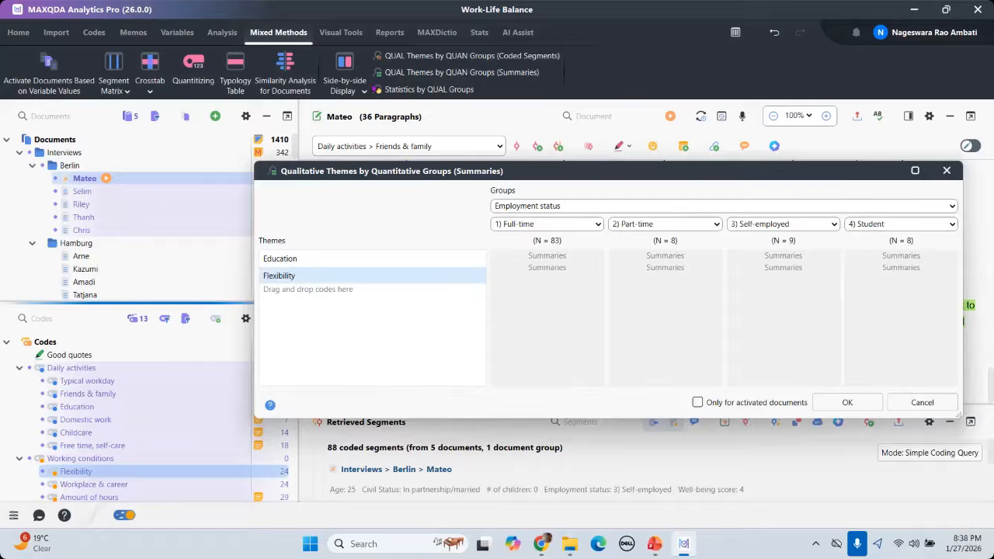
left_click(288, 274)
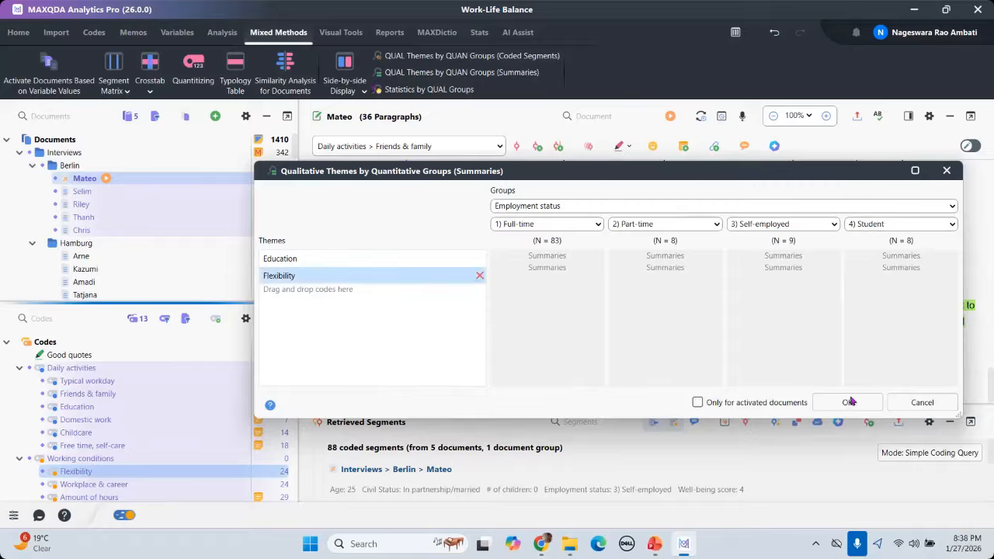
left_click(284, 274)
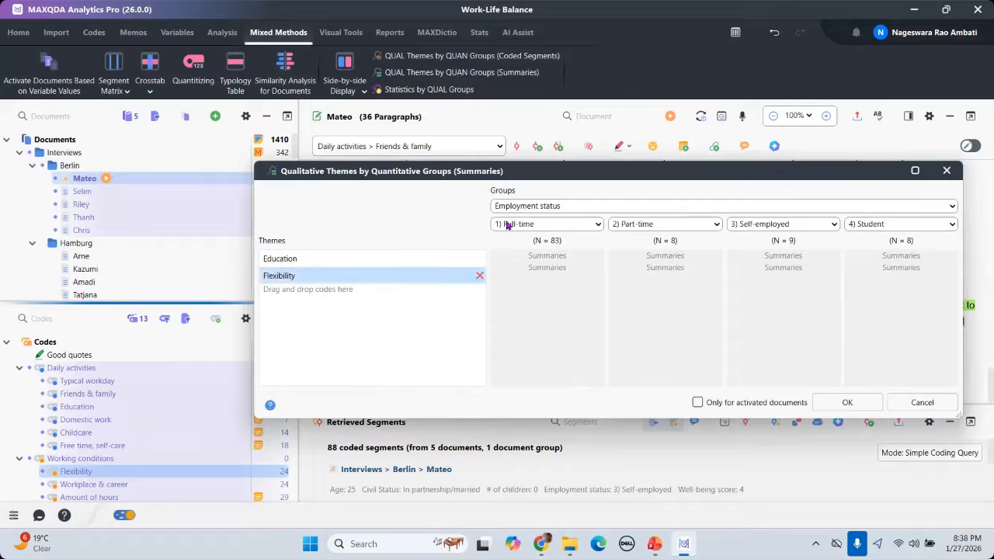